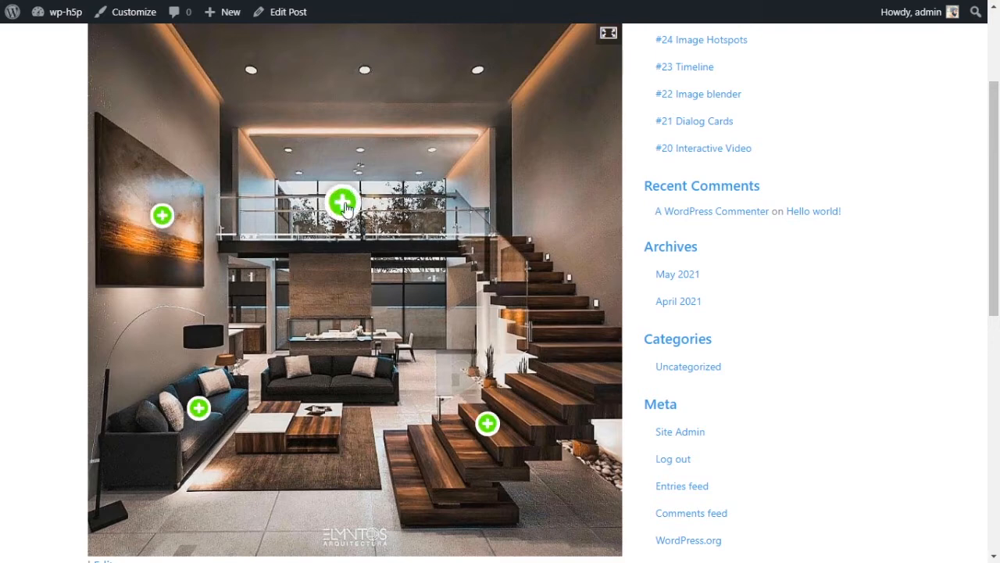
- Examine the stairs hotspot's text and pictures in the published living room image, and close its popup
scroll(491, 319, up, 3)
scroll(539, 294, down, 2)
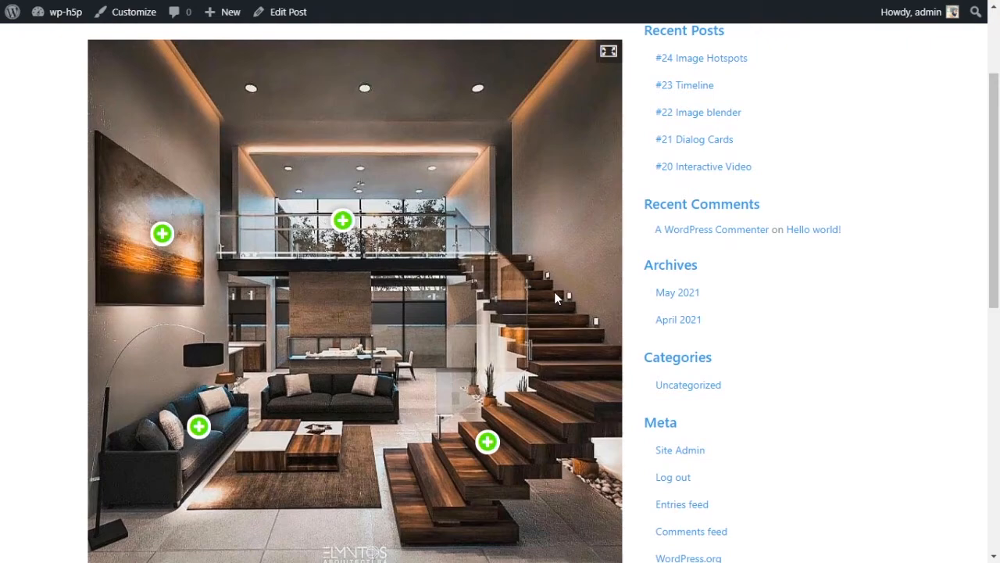
click(490, 447)
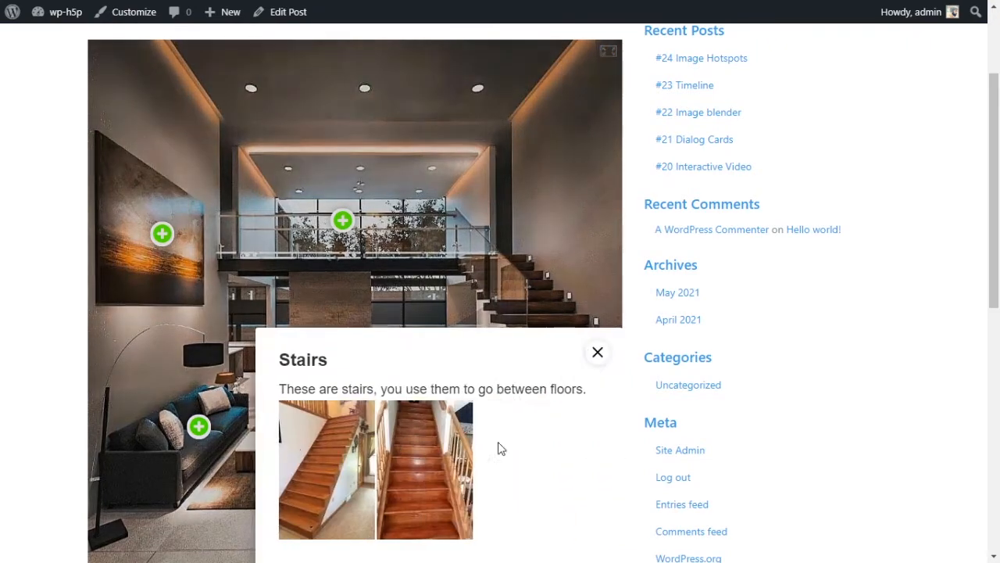
scroll(552, 414, down, 2)
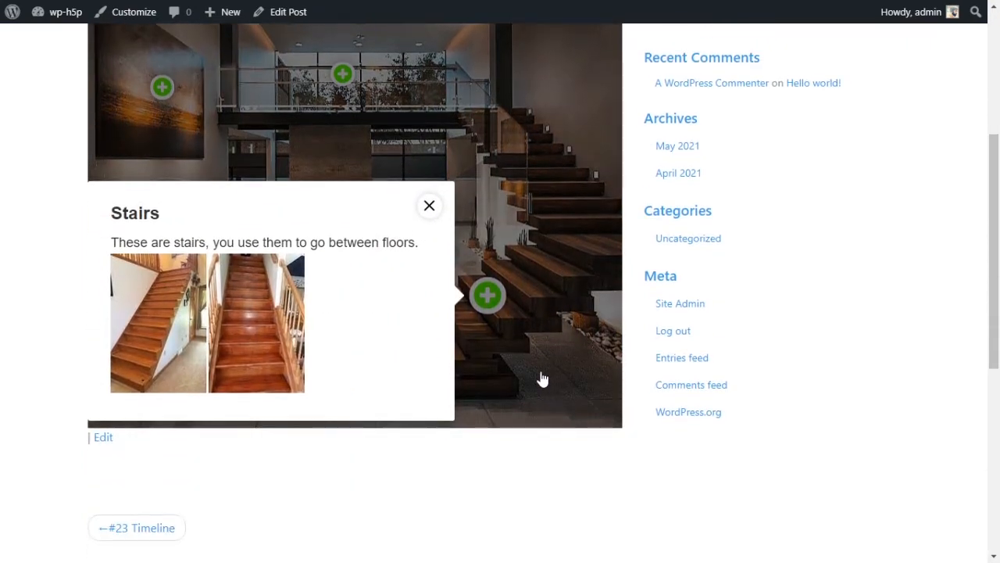
drag(111, 213, 428, 238)
click(427, 205)
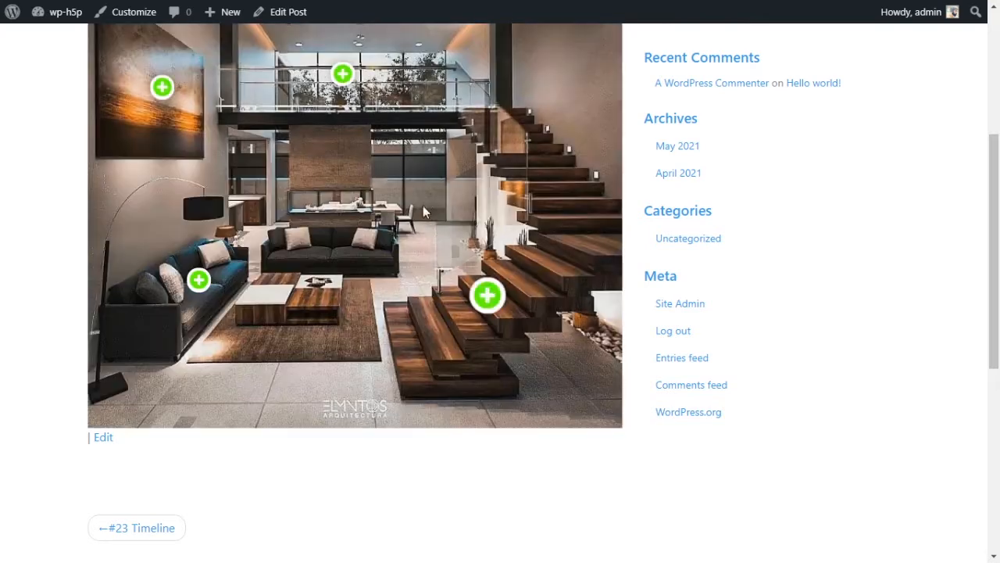
- Examine the couch and painting hotspots with their embedded videos, closing each popup after viewing
click(198, 282)
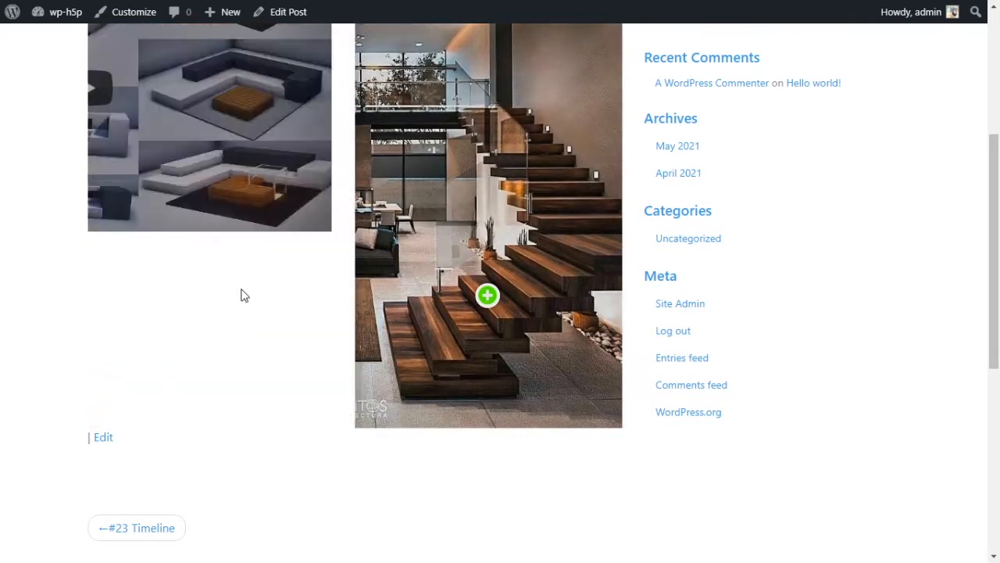
scroll(187, 393, down, 1)
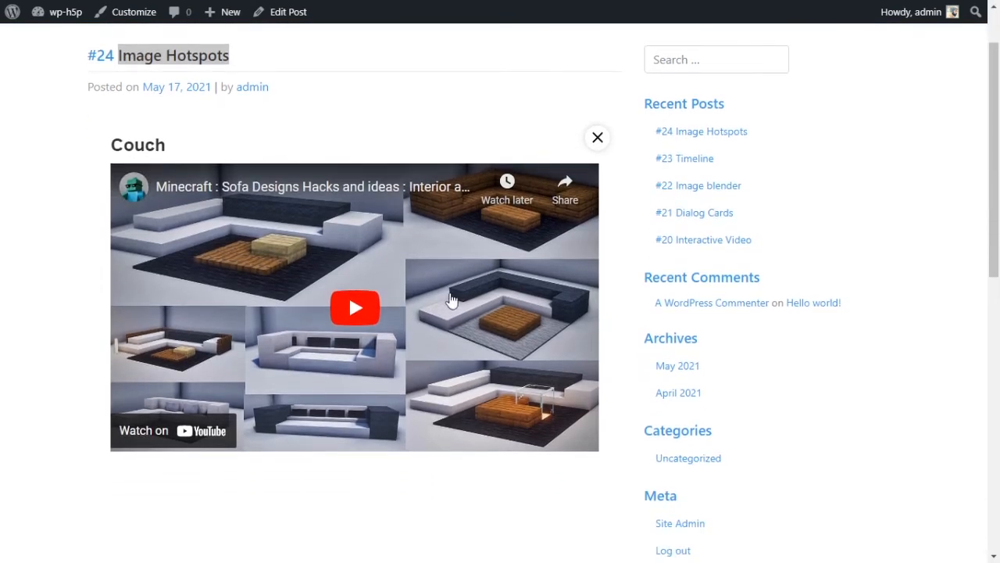
click(597, 144)
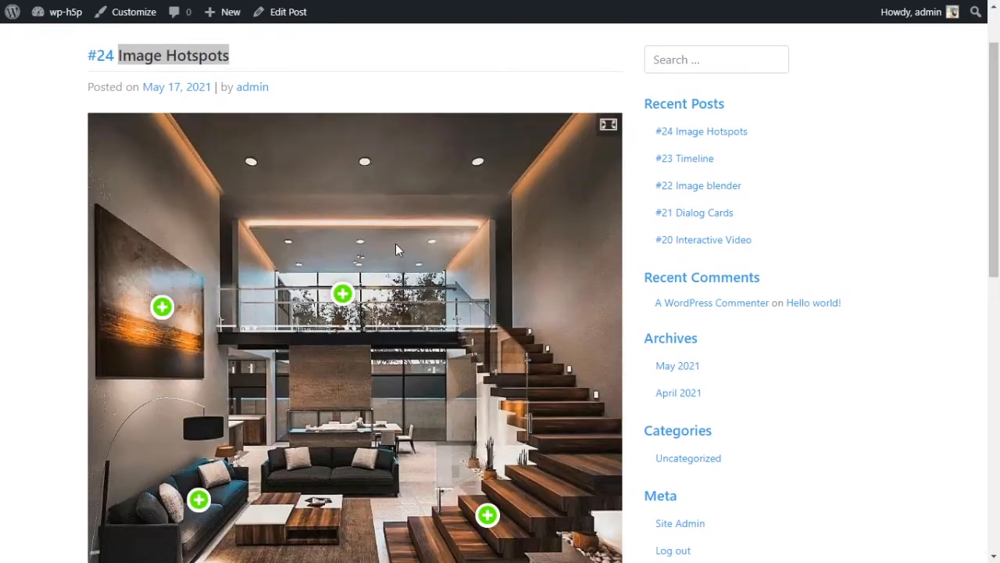
click(169, 311)
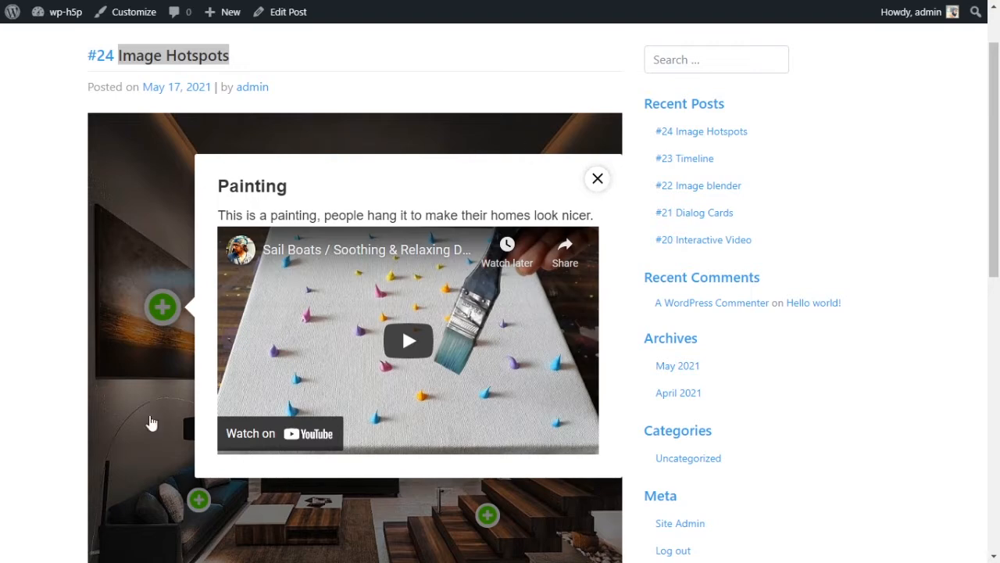
click(598, 178)
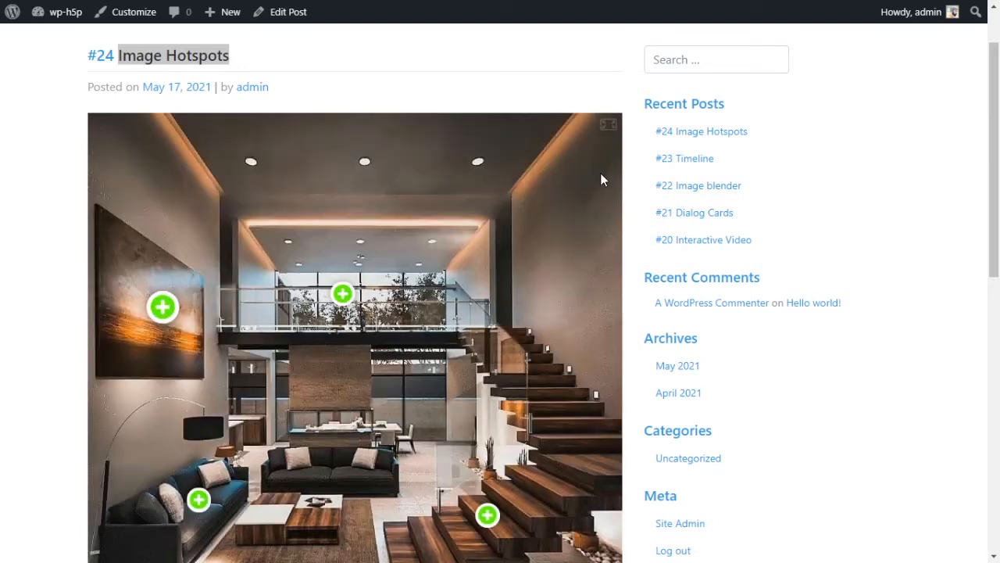
- Read through the window hotspot's text, picture and video down to its end, and close the popup
click(343, 294)
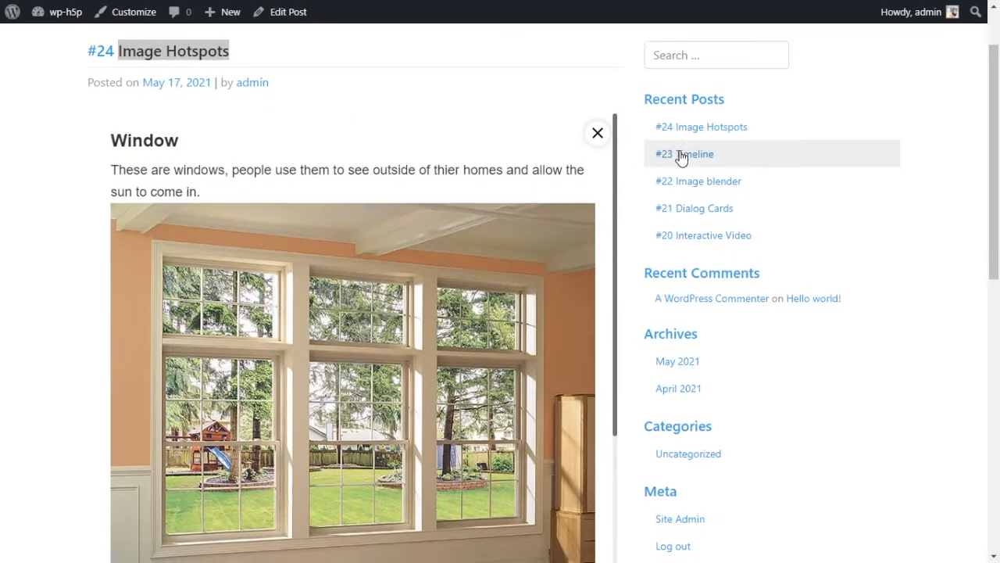
scroll(656, 164, down, 1)
scroll(172, 97, down, 1)
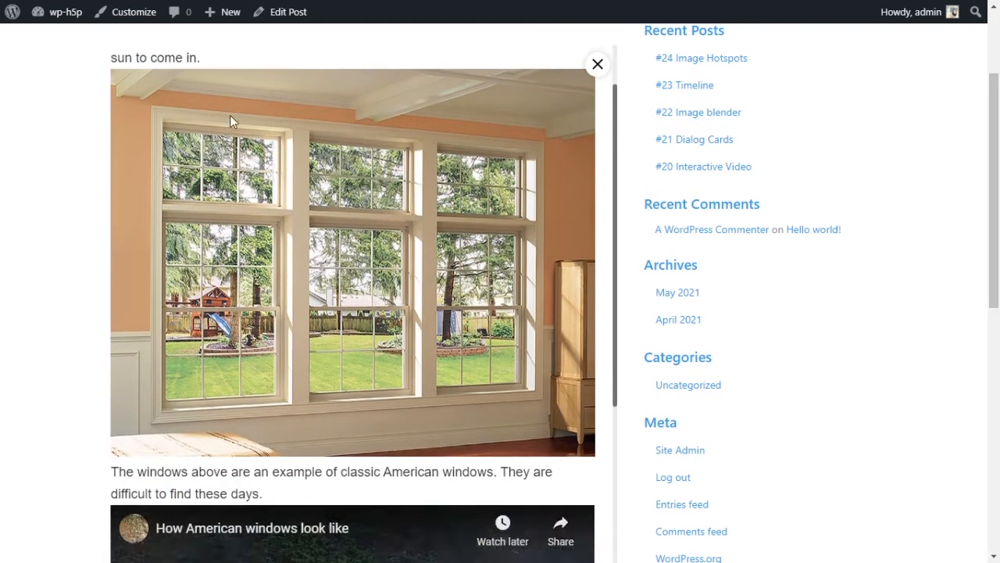
scroll(172, 97, up, 1)
scroll(361, 262, down, 4)
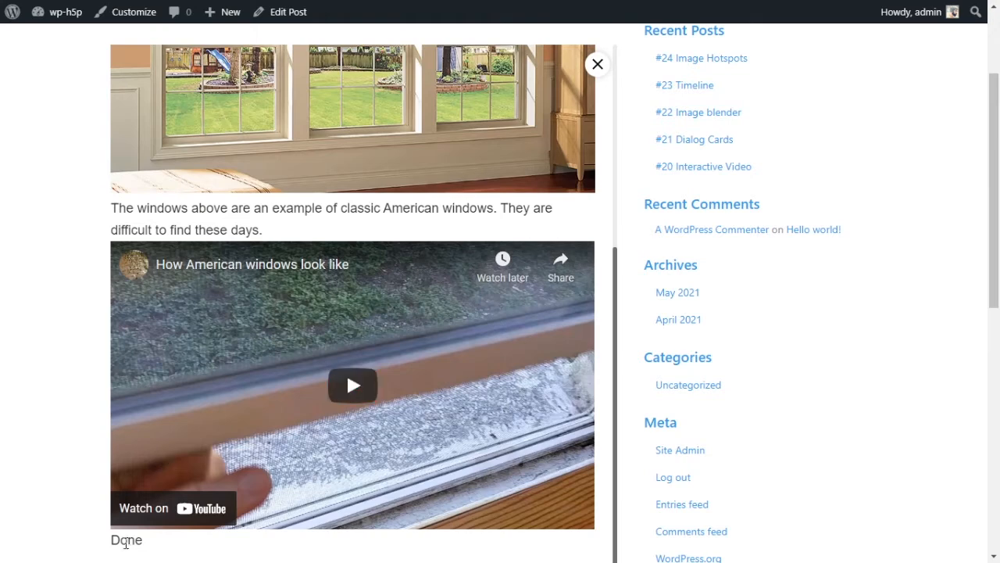
drag(127, 540, 144, 543)
scroll(375, 455, up, 4)
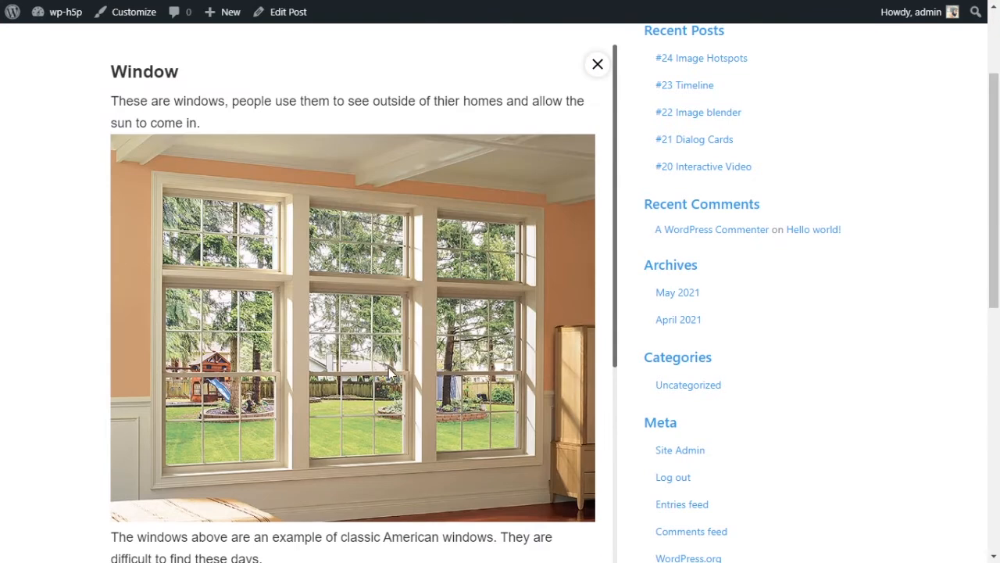
click(598, 64)
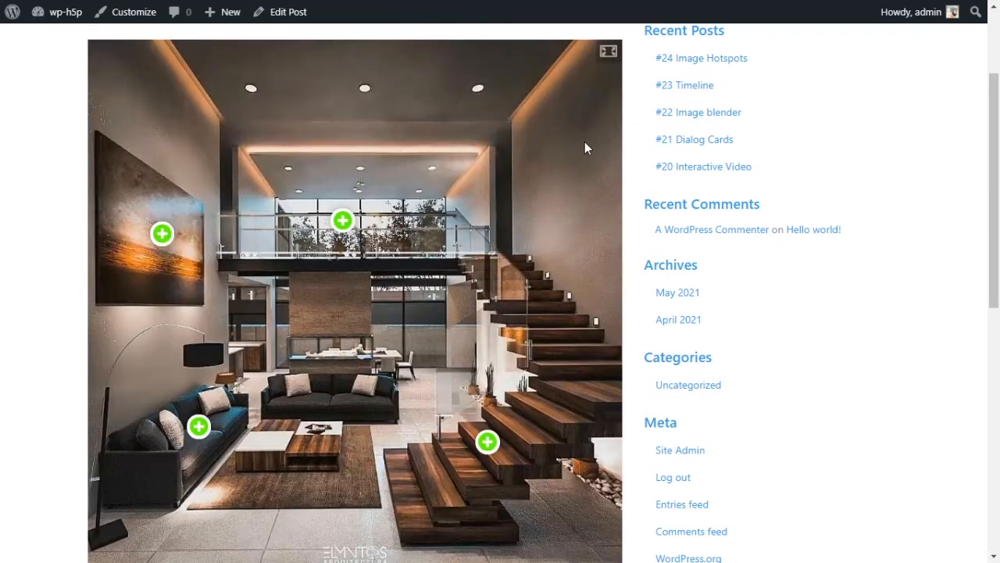
- View the hotspot image in full screen, check the stairs, couch, painting and window popups, and leave full screen
click(609, 52)
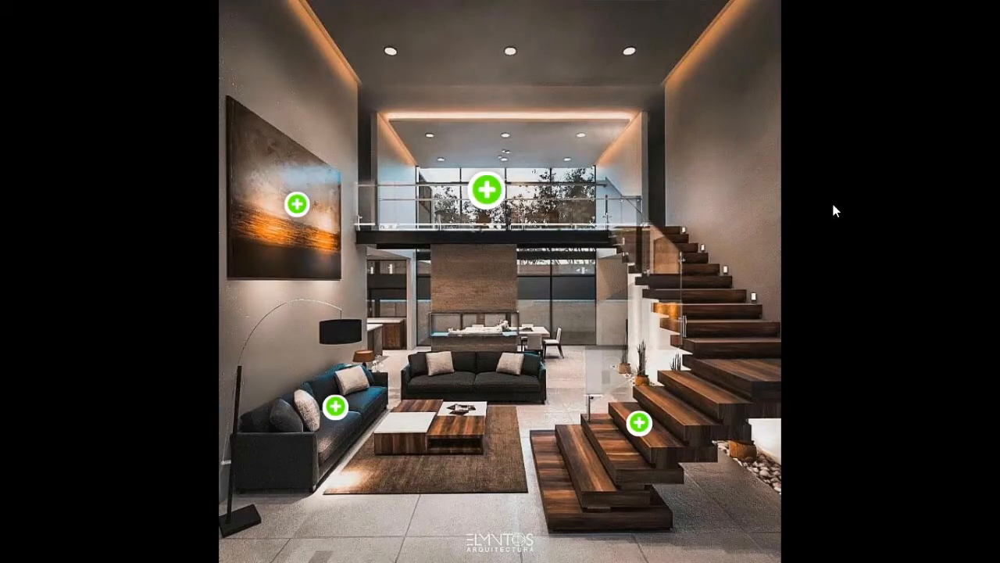
click(639, 423)
click(576, 331)
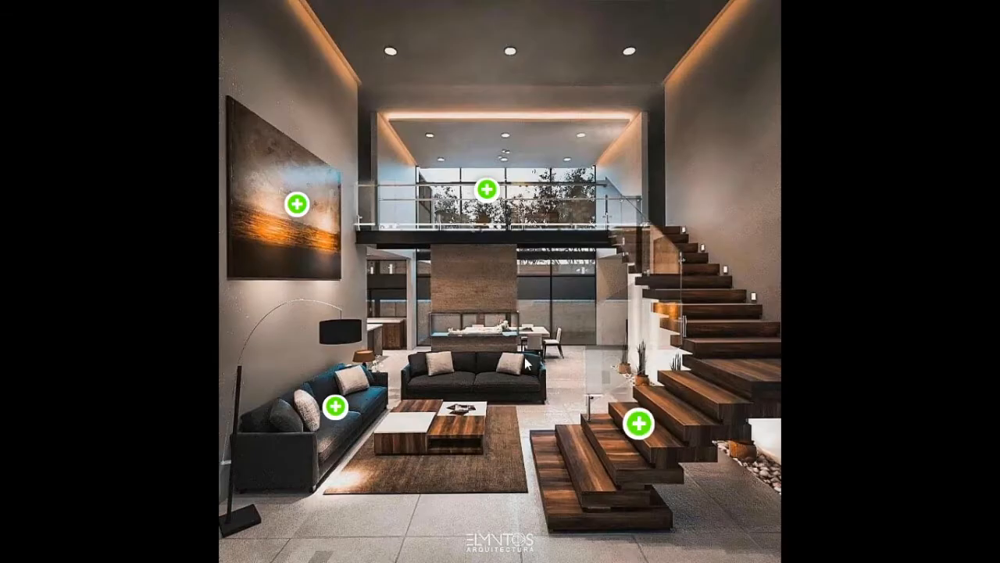
click(336, 406)
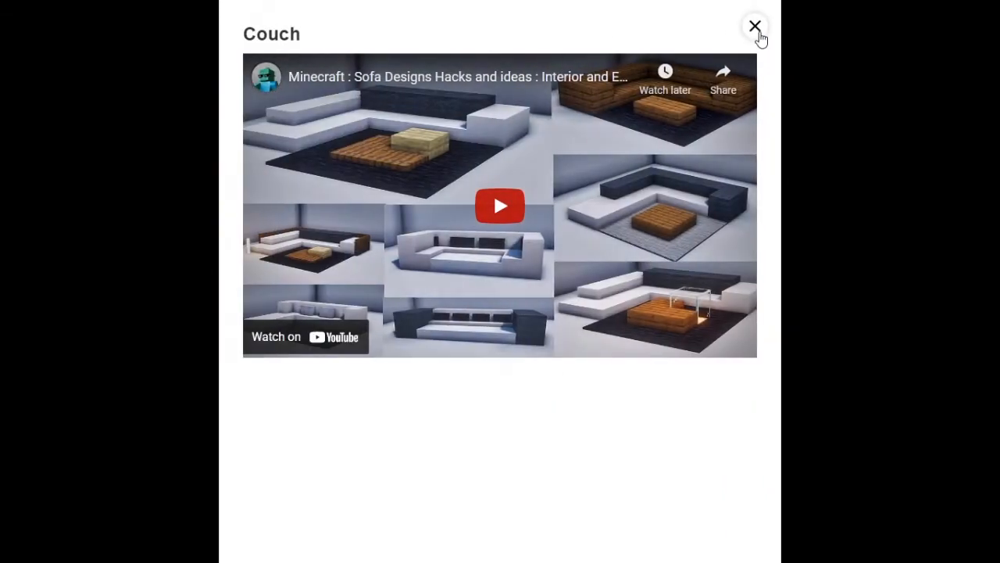
click(756, 29)
click(297, 205)
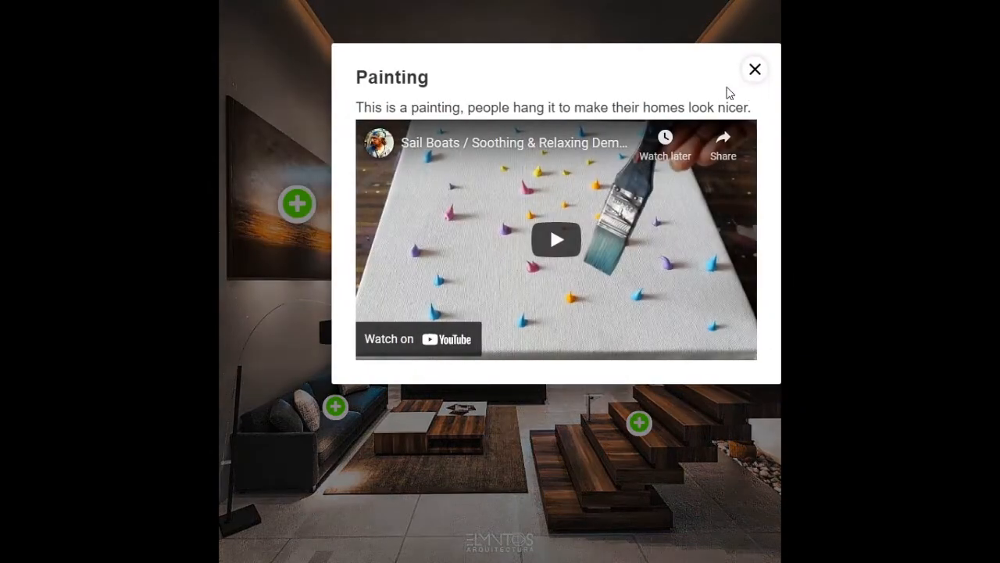
click(754, 69)
click(486, 187)
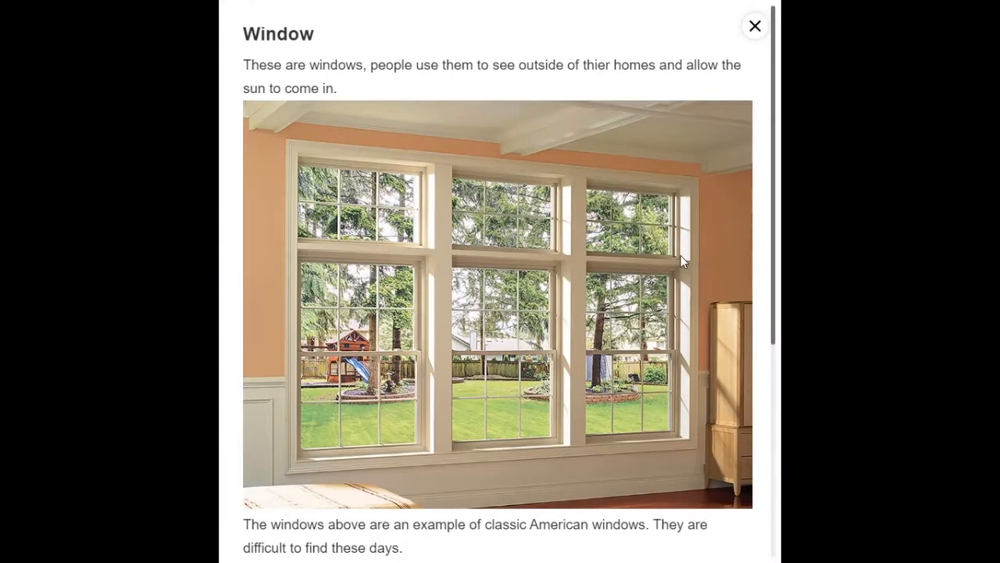
scroll(681, 262, down, 5)
click(754, 26)
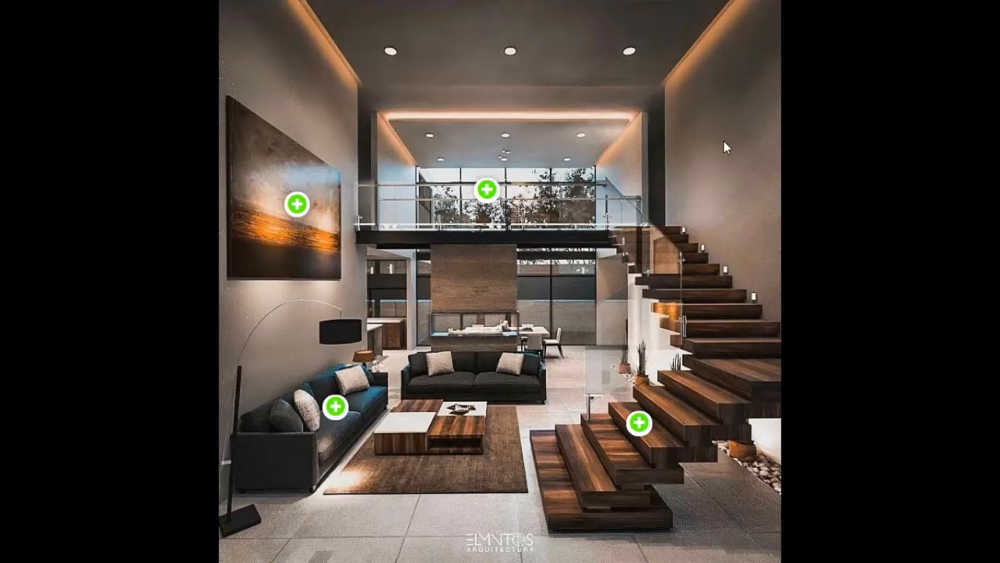
key(Escape)
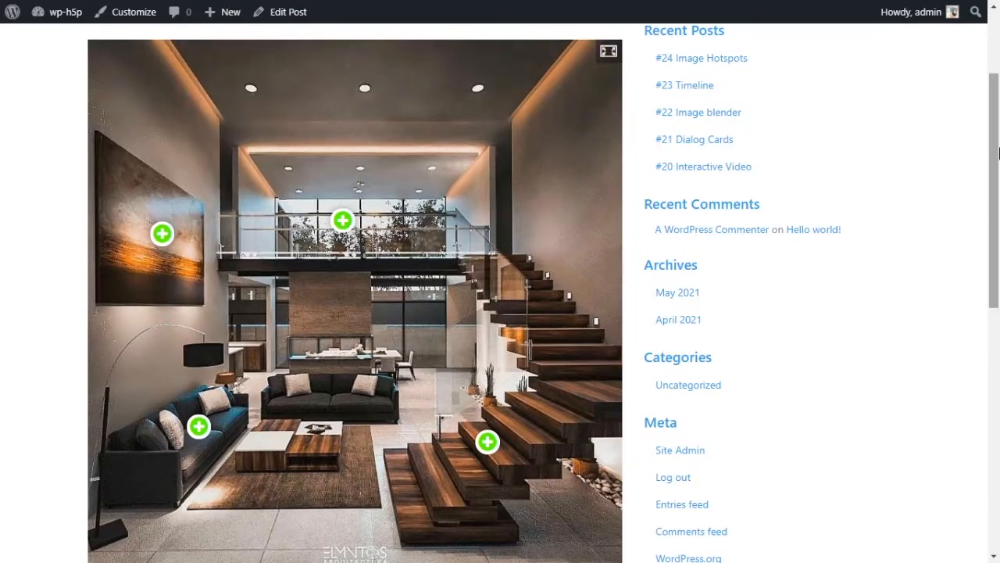
scroll(997, 221, down, 2)
drag(999, 216, 993, 111)
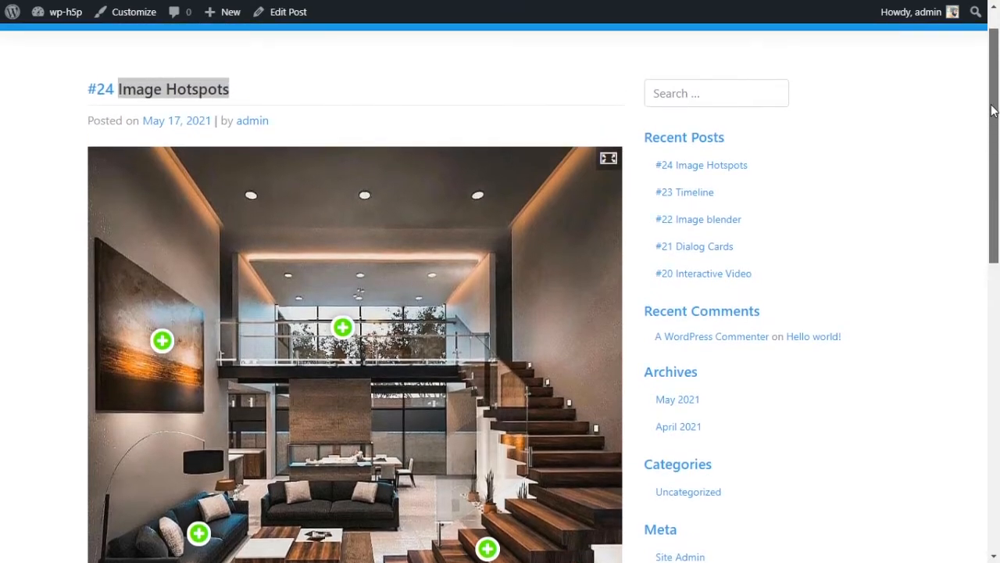
click(338, 102)
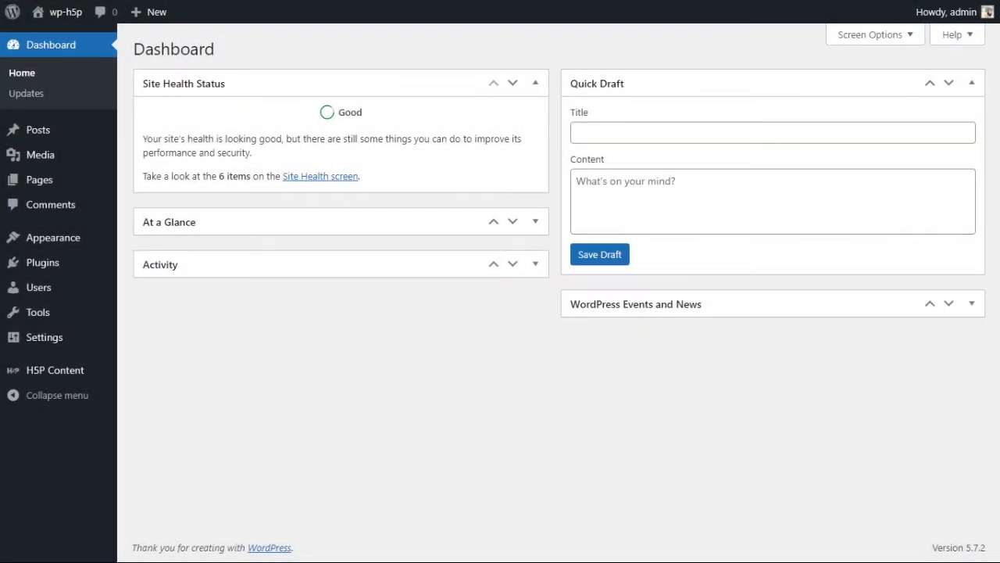
- Start a new H5P content item in the WordPress admin area using the Image Hotspots content type
mouse_move(8, 334)
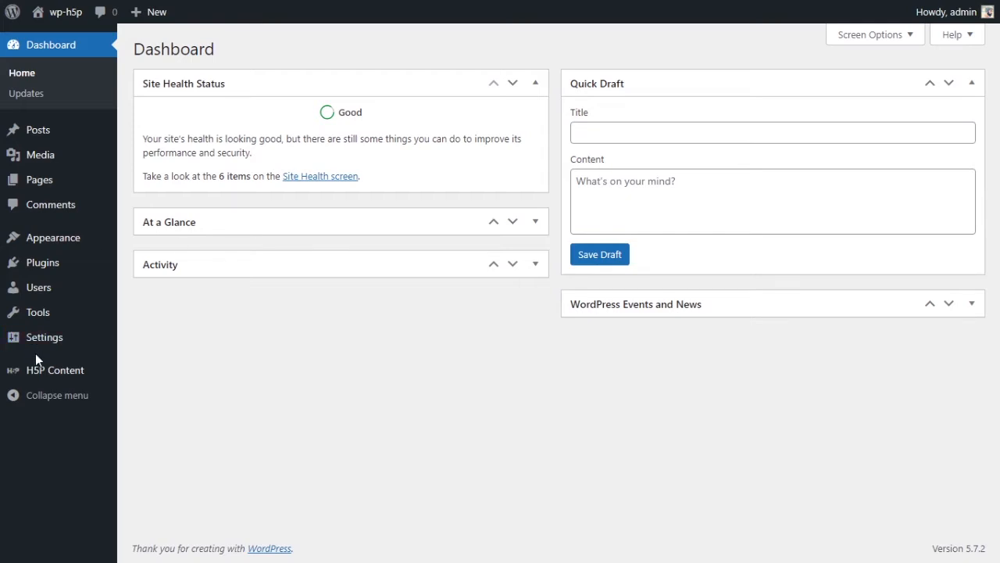
mouse_move(35, 378)
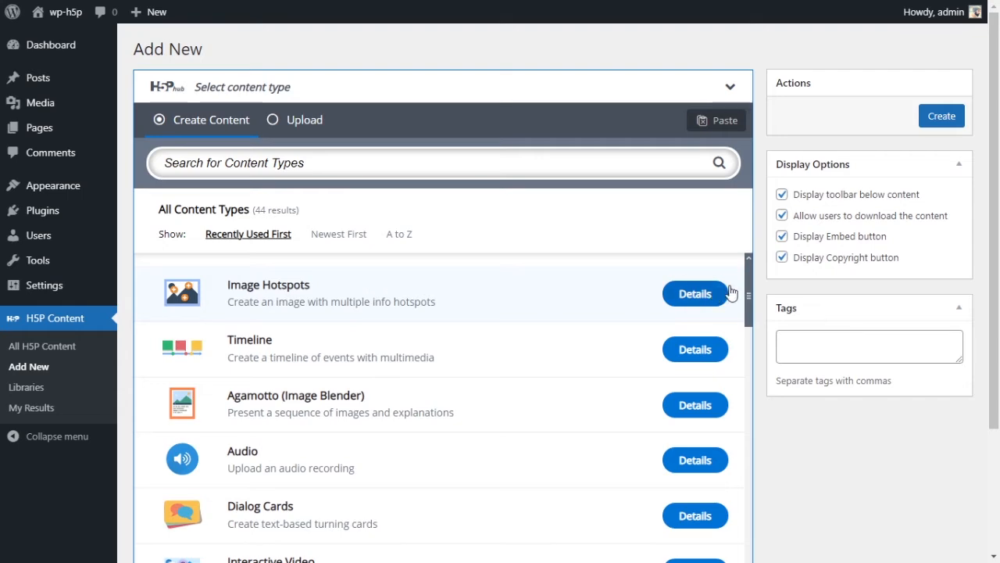
mouse_move(749, 279)
mouse_down()
mouse_move(746, 500)
mouse_move(746, 293)
mouse_up()
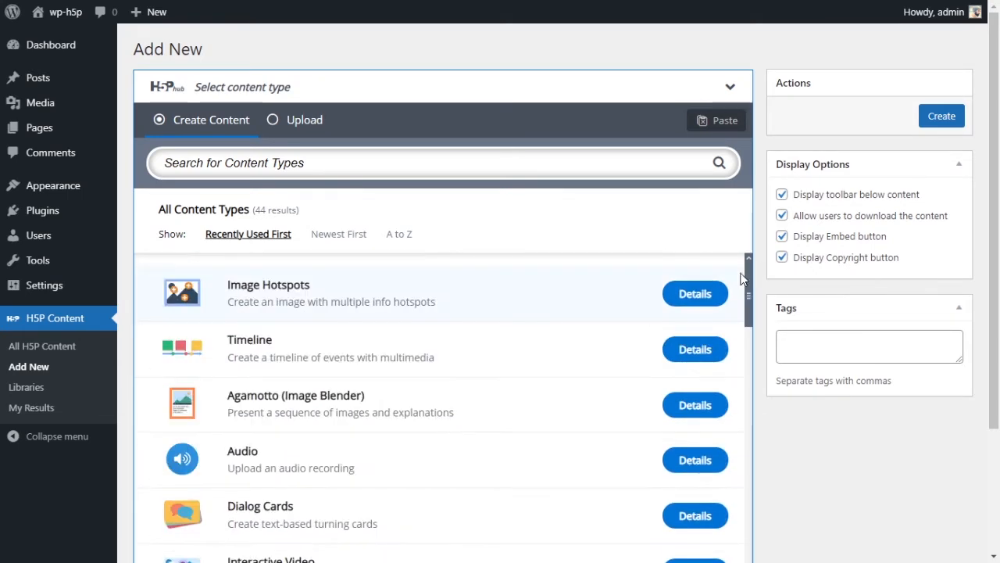
click(345, 307)
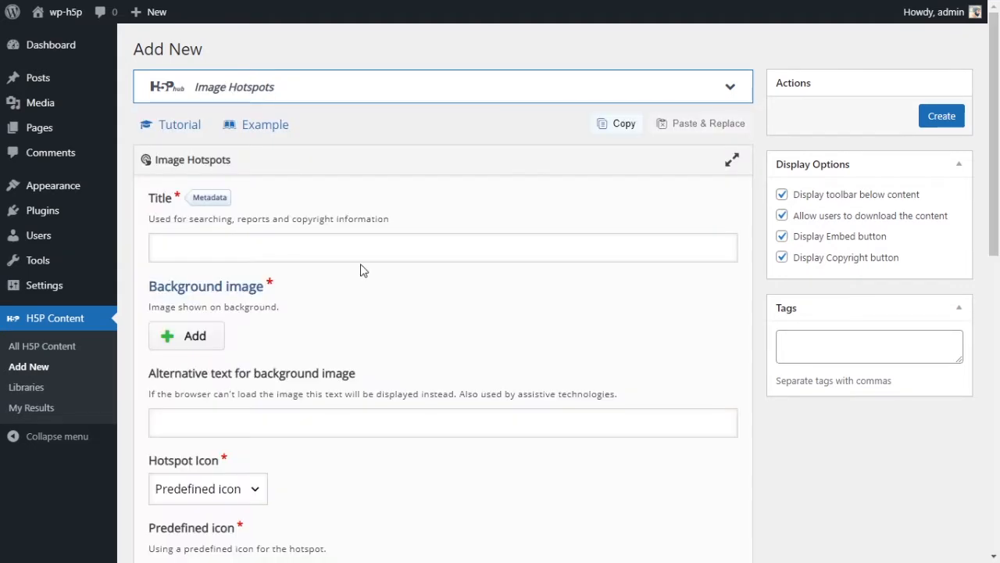
- Title the content "Image hotspots" and add the living room interior photo as its background image
click(354, 251)
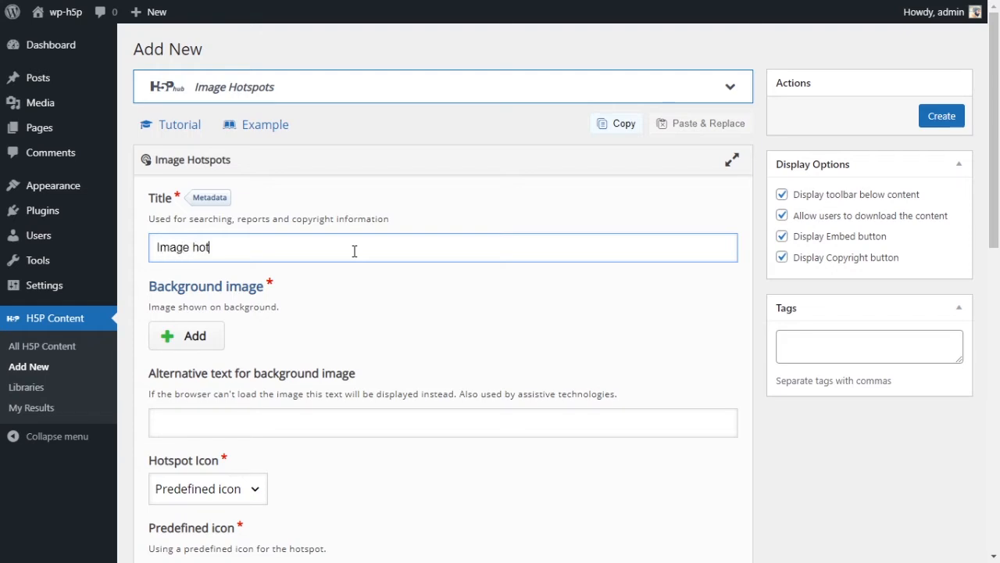
text(Image hotspots)
click(641, 319)
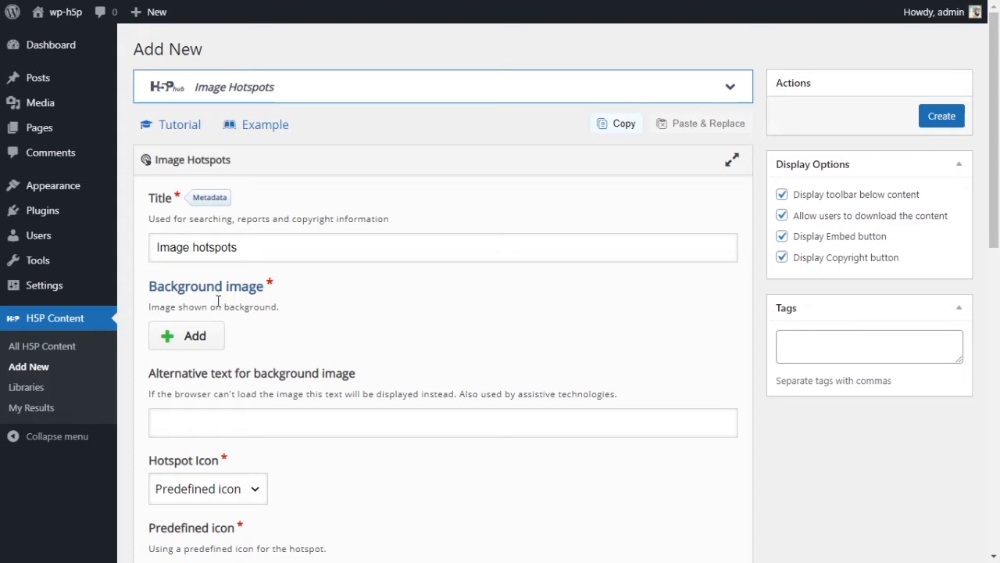
click(172, 335)
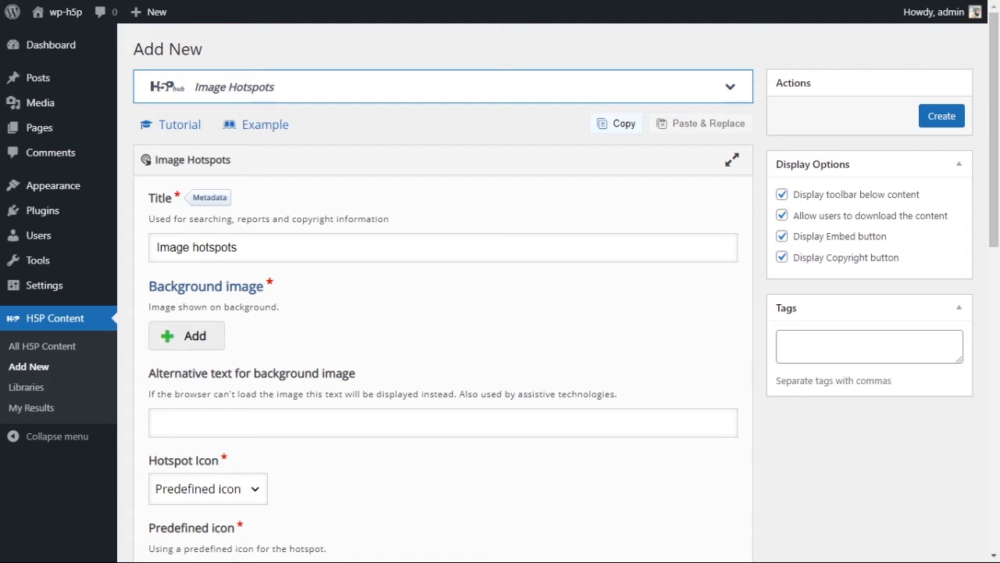
click(523, 281)
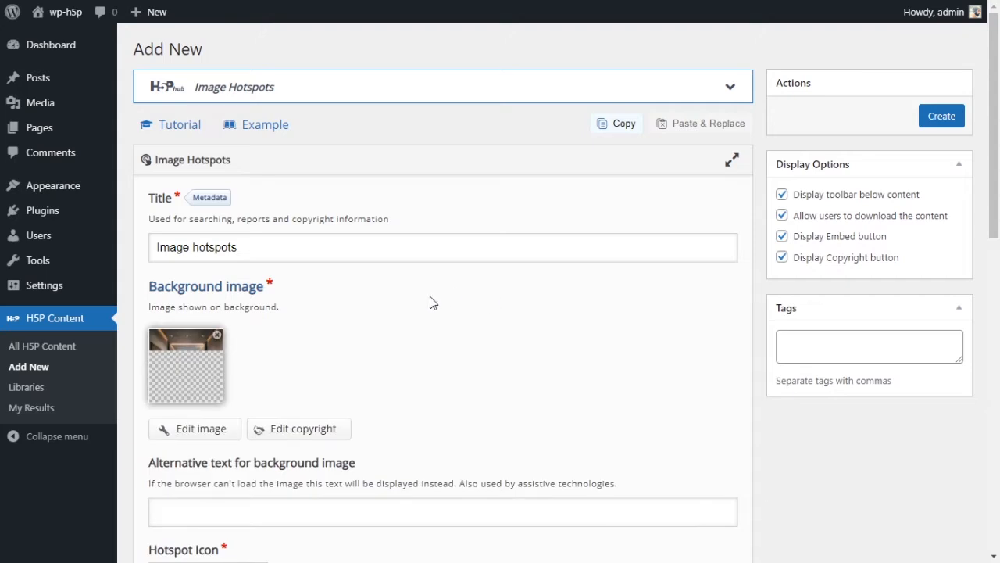
- Set the alternative text for the background image to "BG image"
scroll(432, 303, down, 1)
scroll(431, 303, down, 1)
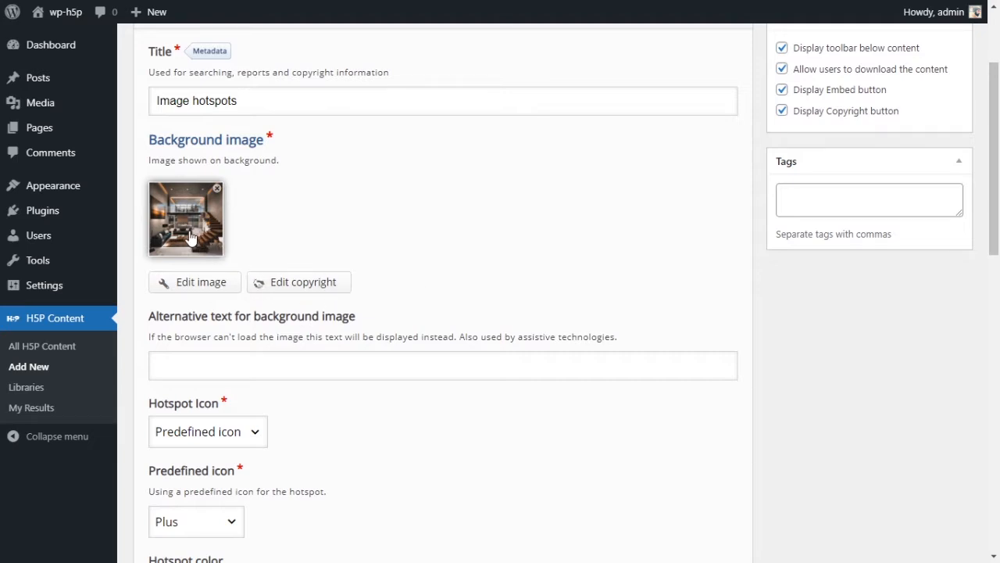
click(187, 355)
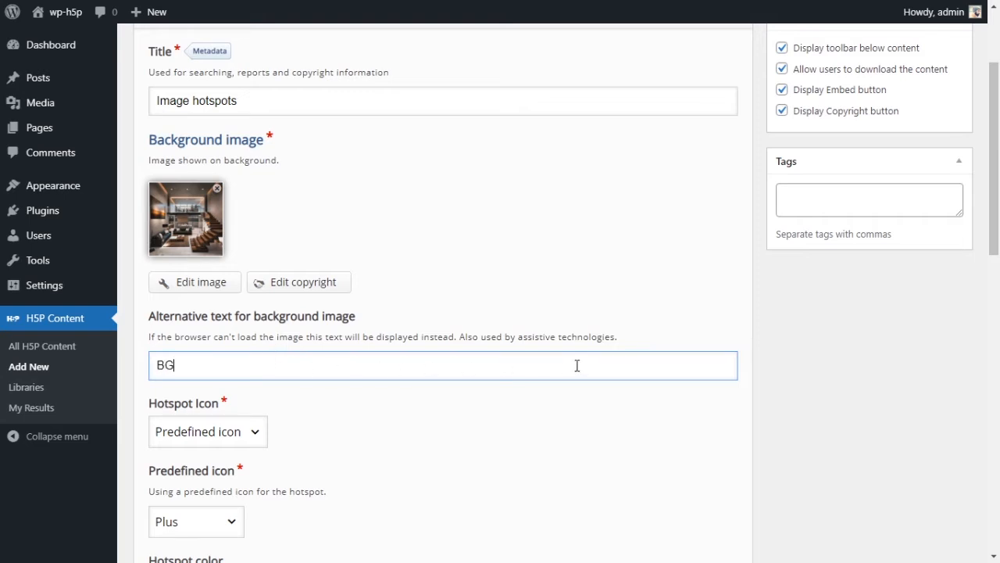
text(BG image)
- Review the available Hotspot Icon types and the predefined icon choices
scroll(561, 362, down, 2)
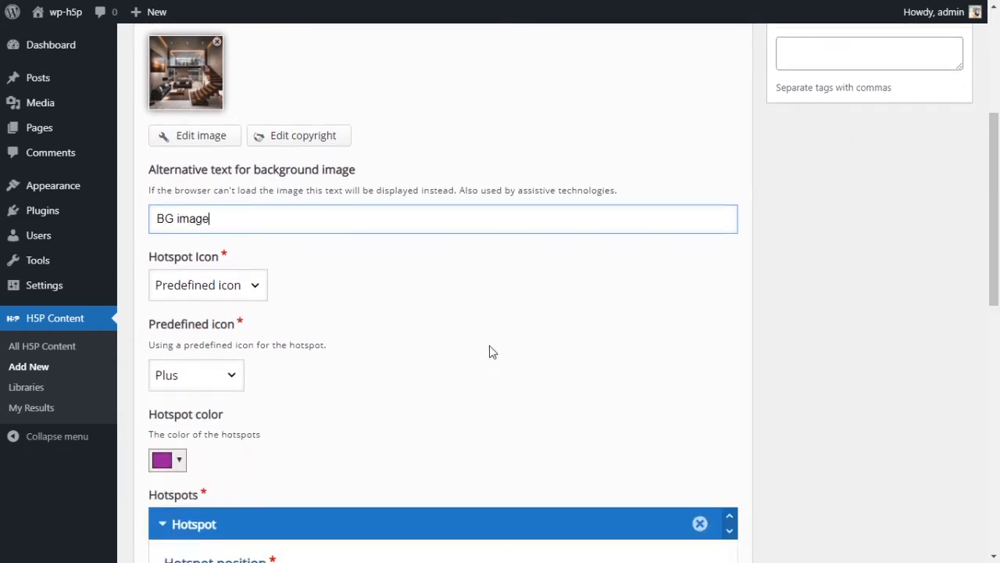
click(258, 286)
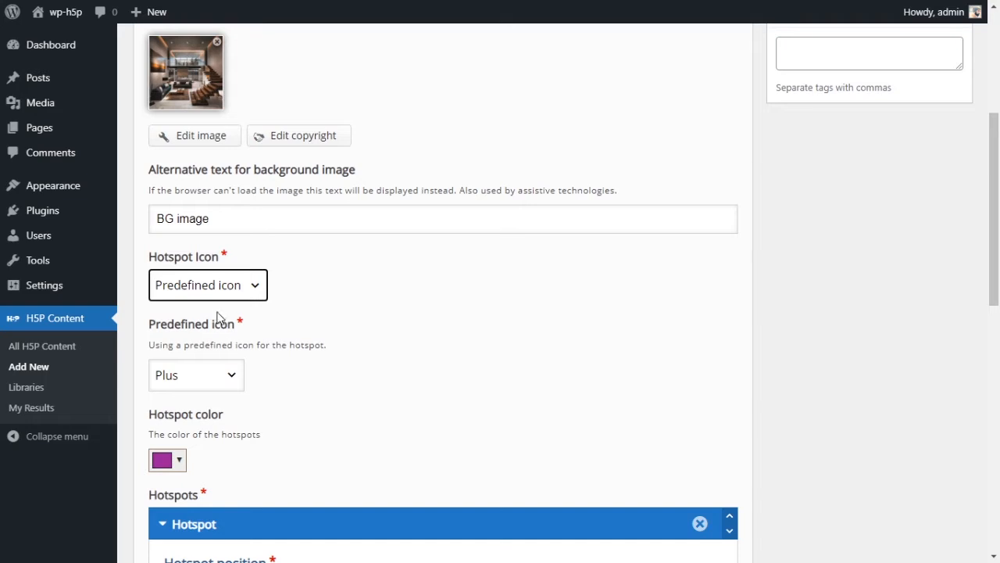
click(329, 312)
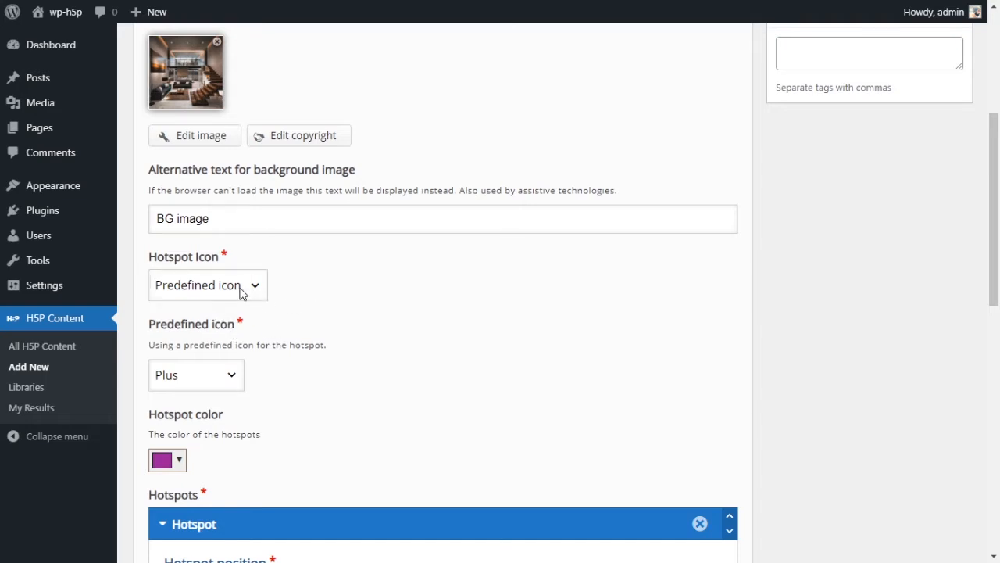
scroll(335, 270, down, 1)
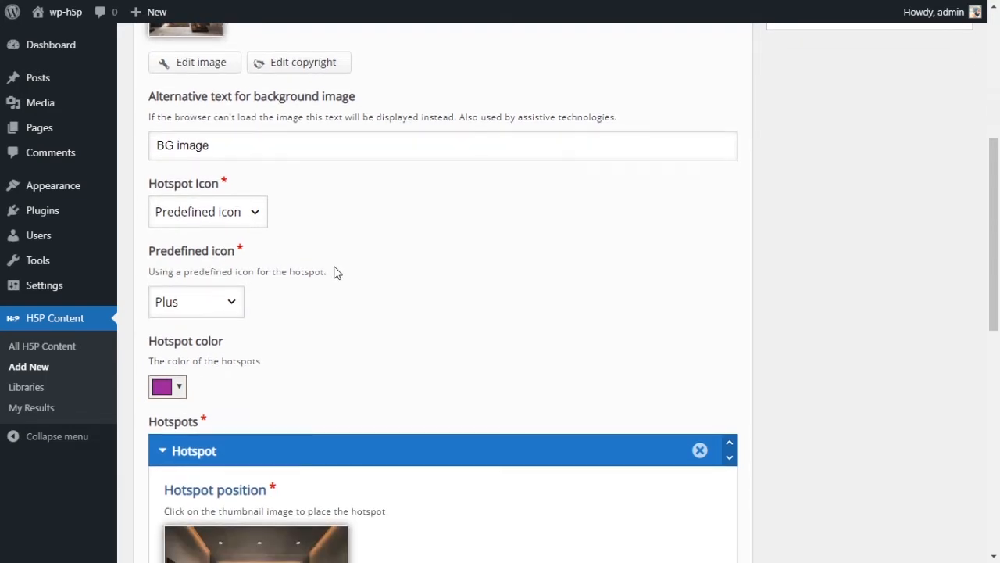
click(253, 222)
click(222, 307)
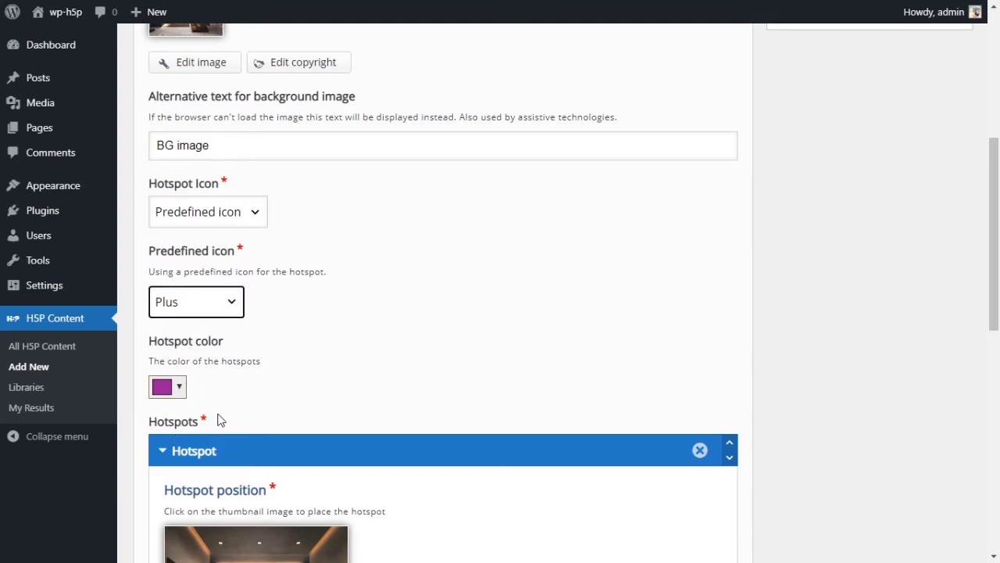
click(326, 286)
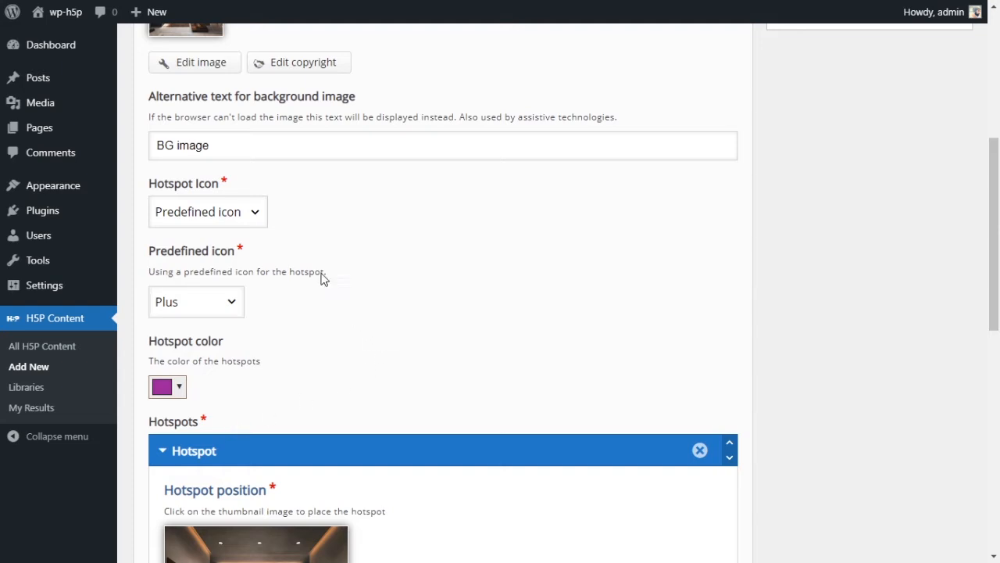
- Try "Uploaded image" as the hotspot icon type, and return it to "Predefined icon" with the Plus icon
click(259, 216)
click(224, 255)
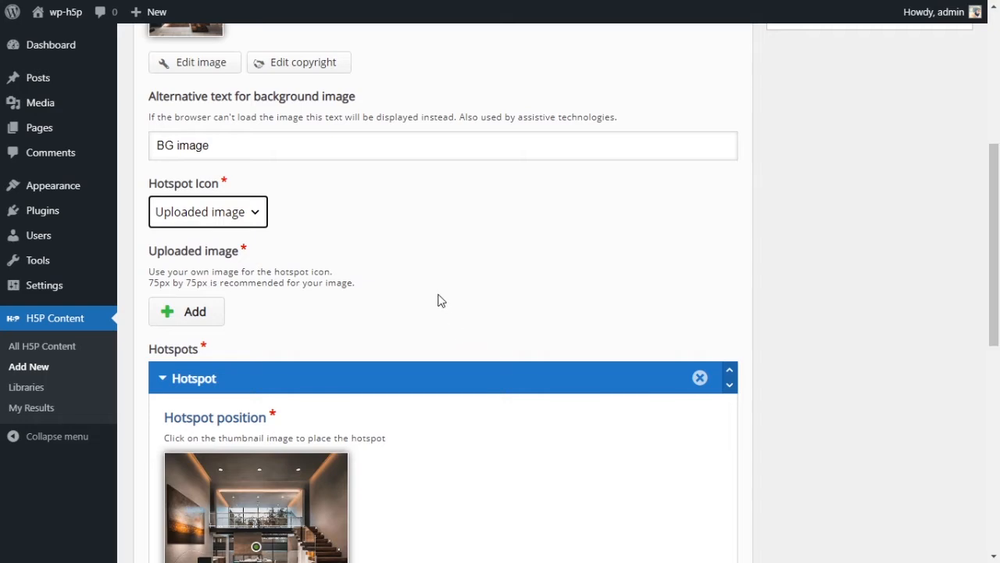
key(Up)
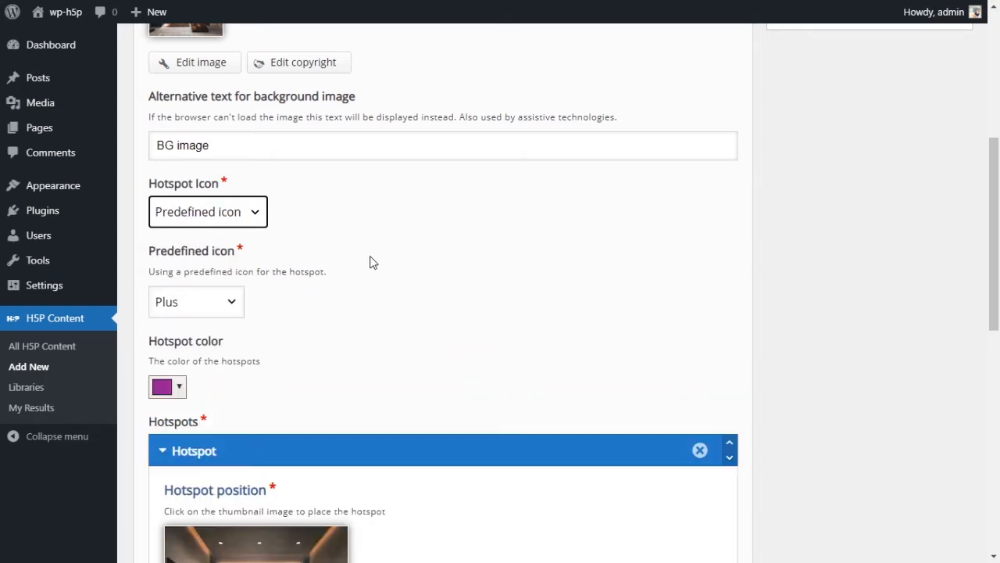
key(Tab)
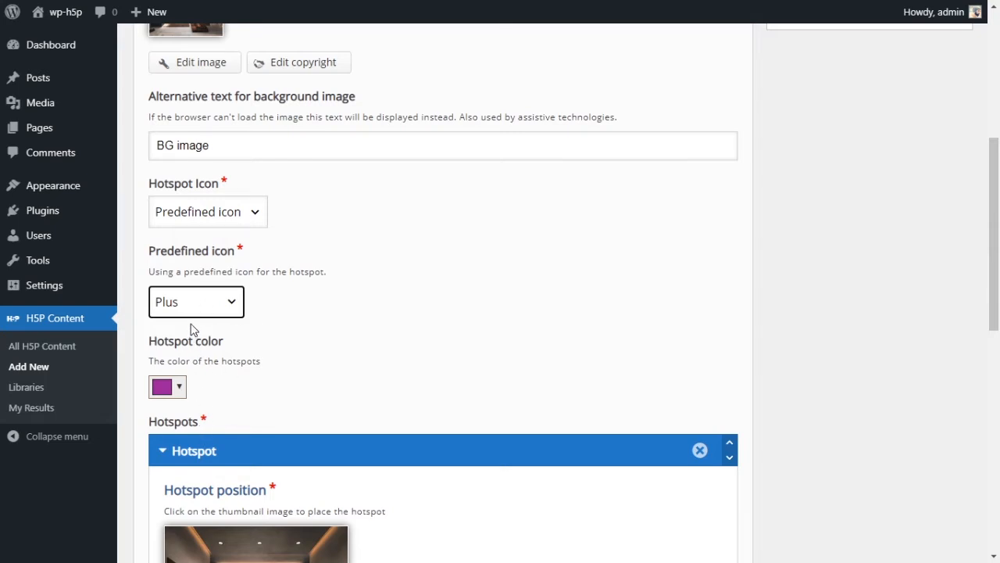
- Change the hotspot color to a bright green
scroll(342, 329, down, 2)
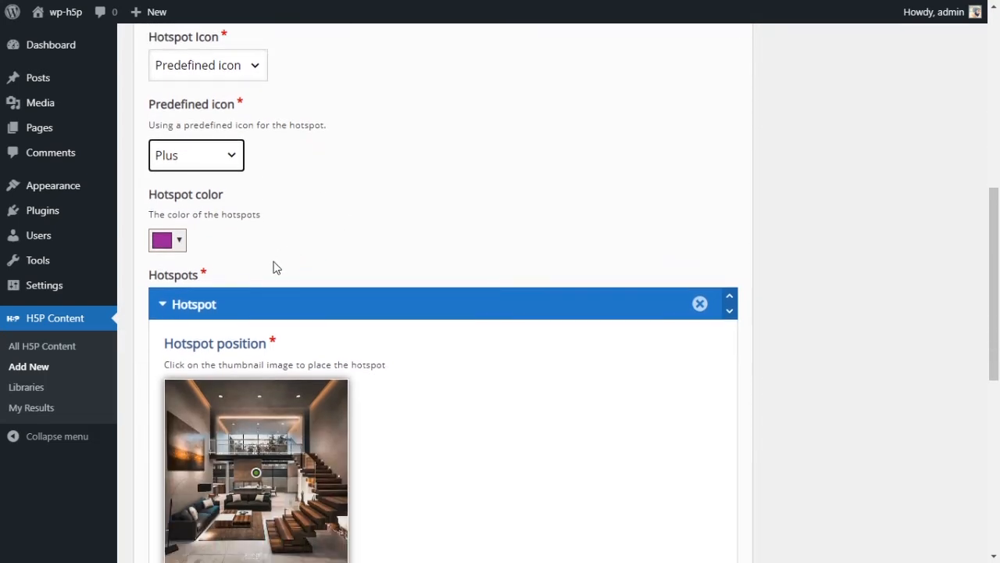
scroll(249, 202, up, 1)
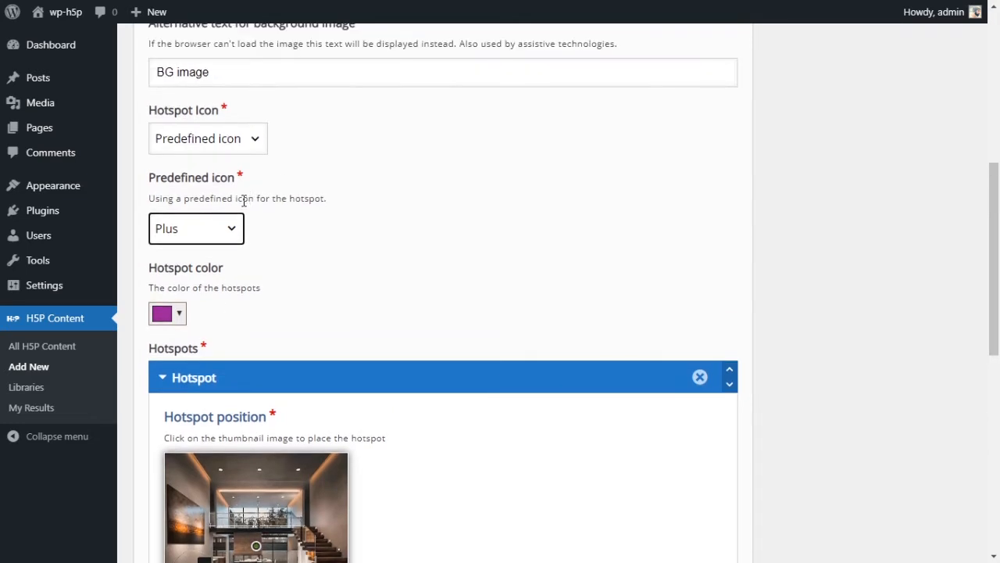
click(178, 314)
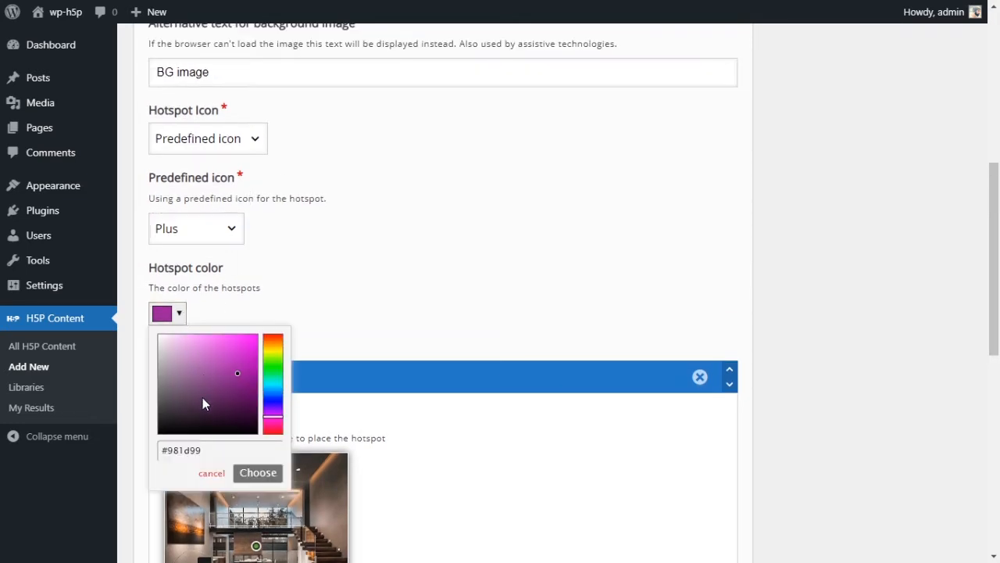
click(273, 361)
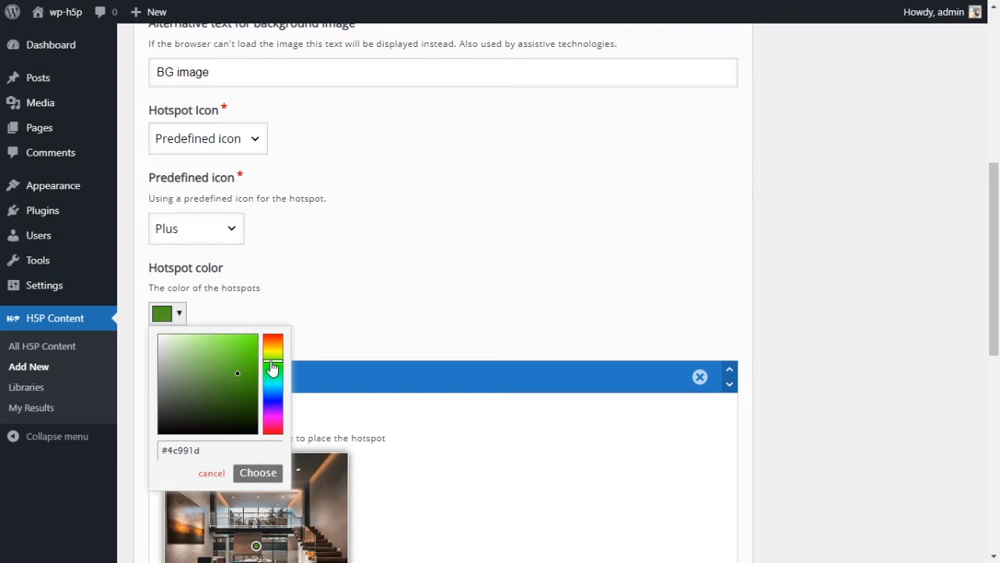
mouse_move(237, 374)
mouse_down()
mouse_move(247, 327)
mouse_move(263, 332)
mouse_up()
click(336, 305)
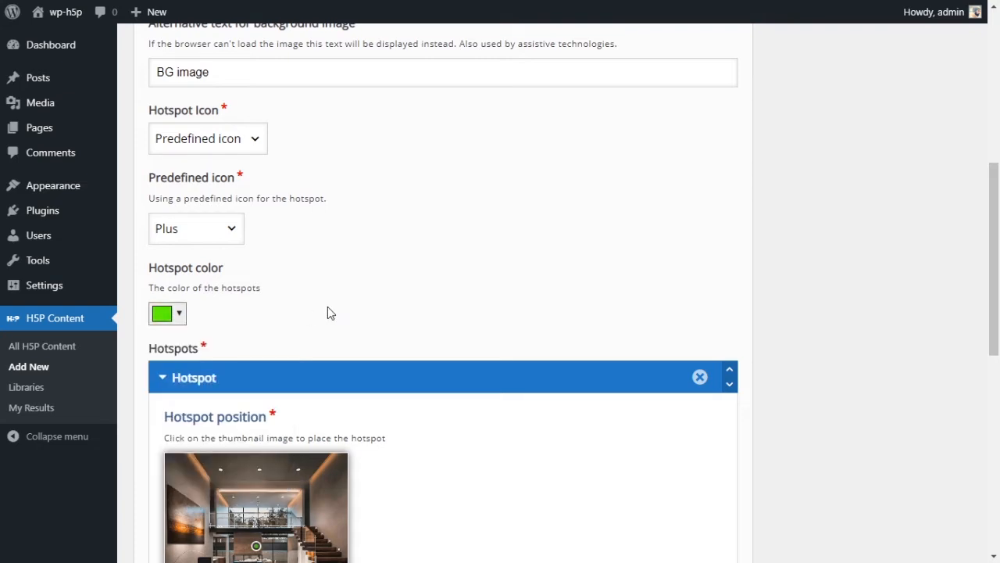
- Enlarge the hotspot position image and place the first hotspot on the lower steps of the wooden staircase
scroll(308, 287, down, 2)
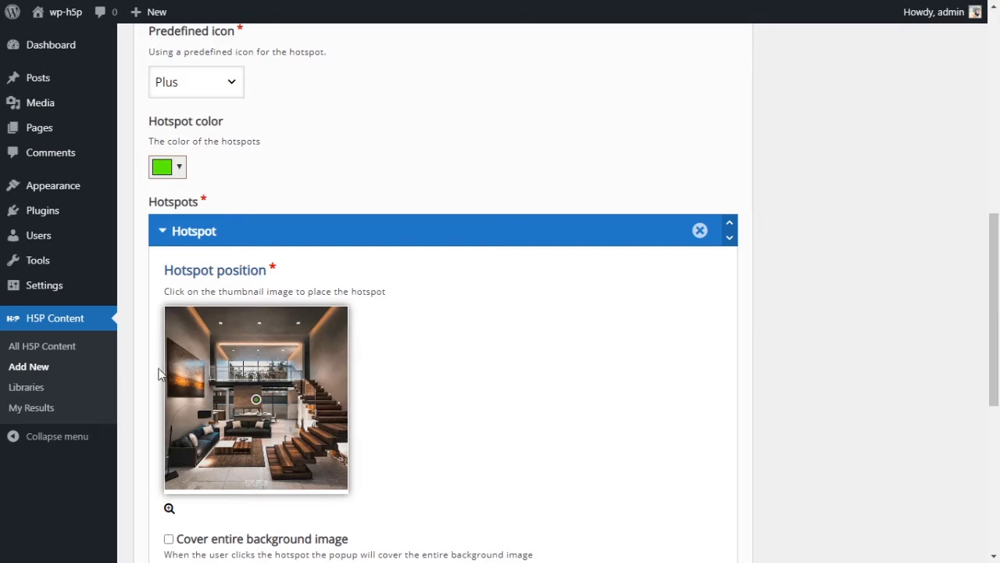
scroll(158, 374, up, 5)
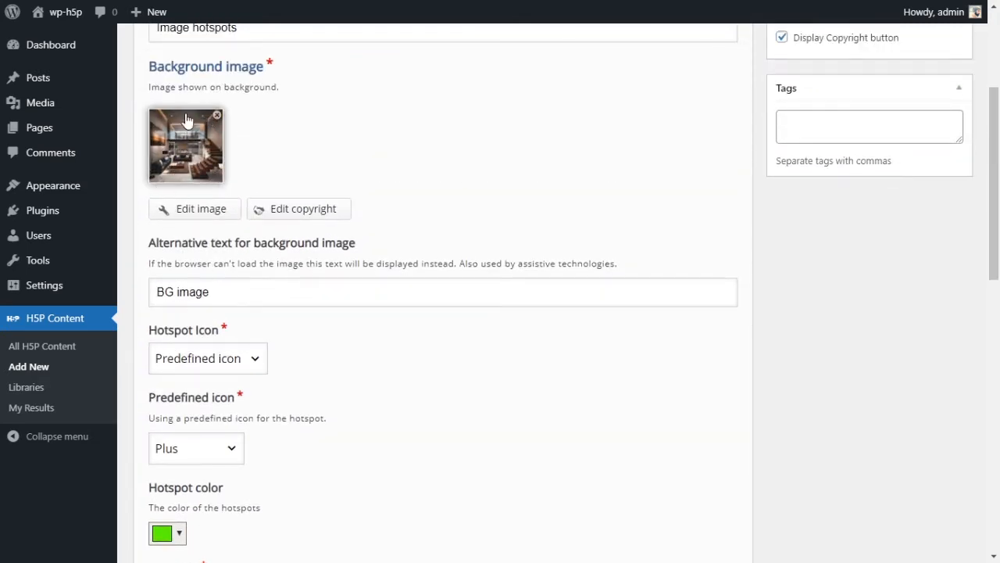
scroll(377, 335, down, 5)
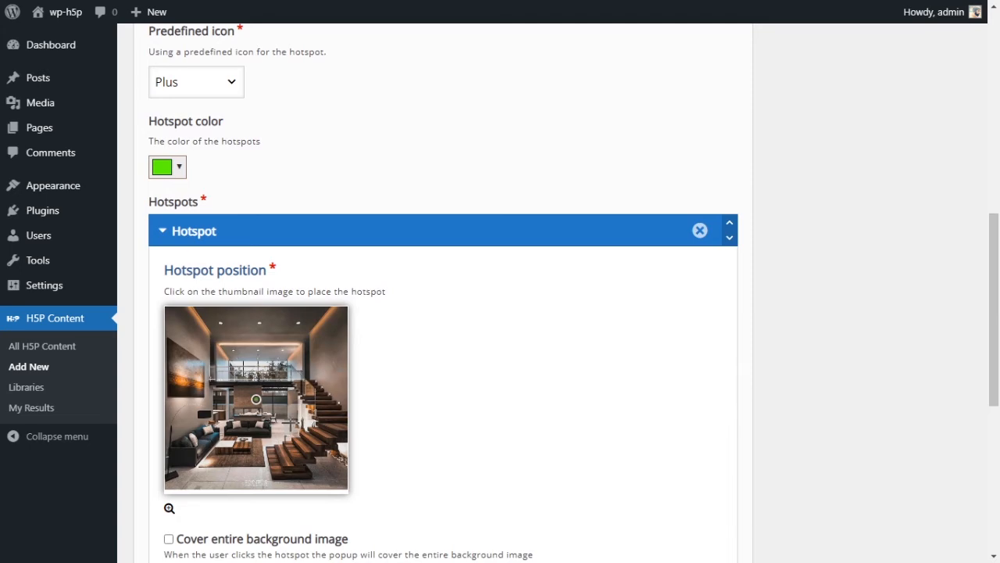
scroll(270, 379, down, 3)
scroll(270, 371, up, 1)
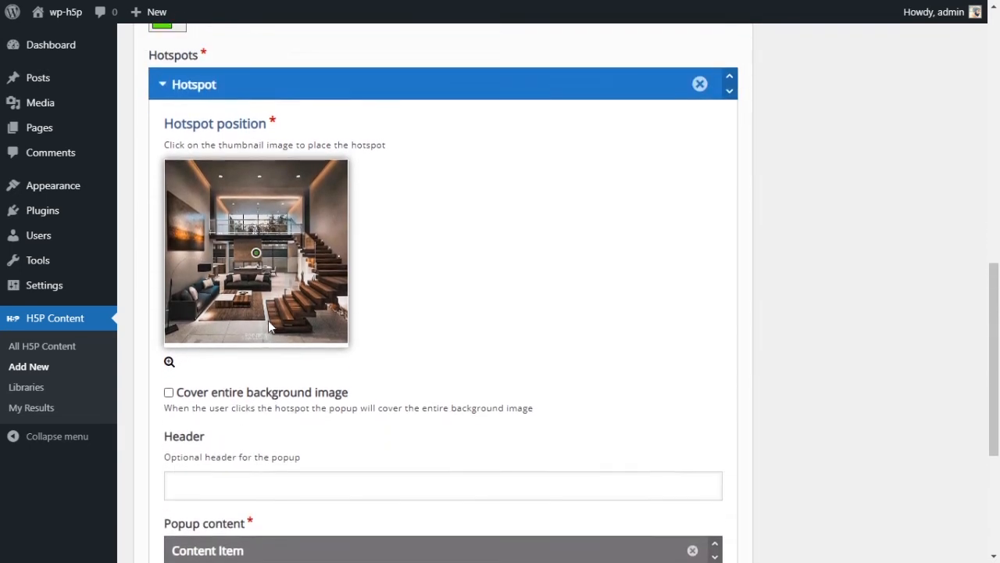
click(169, 365)
scroll(425, 212, down, 3)
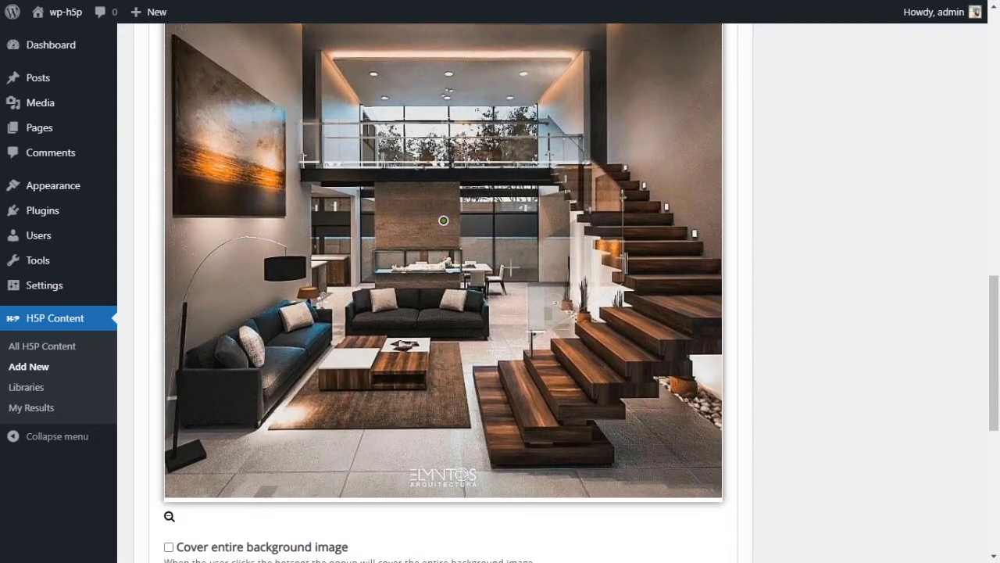
scroll(443, 221, up, 1)
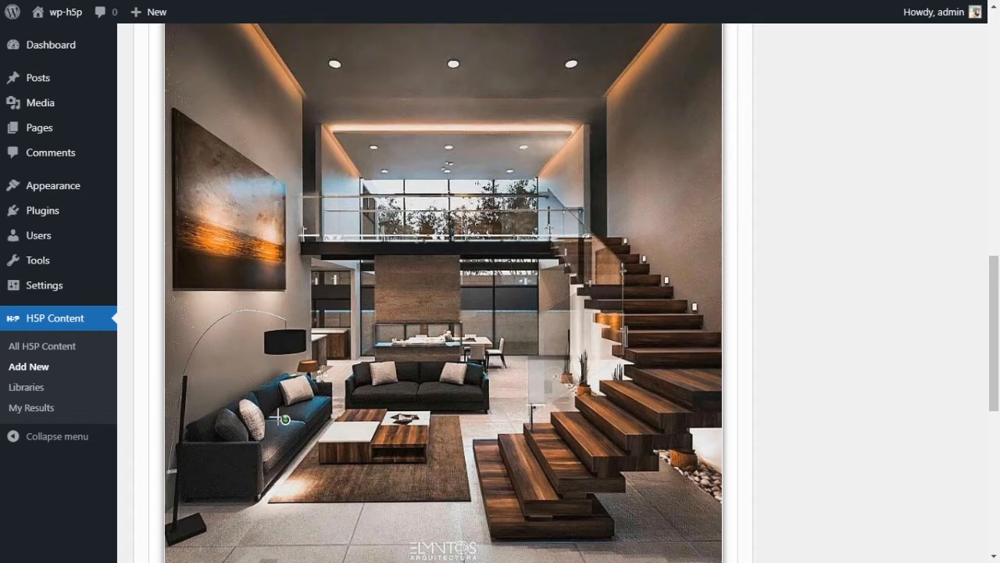
drag(282, 419, 591, 436)
- Give the staircase hotspot's popup the header "Stairs"
scroll(493, 417, down, 3)
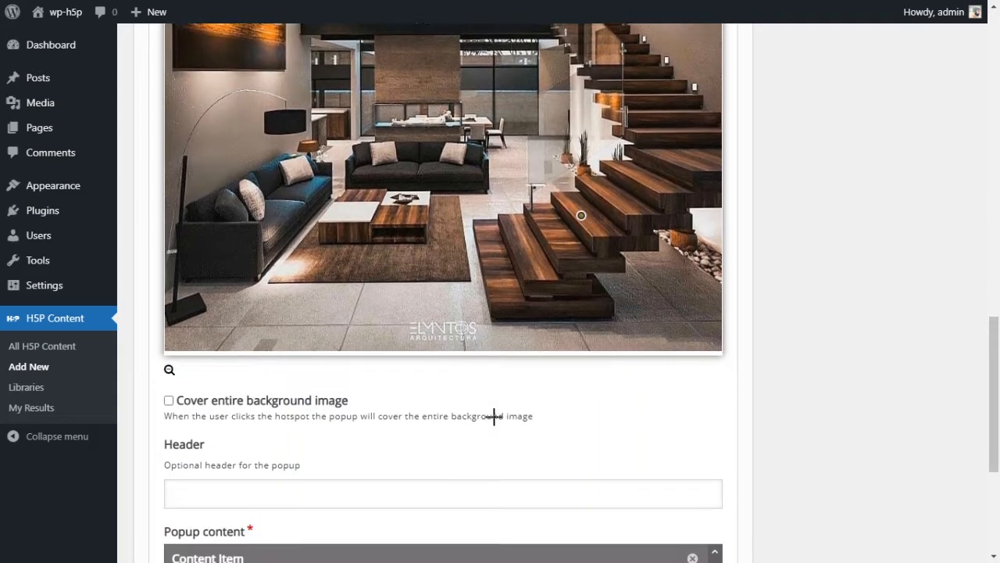
scroll(493, 417, down, 1)
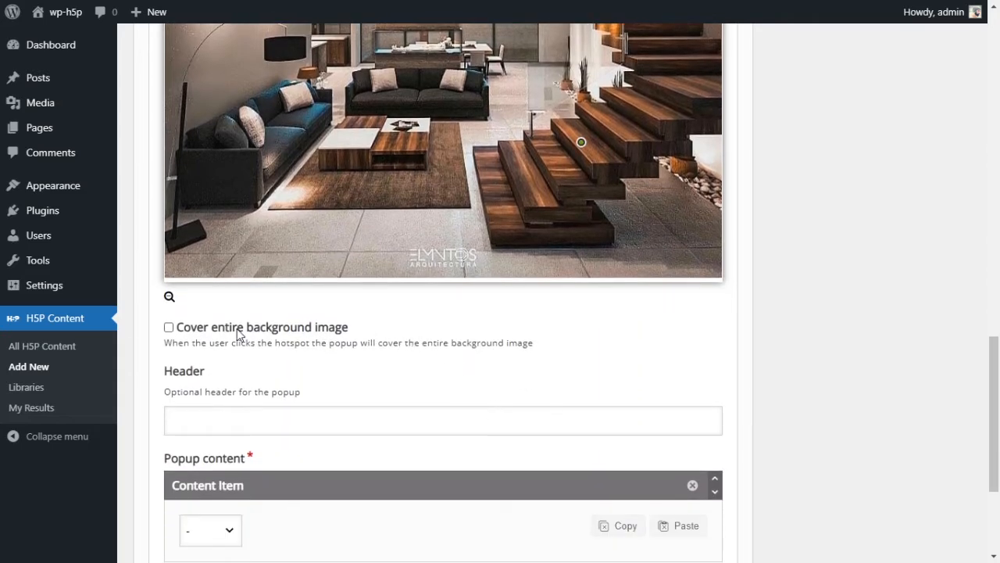
scroll(498, 308, up, 1)
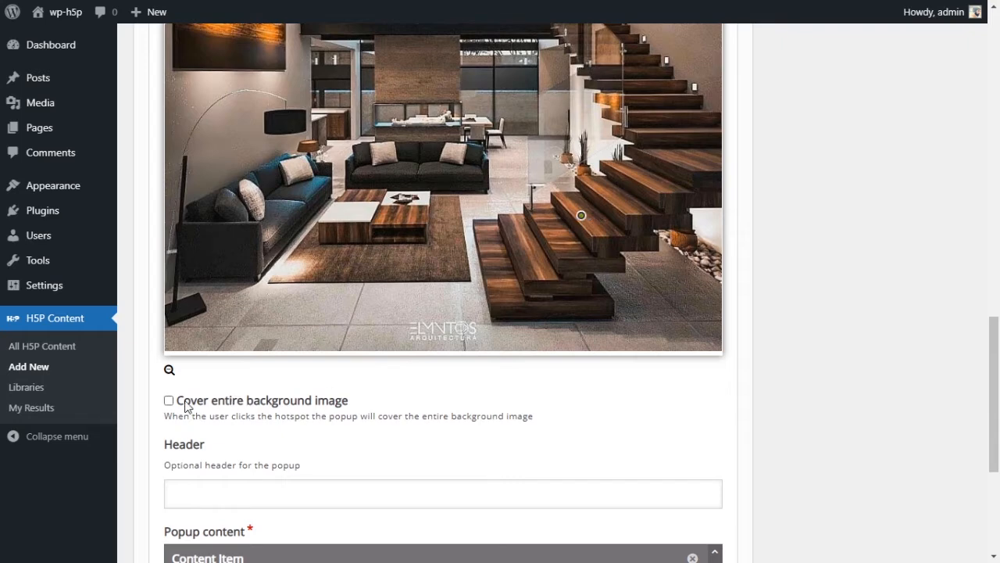
scroll(371, 406, up, 2)
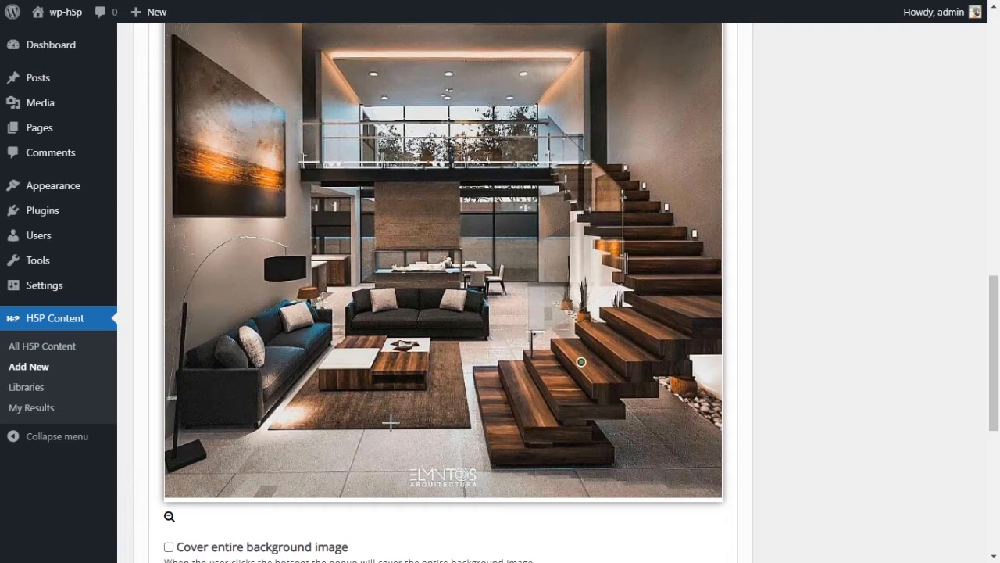
scroll(390, 422, down, 2)
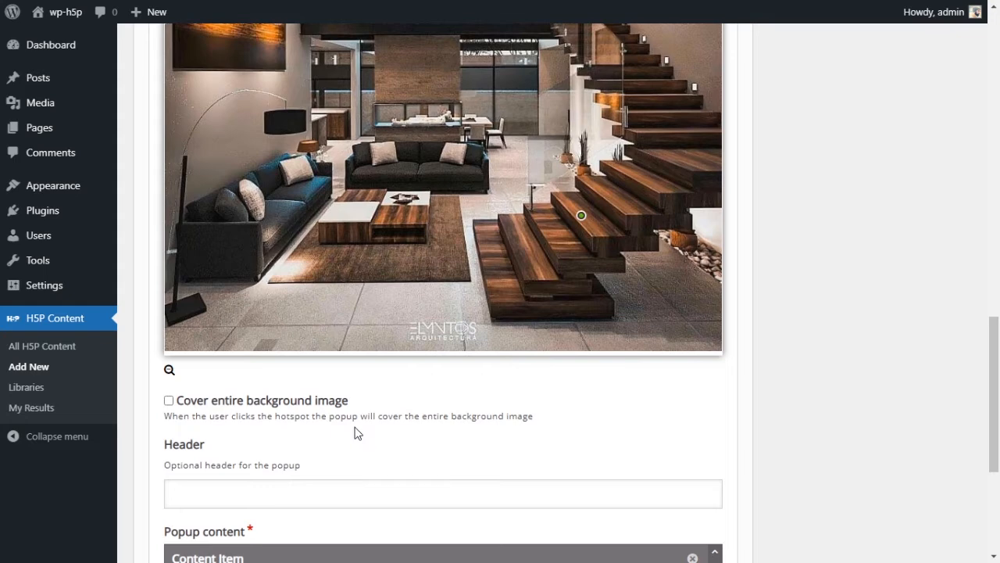
drag(178, 401, 341, 400)
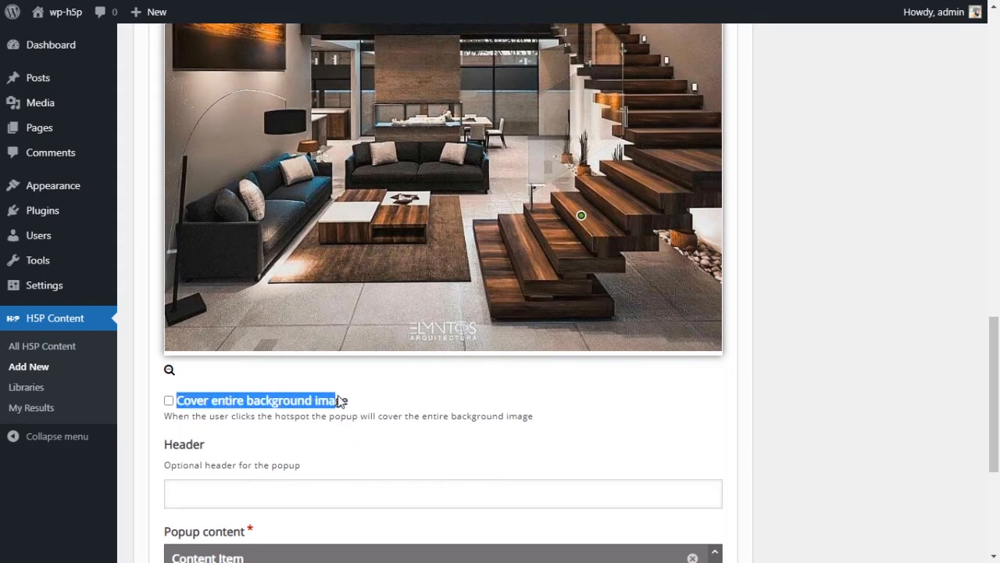
scroll(391, 429, down, 1)
click(376, 418)
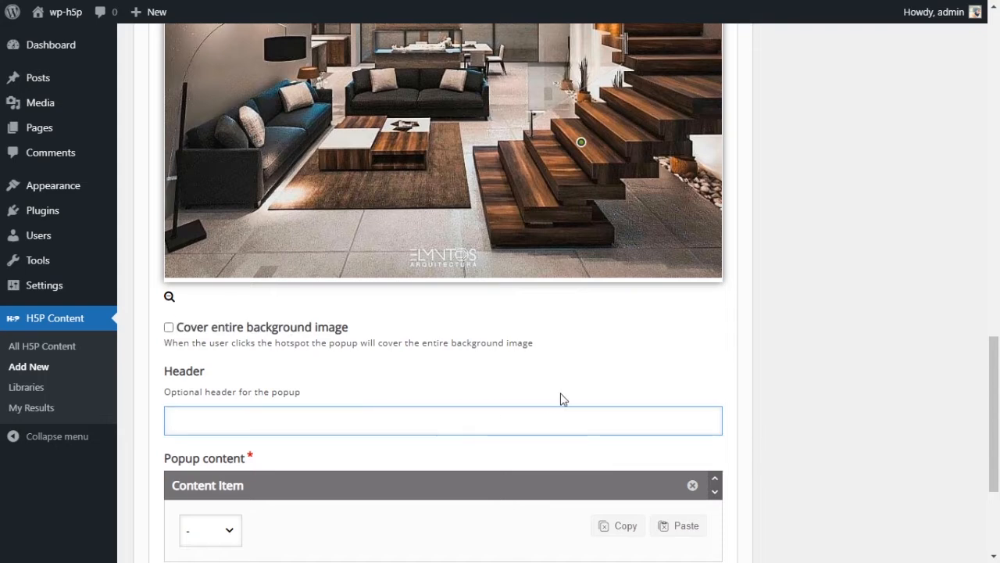
text(Stairs)
- Make the popup's content item a Text item reading "These are stairs, you use them to go between floors."
scroll(424, 265, down, 2)
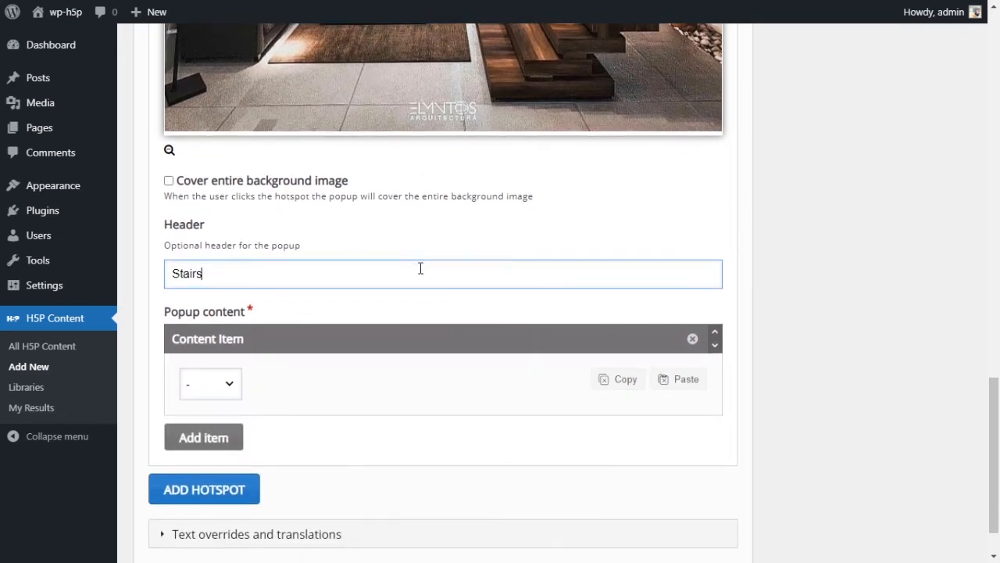
scroll(398, 278, down, 1)
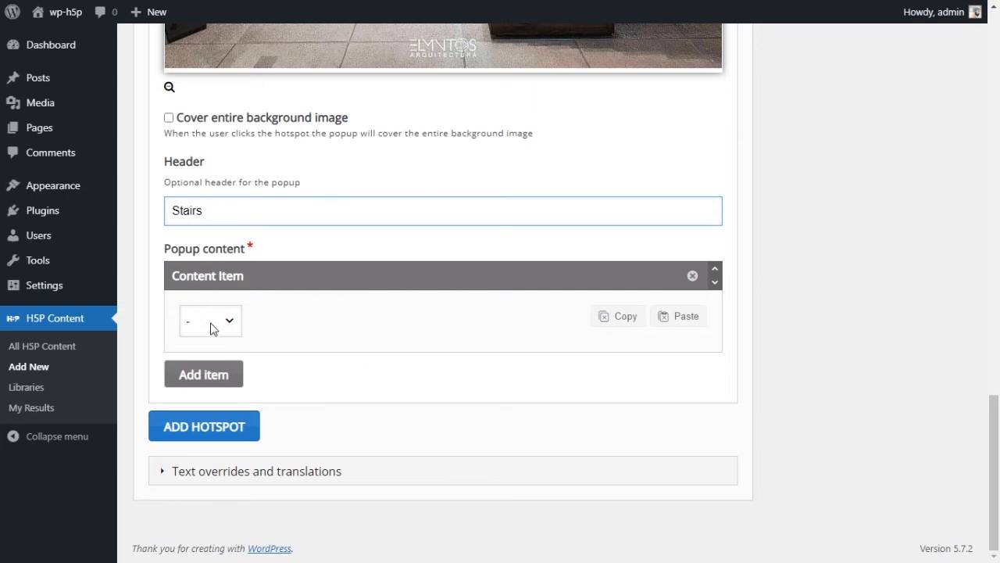
scroll(382, 244, up, 2)
scroll(383, 244, down, 2)
click(230, 319)
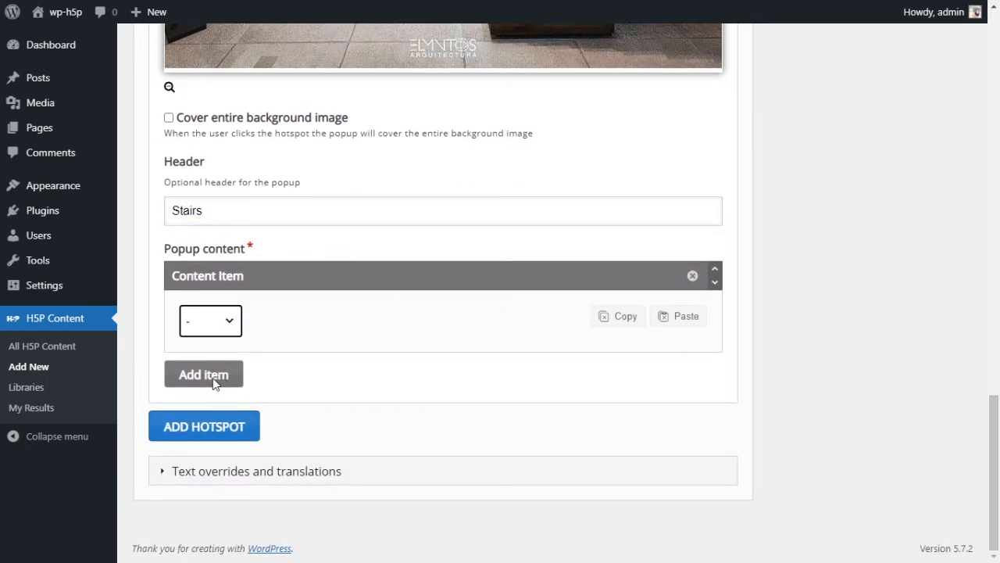
click(215, 381)
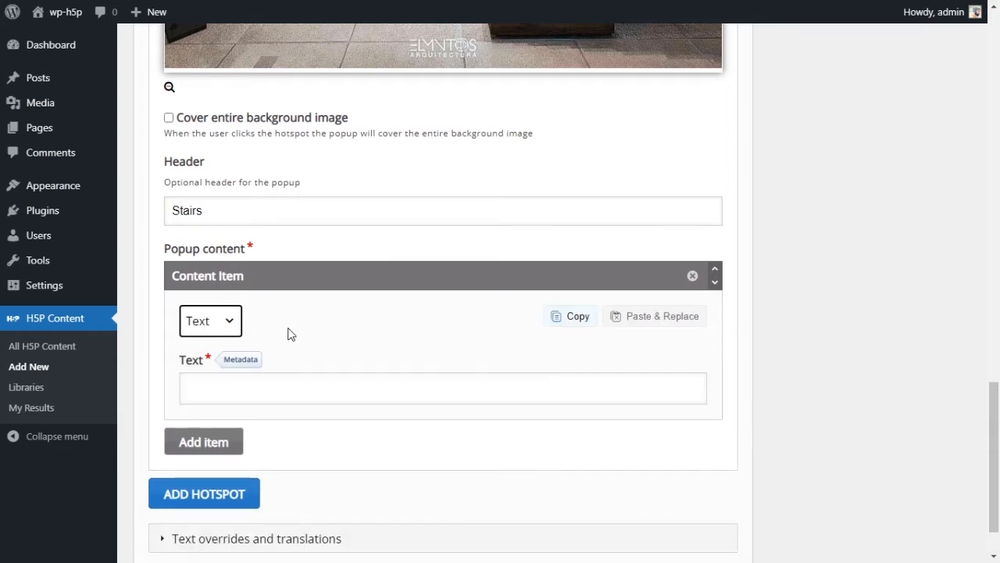
click(335, 395)
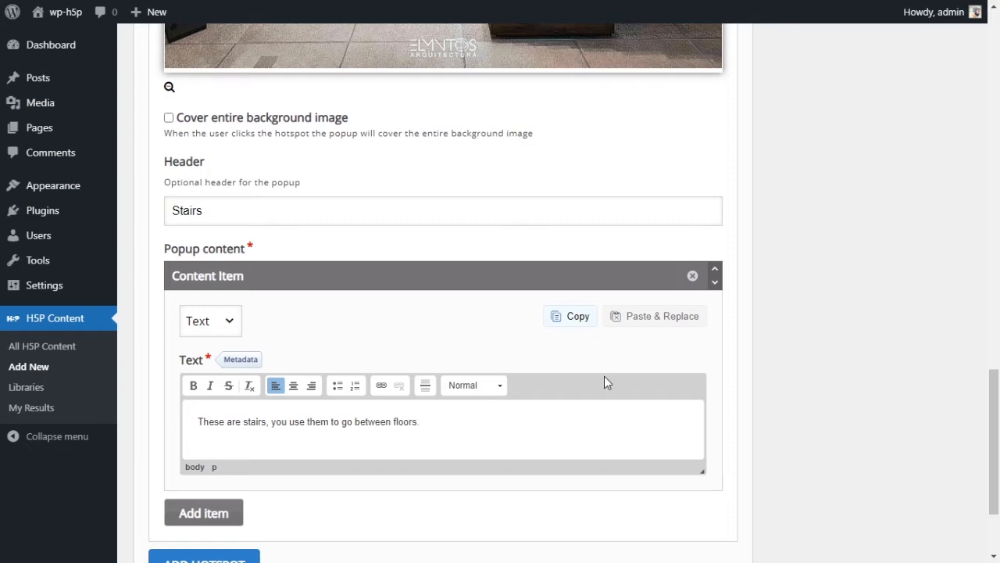
- Add a second content item to the Stairs popup
scroll(437, 380, up, 3)
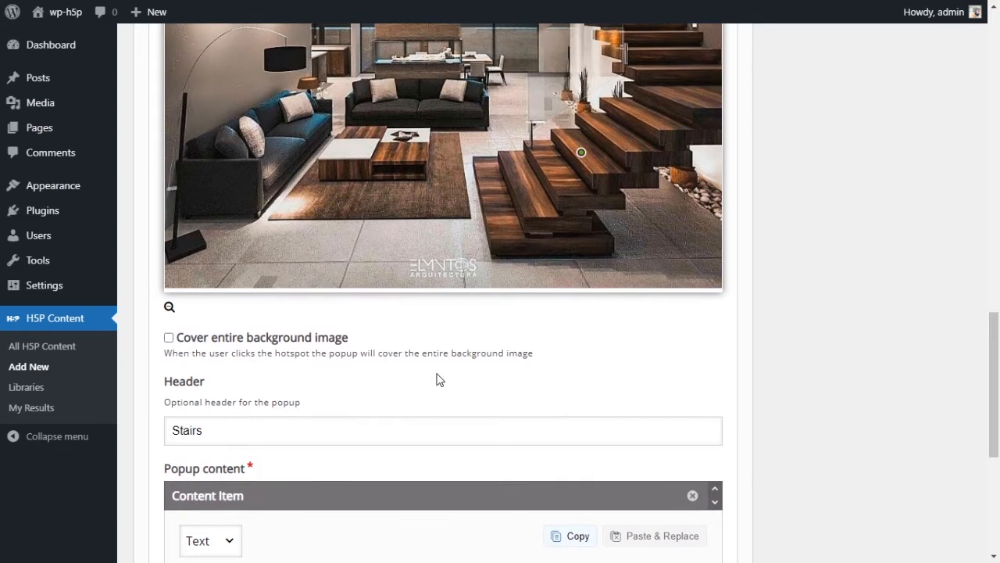
scroll(440, 380, down, 4)
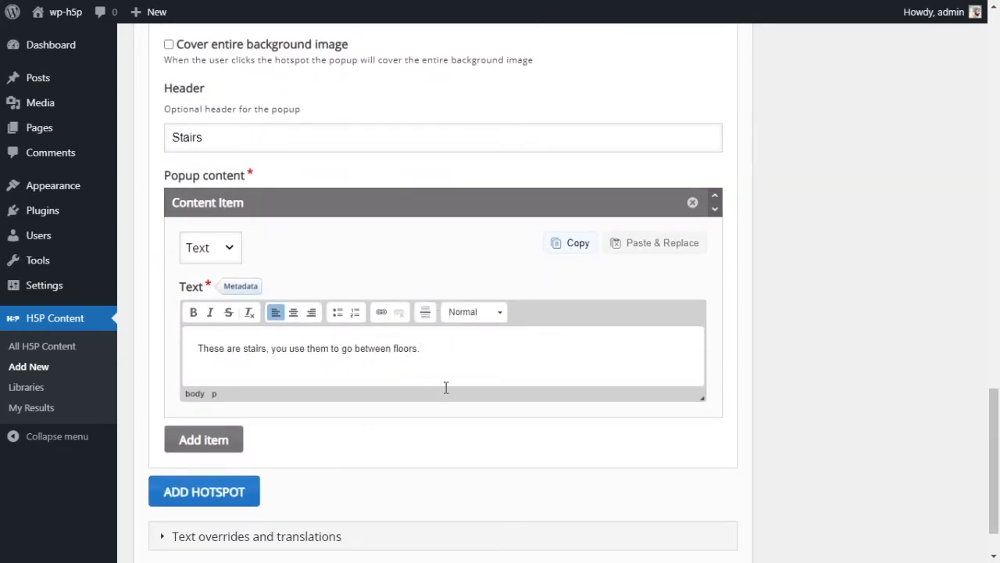
click(222, 444)
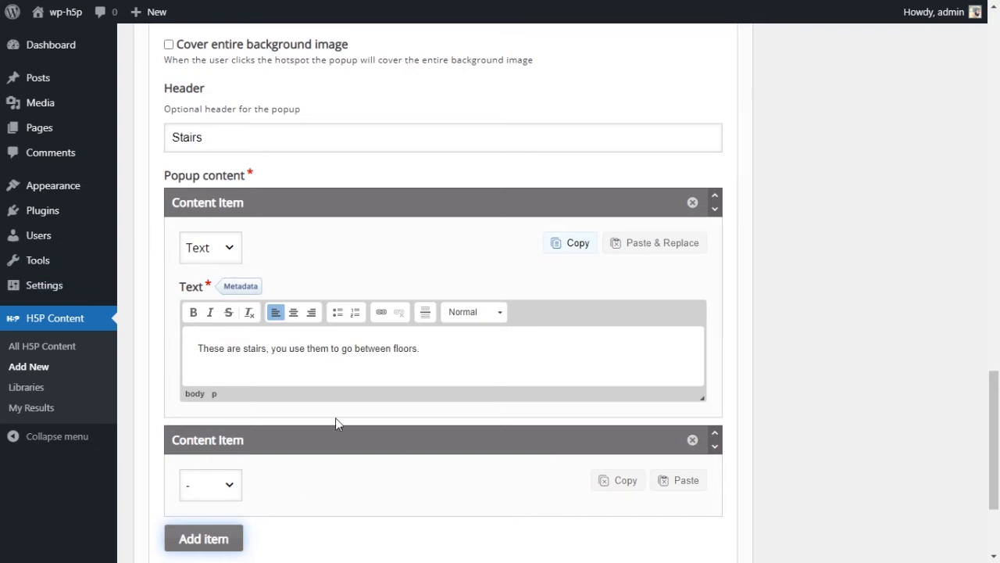
- Make the Stairs popup's second content item an Image item and upload the photo of the two wooden staircases
scroll(268, 353, up, 5)
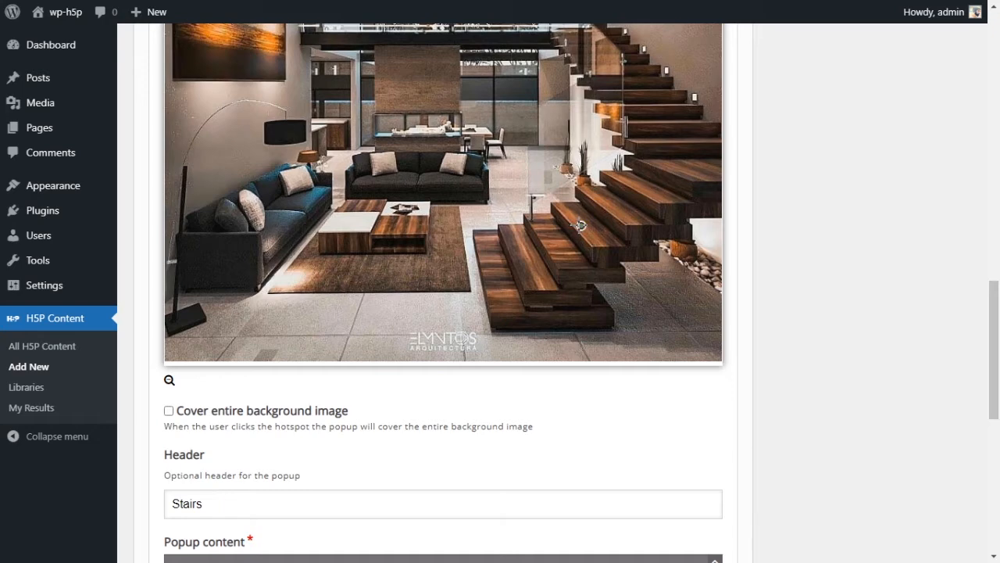
scroll(587, 234, down, 4)
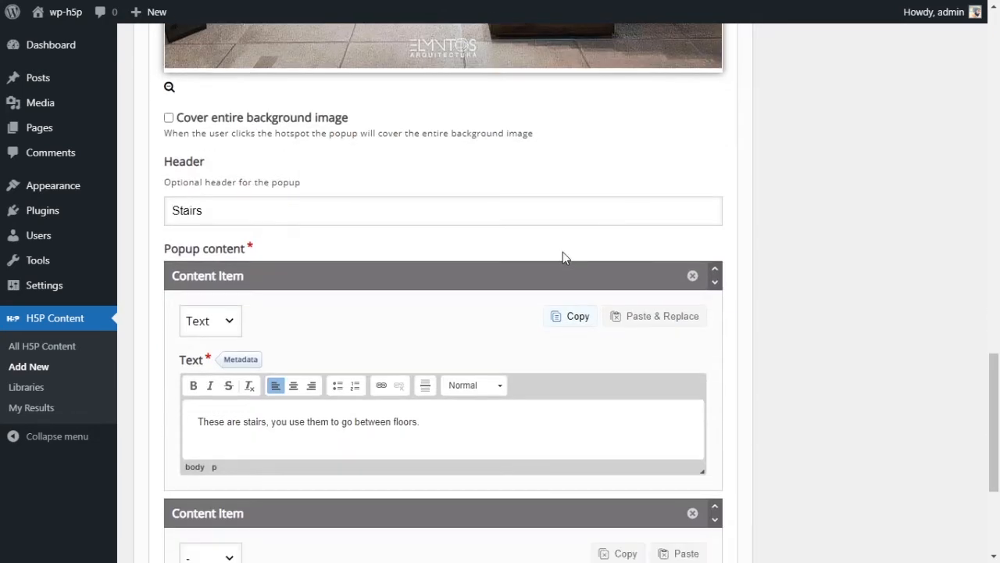
scroll(436, 398, down, 3)
click(209, 342)
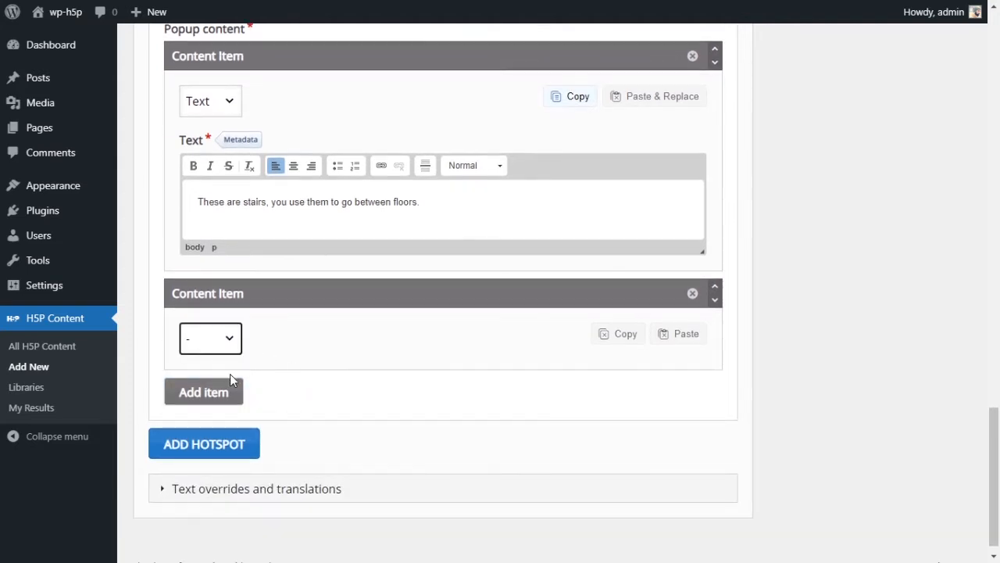
click(225, 415)
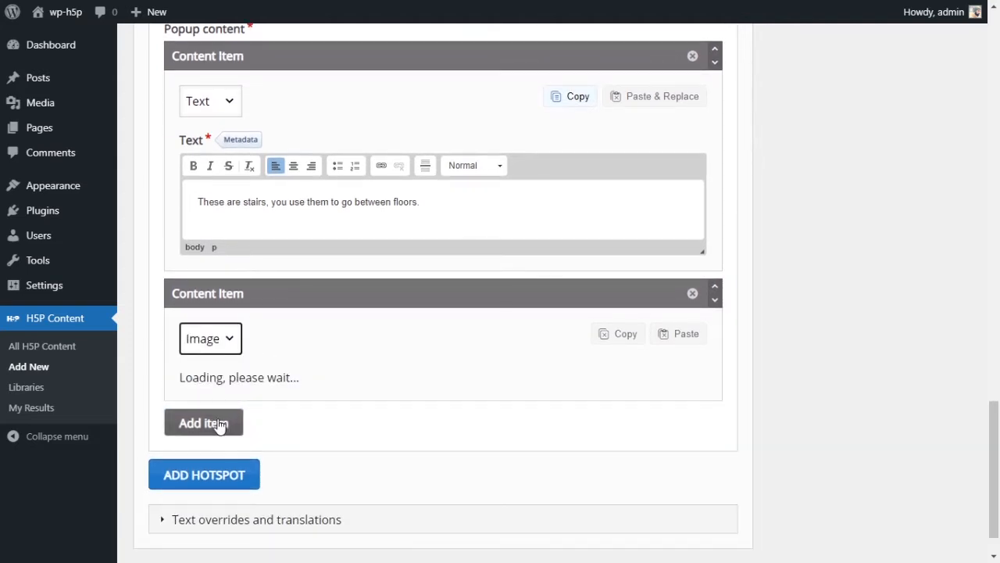
click(230, 415)
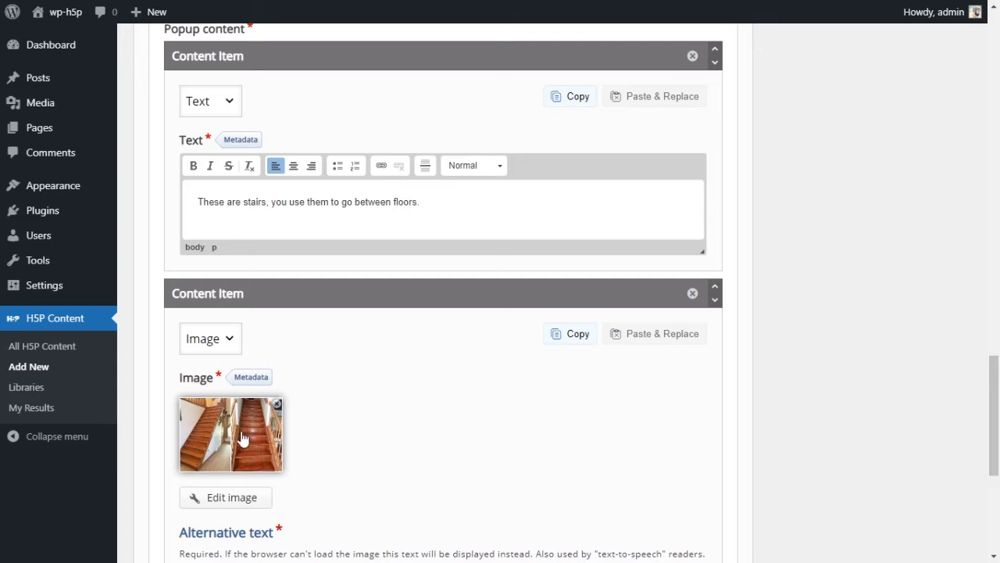
- Give the staircase image the alternative text "Stairs" and the hover text "You are hovering over the texr"
scroll(313, 437, up, 1)
scroll(313, 434, down, 3)
click(307, 425)
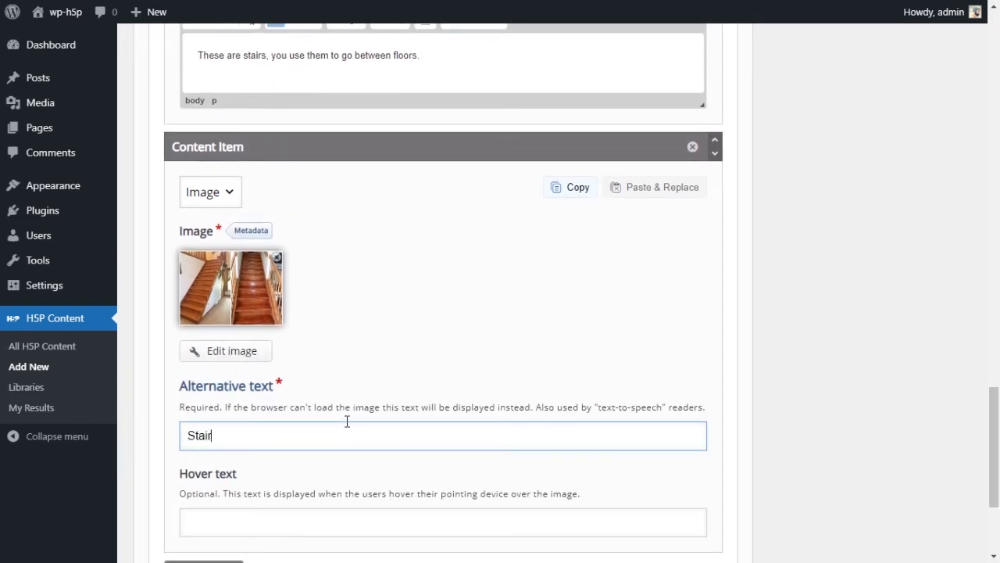
text(Stairs)
scroll(386, 406, down, 2)
scroll(385, 406, down, 1)
click(327, 377)
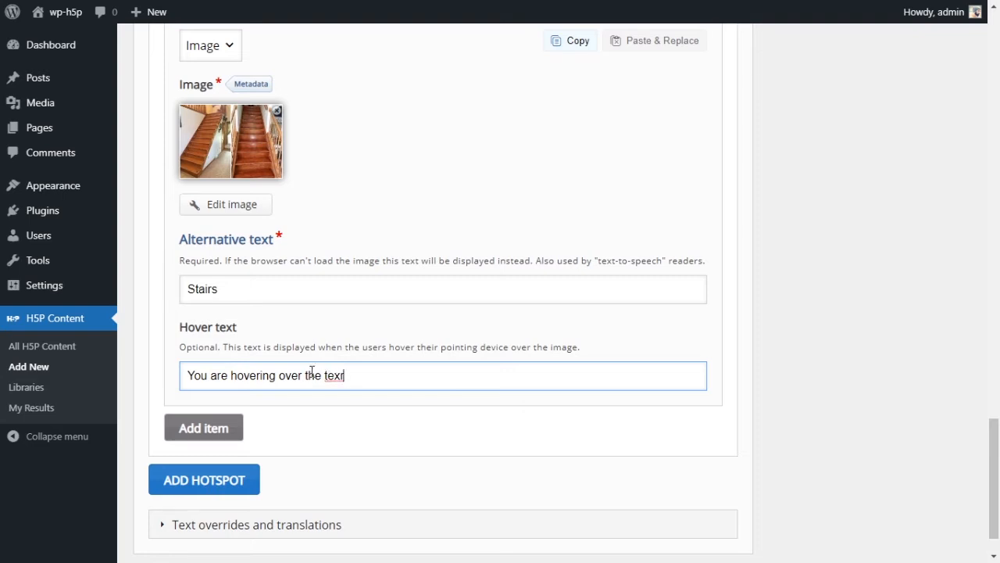
- Add five more empty content items to the Stairs popup below the image item
click(223, 434)
scroll(239, 426, down, 2)
click(226, 382)
click(230, 475)
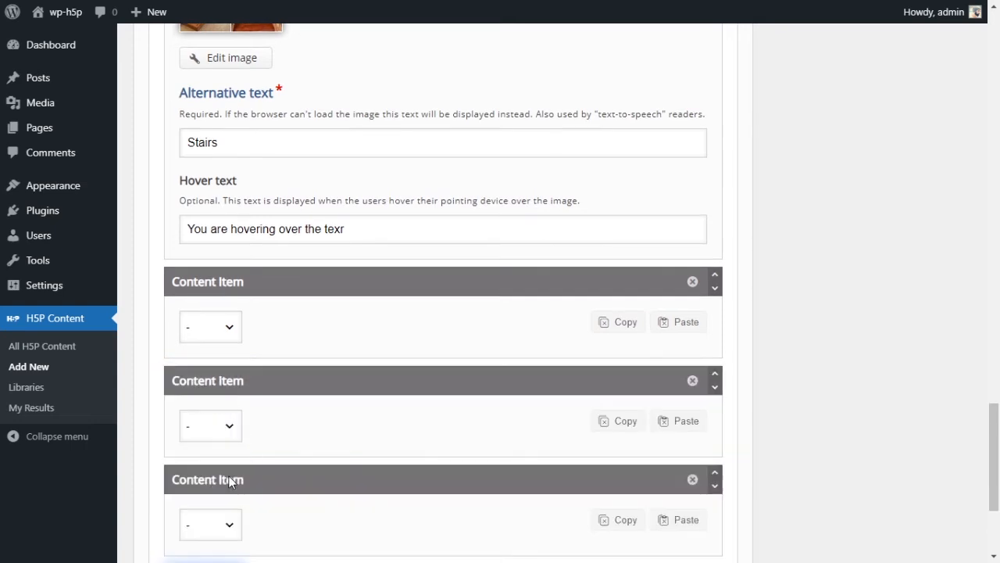
scroll(230, 468, down, 2)
click(226, 432)
click(226, 529)
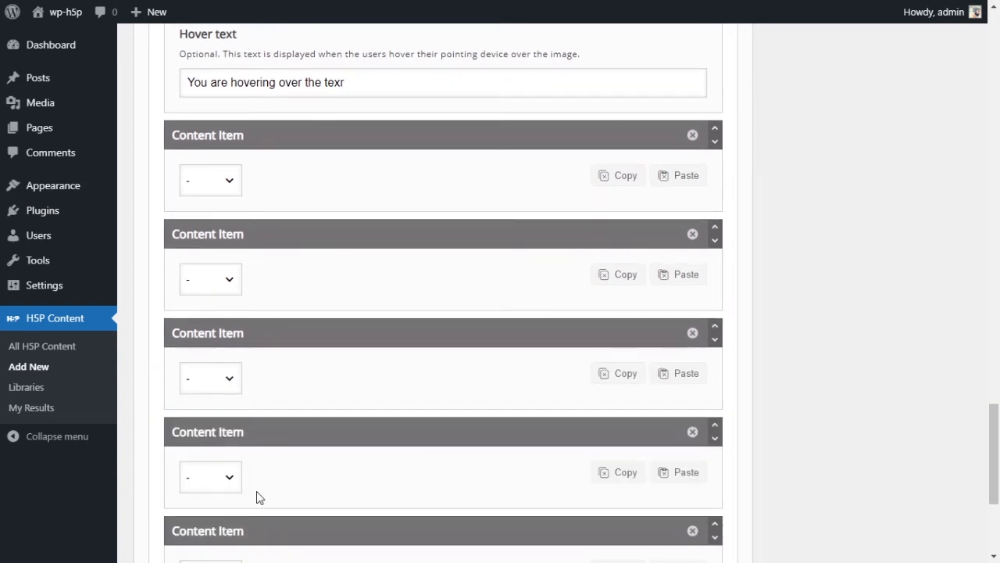
scroll(261, 481, down, 3)
scroll(279, 449, up, 3)
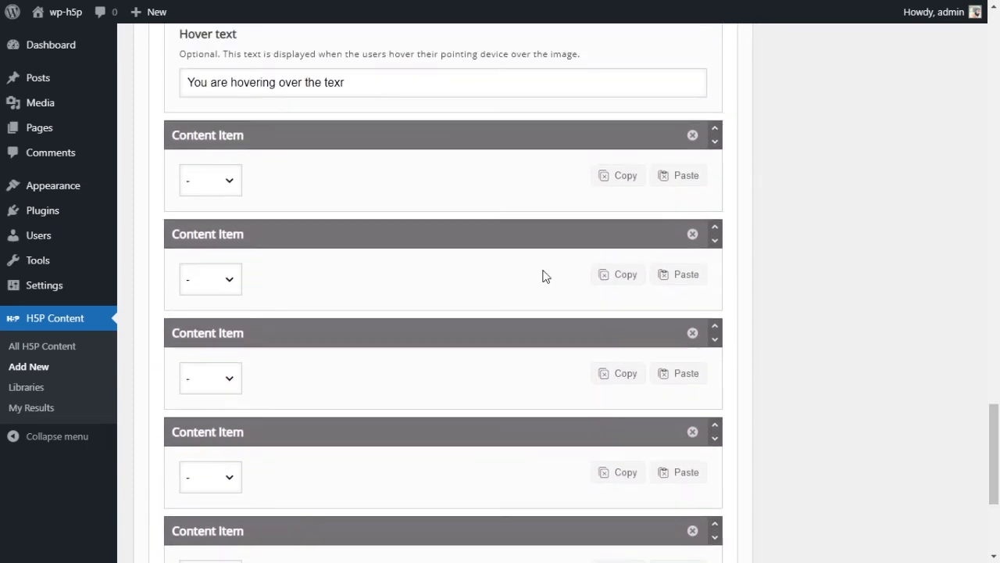
- Remove all five empty content items from the Stairs popup, keeping only the text and image items
click(695, 137)
click(567, 235)
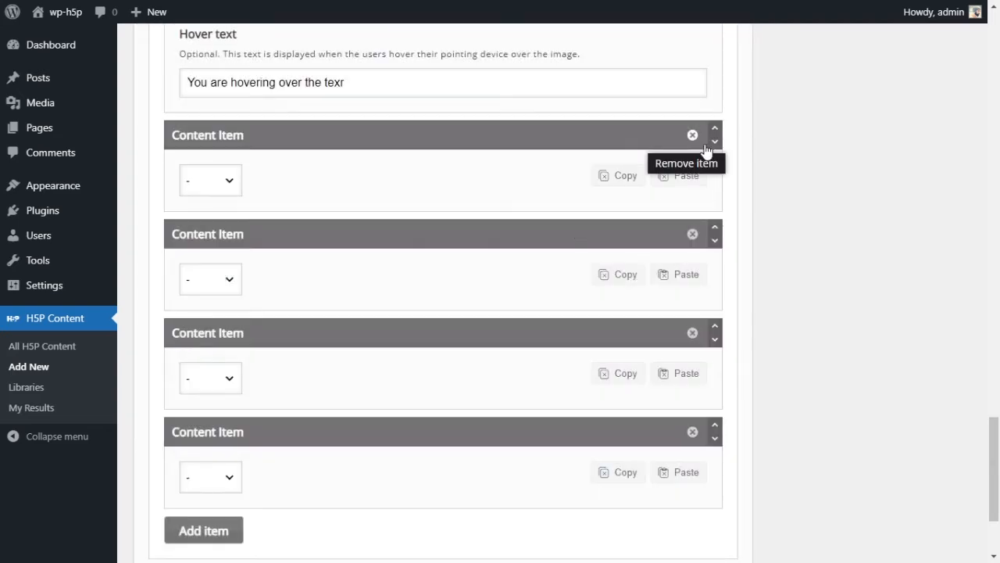
click(694, 137)
click(542, 238)
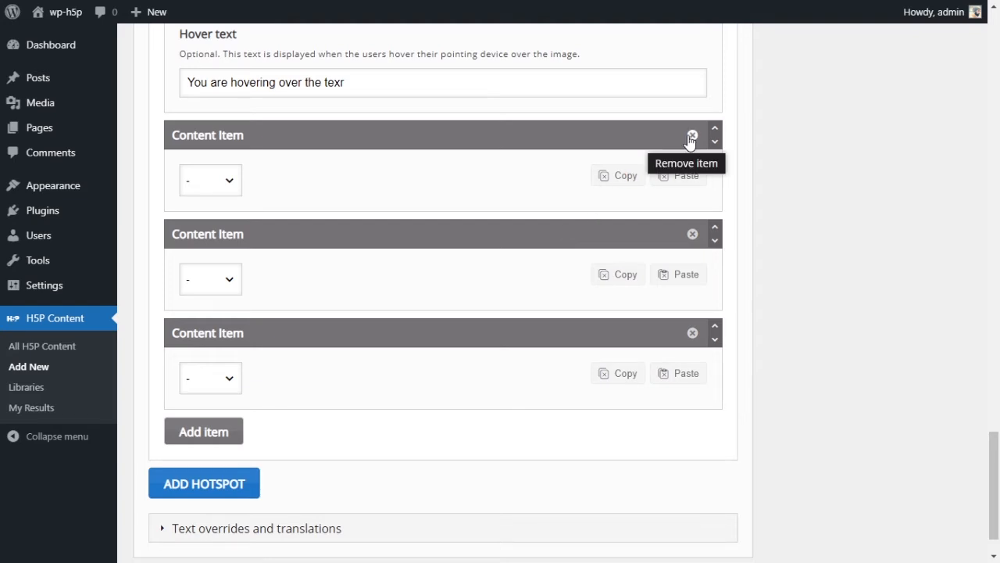
click(692, 135)
click(547, 238)
click(693, 177)
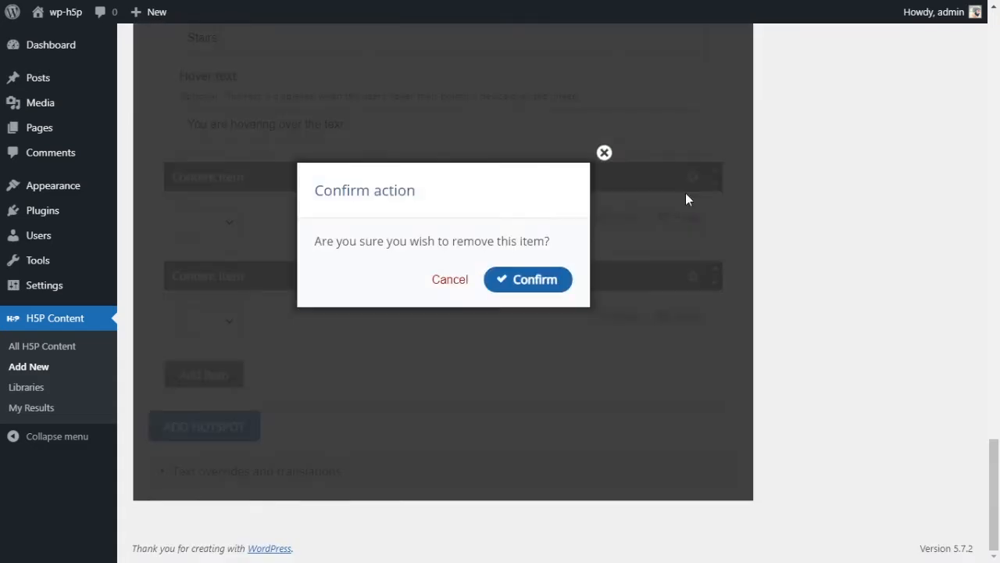
click(553, 287)
click(693, 275)
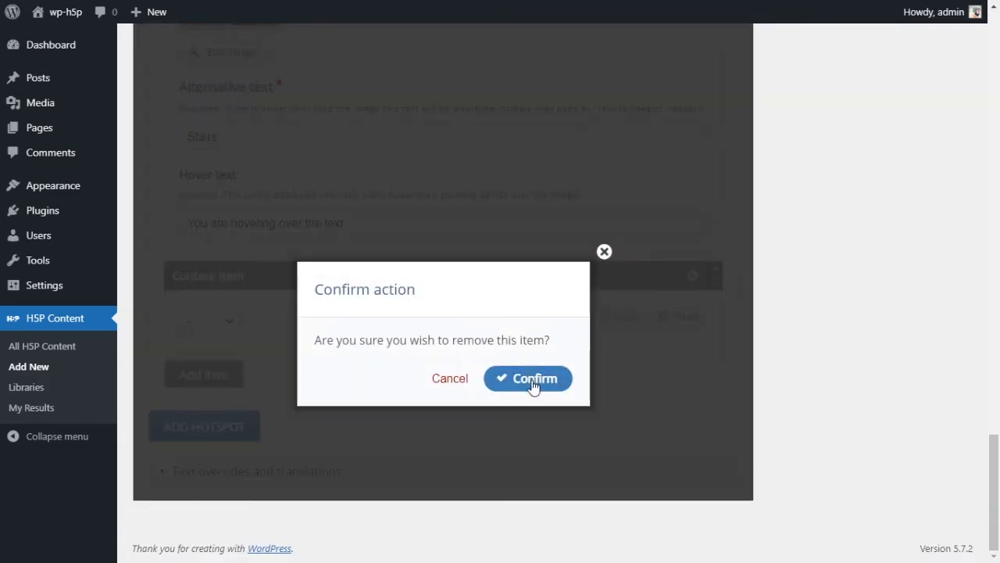
click(535, 381)
- Add a second hotspot, enlarge its position image and place it on the blue couch beside the floor lamp
scroll(348, 270, up, 3)
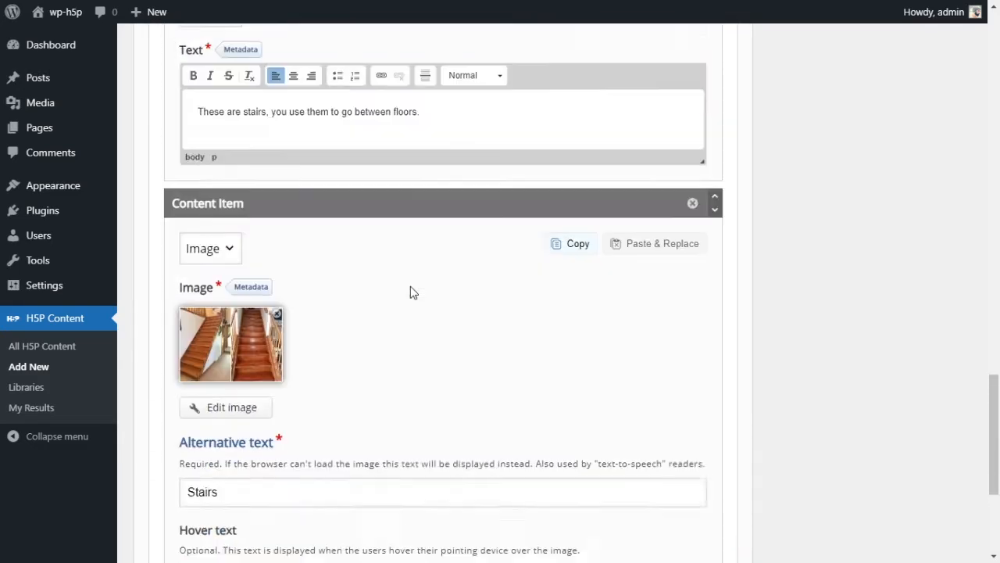
scroll(411, 290, down, 2)
scroll(406, 283, up, 3)
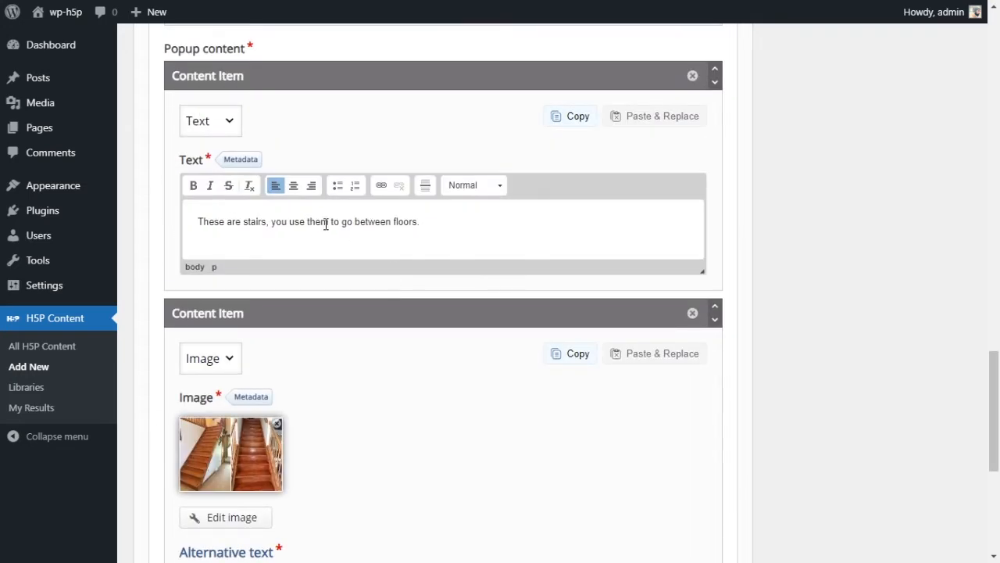
scroll(475, 395, down, 4)
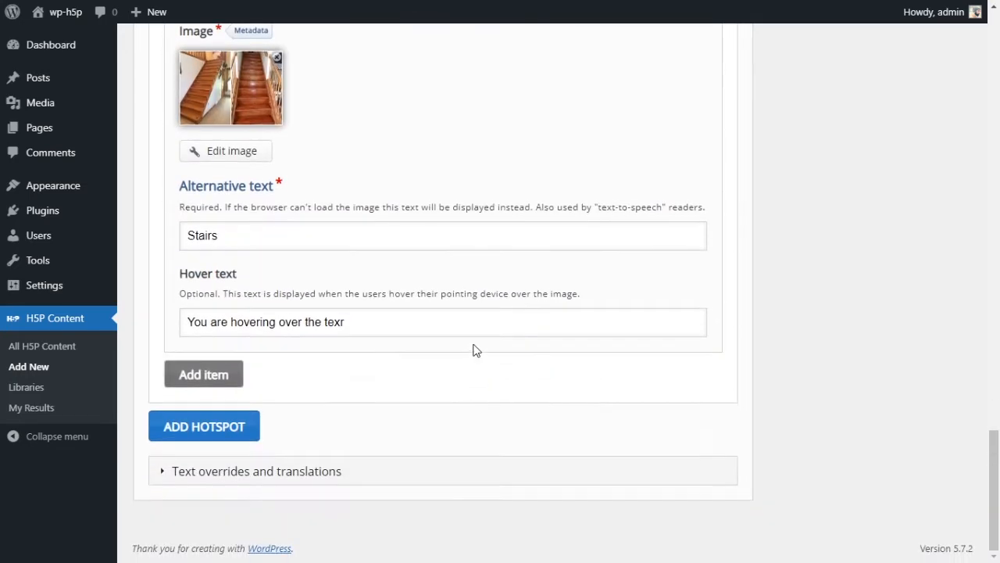
scroll(396, 356, up, 10)
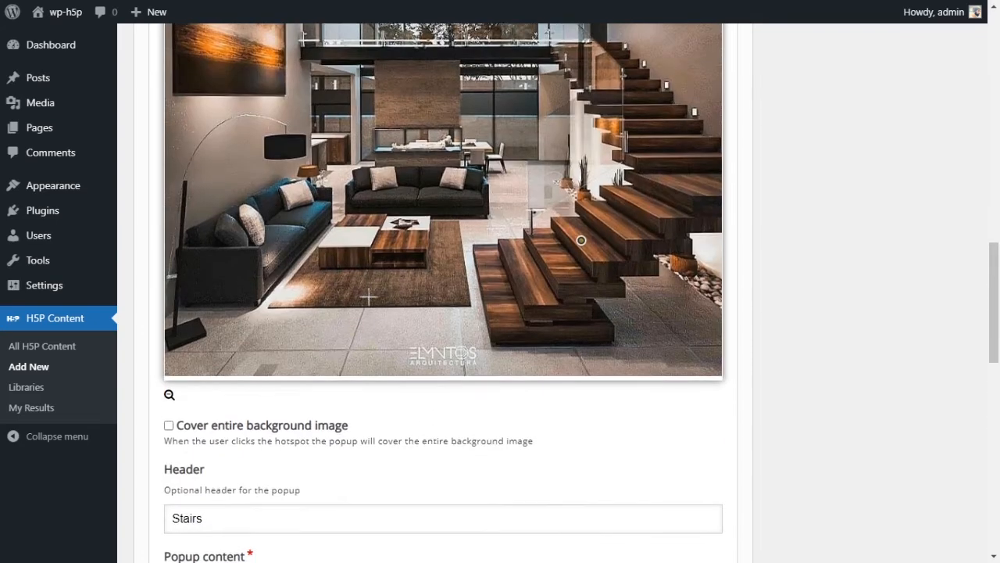
scroll(340, 276, down, 10)
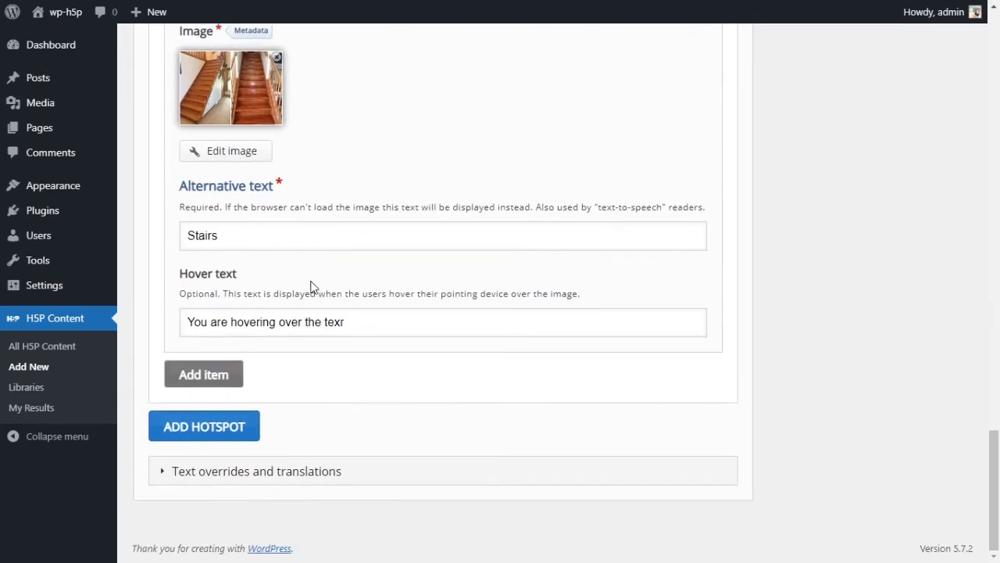
click(225, 440)
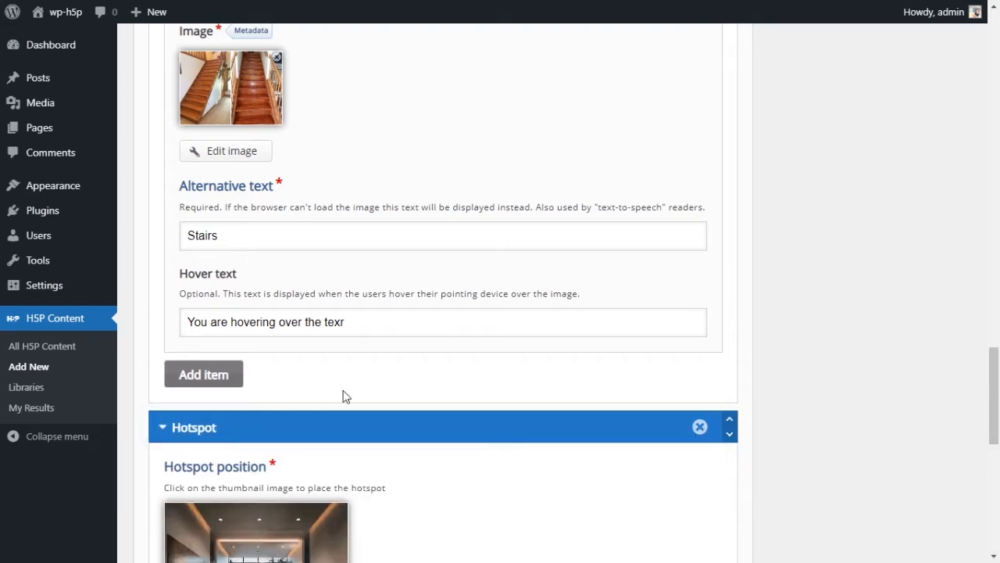
scroll(344, 395, down, 3)
scroll(372, 383, down, 2)
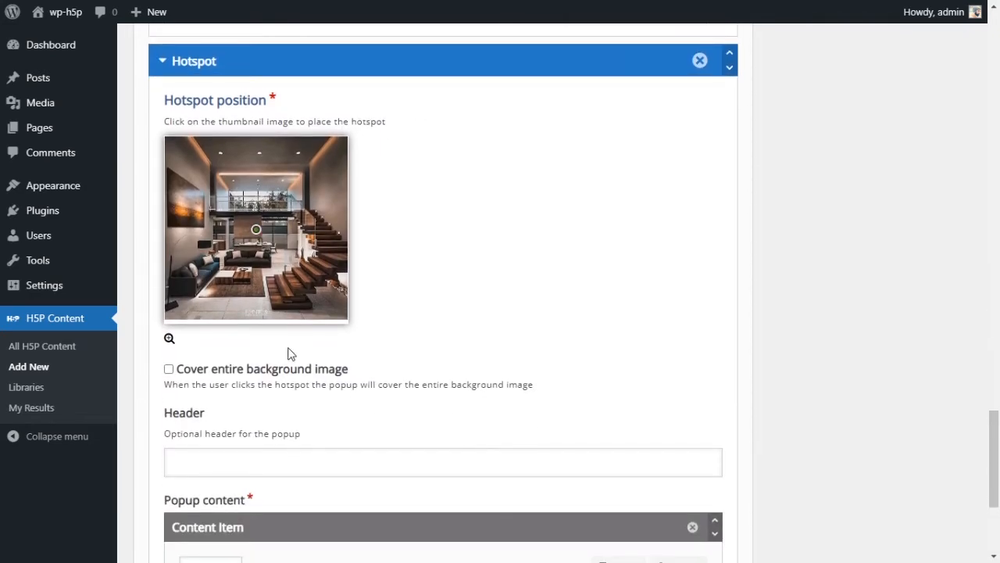
click(169, 339)
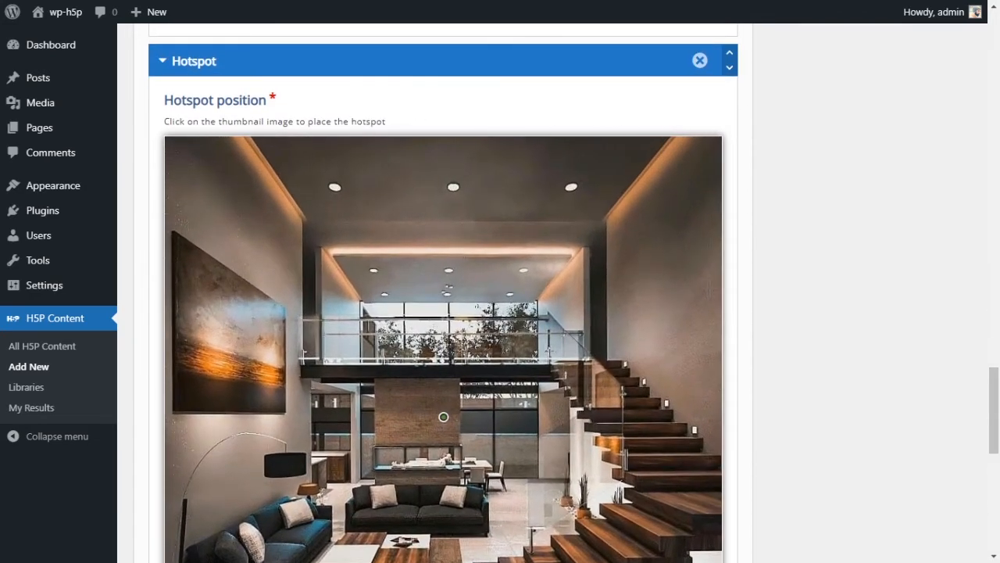
scroll(697, 286, down, 2)
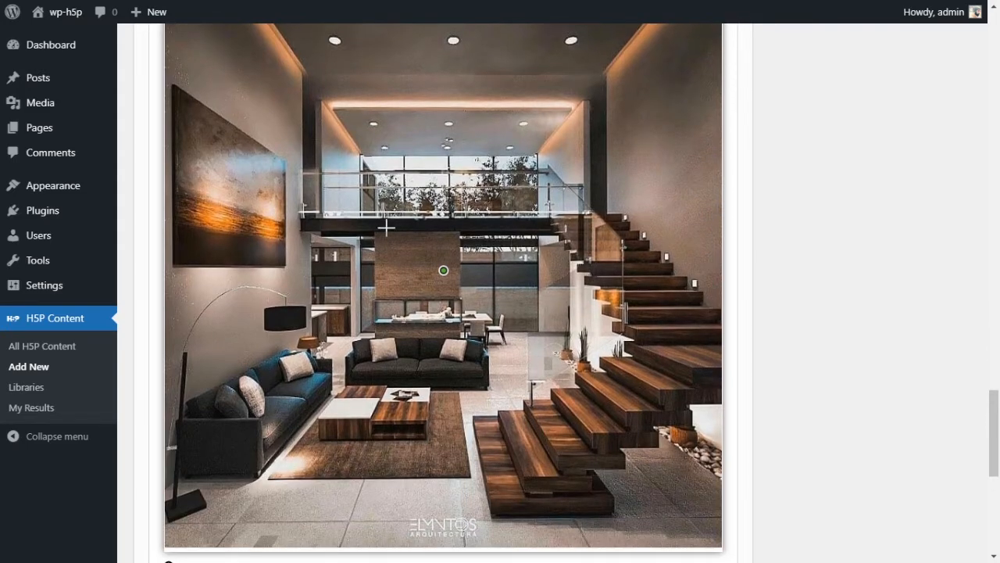
click(279, 395)
- Give the second hotspot's popup the header "Couch" and make it cover the entire background image
scroll(427, 425, down, 3)
click(329, 466)
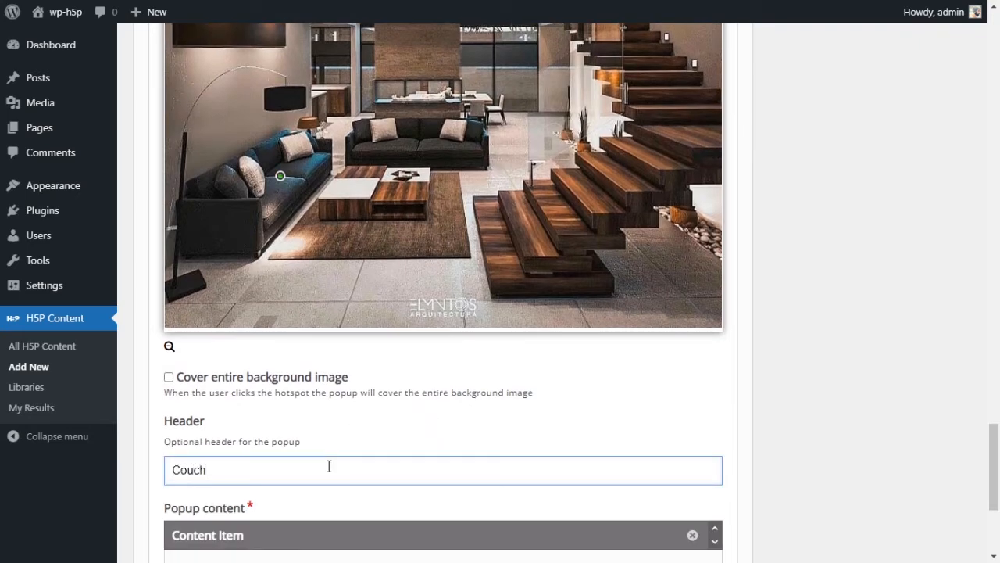
click(170, 379)
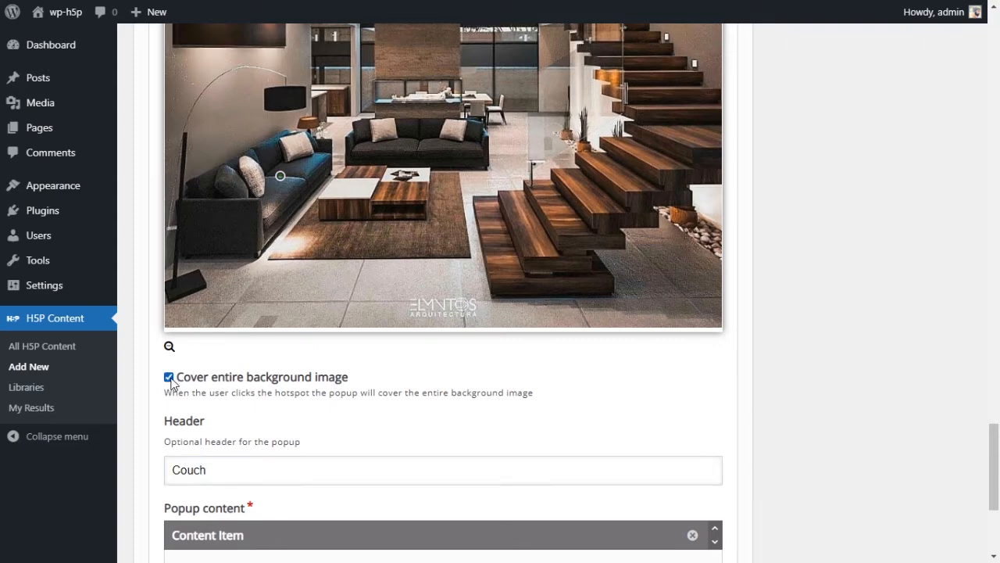
- Set the Couch popup's content item to the Video type
scroll(260, 391, up, 1)
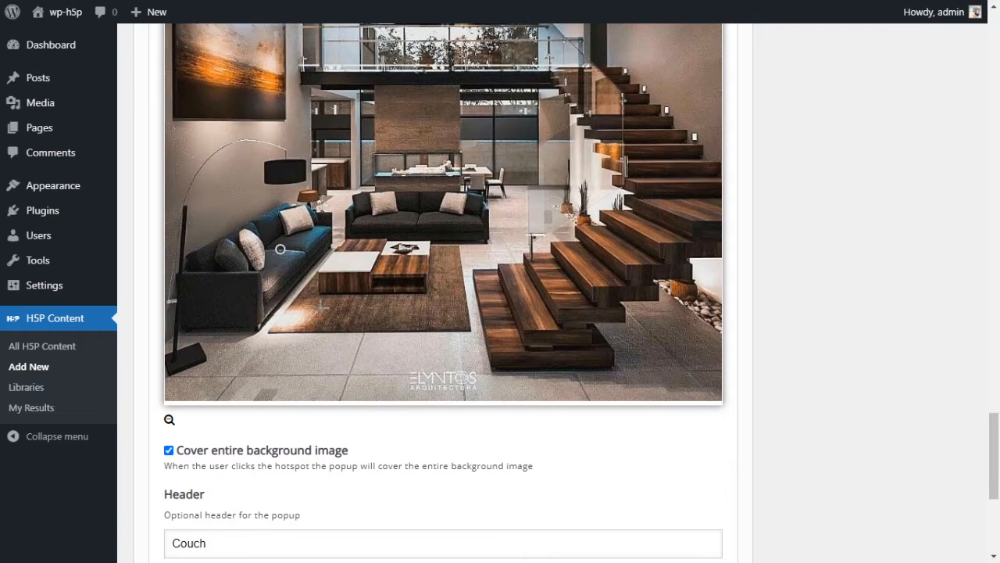
scroll(322, 305, up, 1)
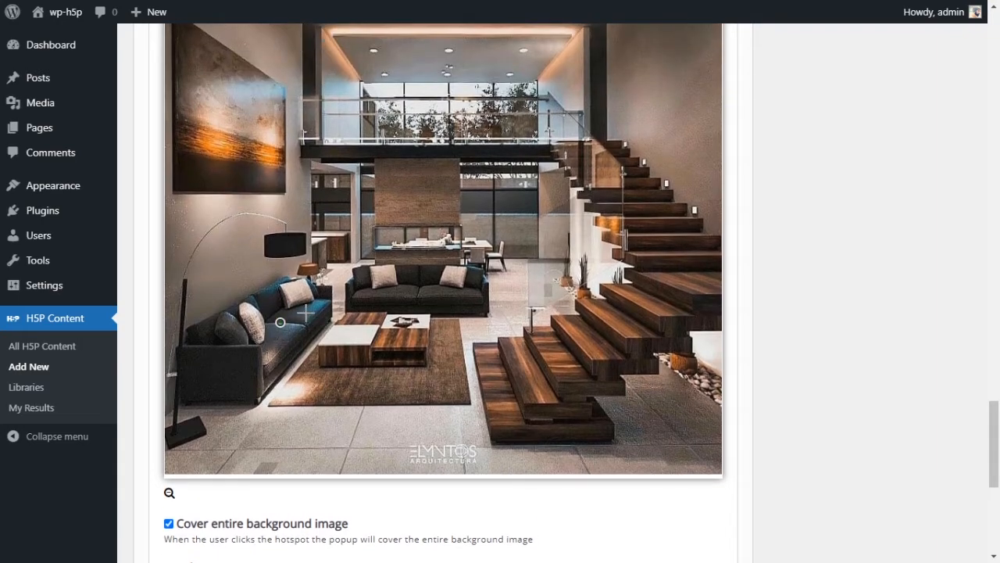
scroll(526, 145, up, 2)
scroll(333, 329, down, 5)
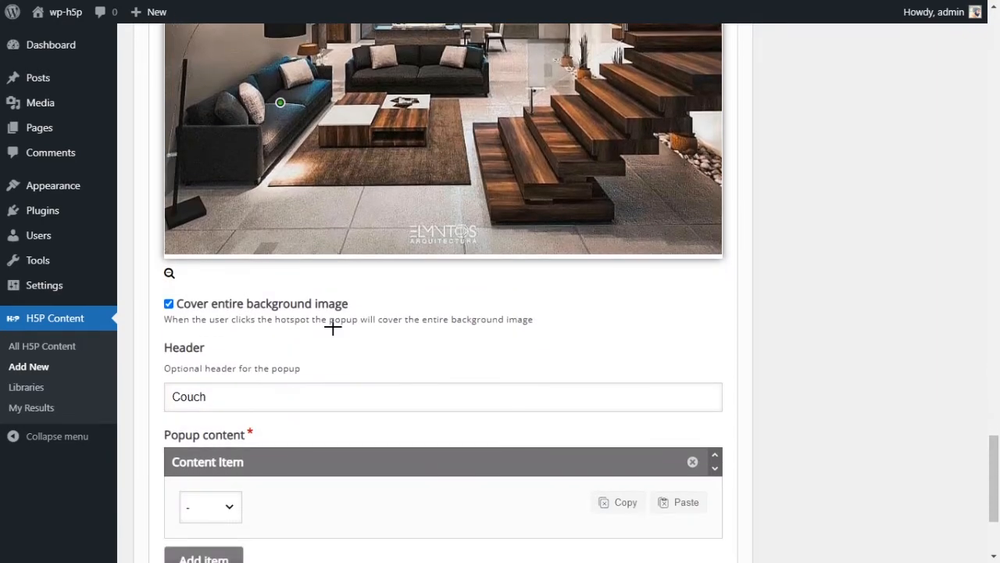
scroll(334, 328, down, 2)
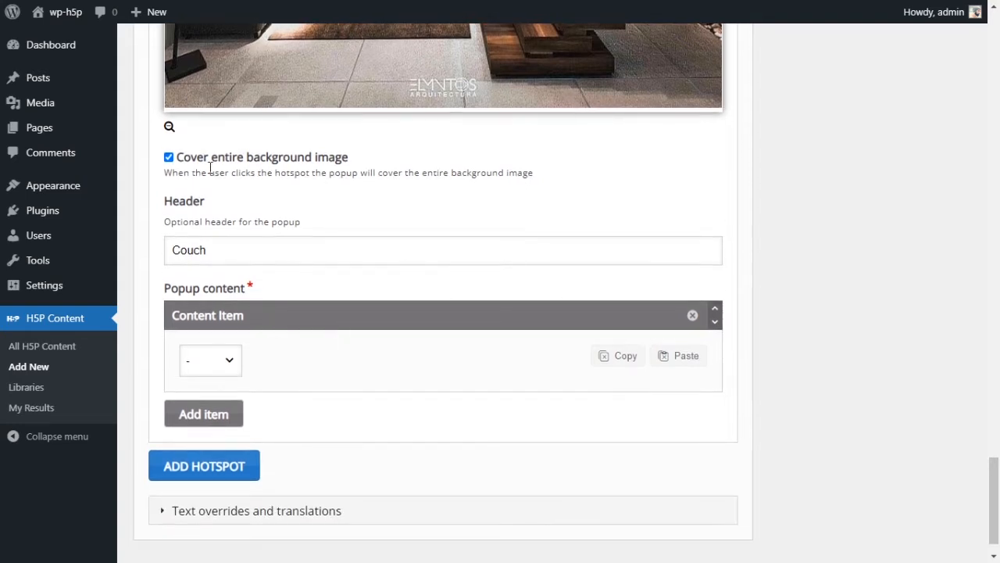
scroll(272, 306, down, 1)
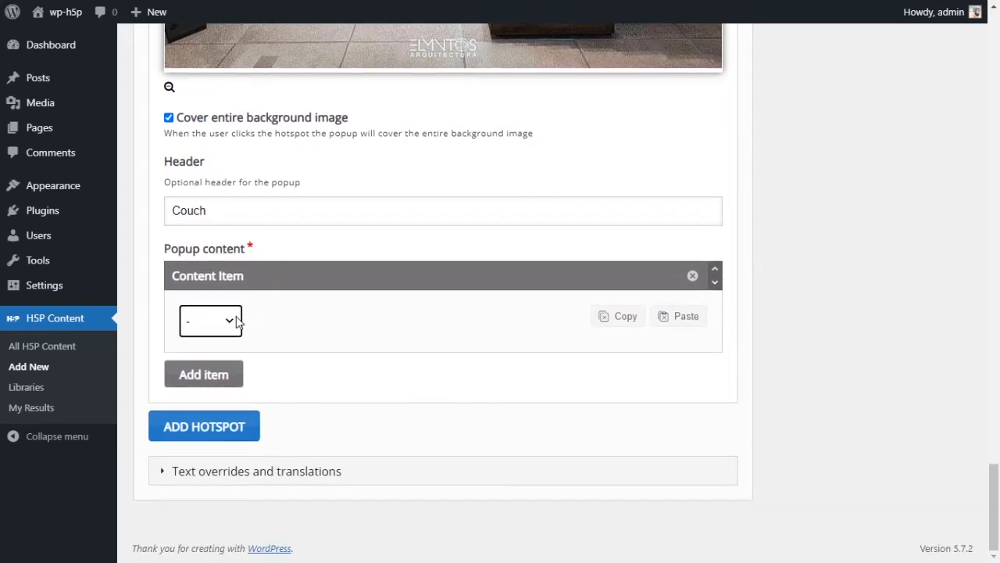
click(228, 382)
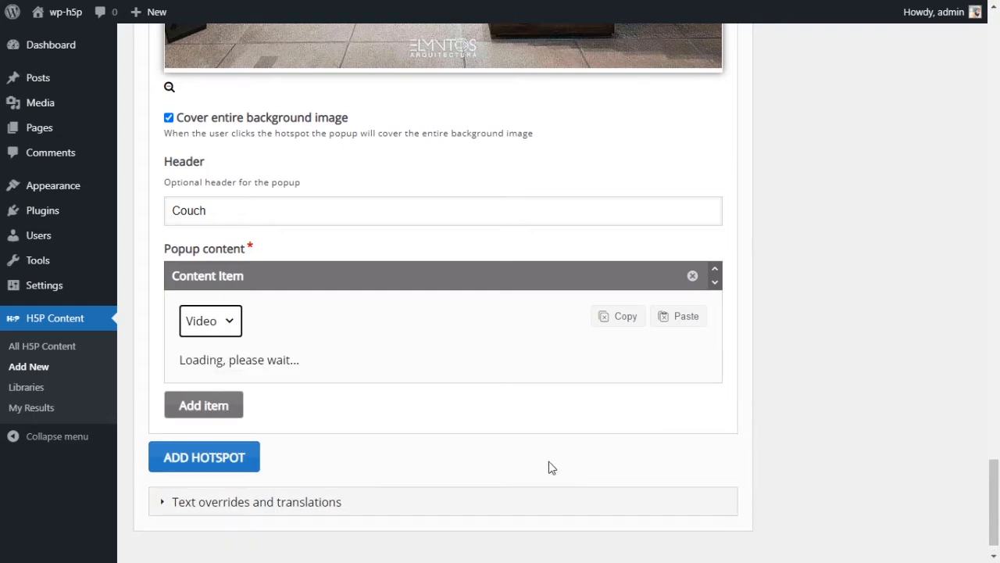
- Replace the video item's default title with "Video about couches"
double_click(409, 412)
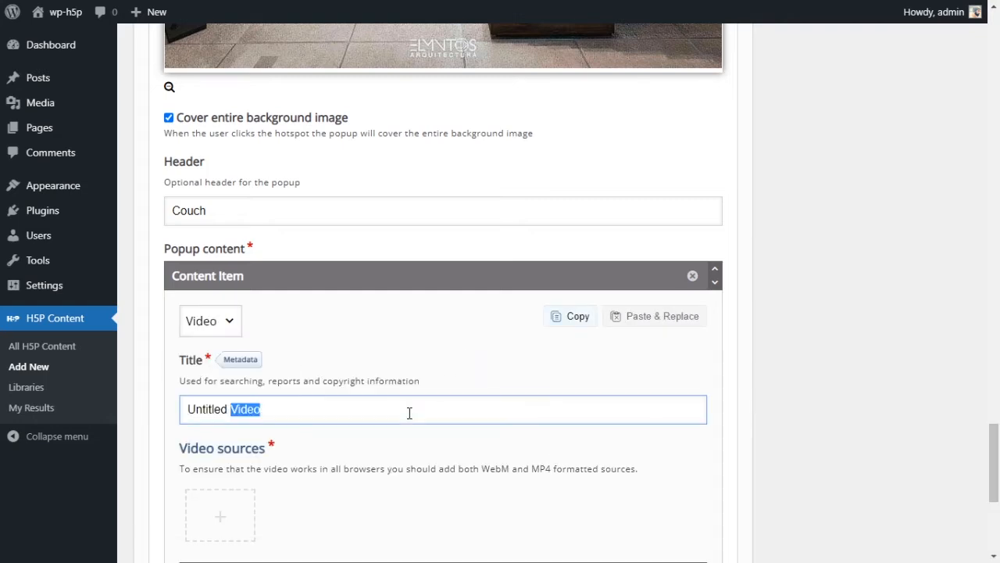
triple_click(408, 412)
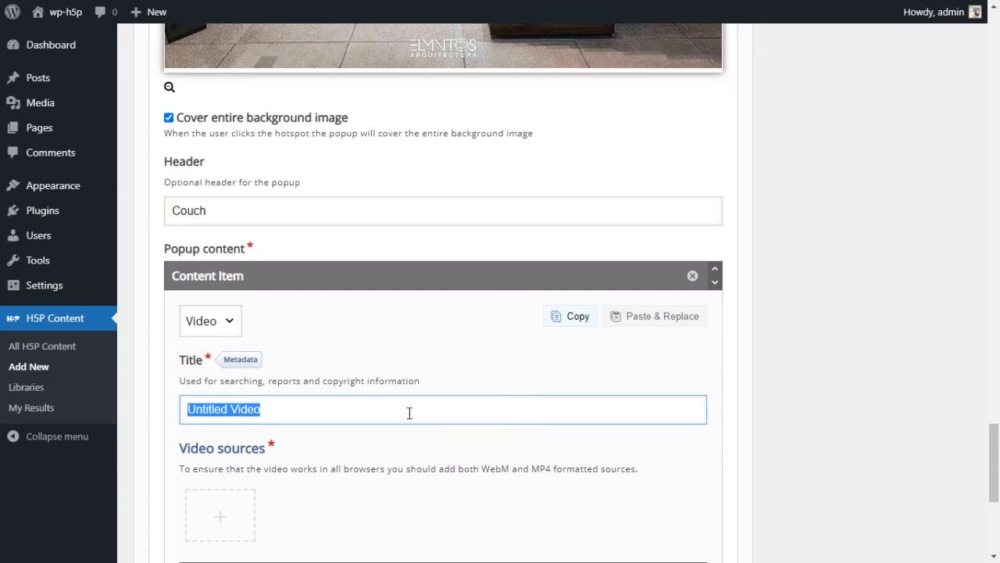
text(Video a)
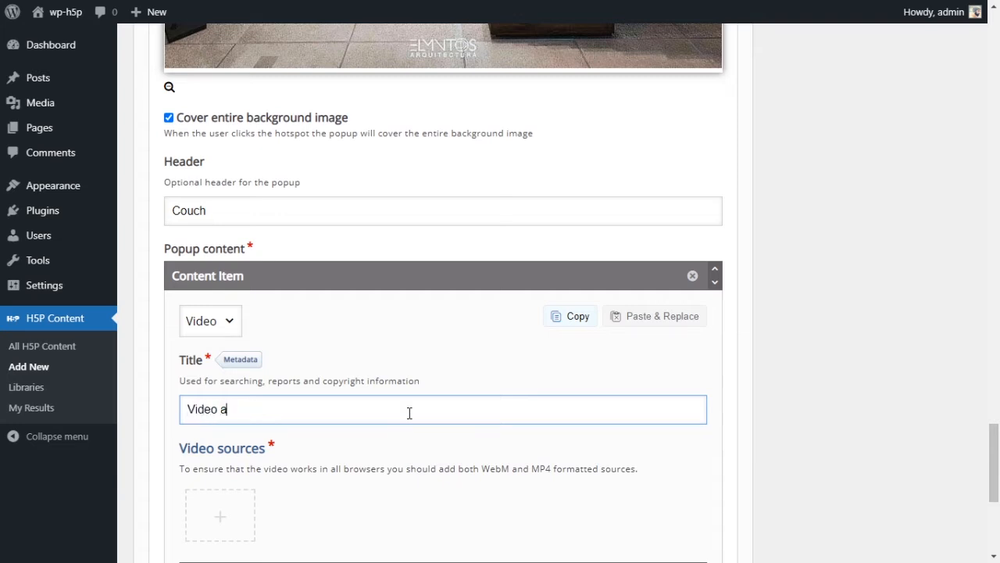
text(out)
key(BackSpace)
key(BackSpace)
key(BackSpace)
text(bout couches)
scroll(386, 417, down, 3)
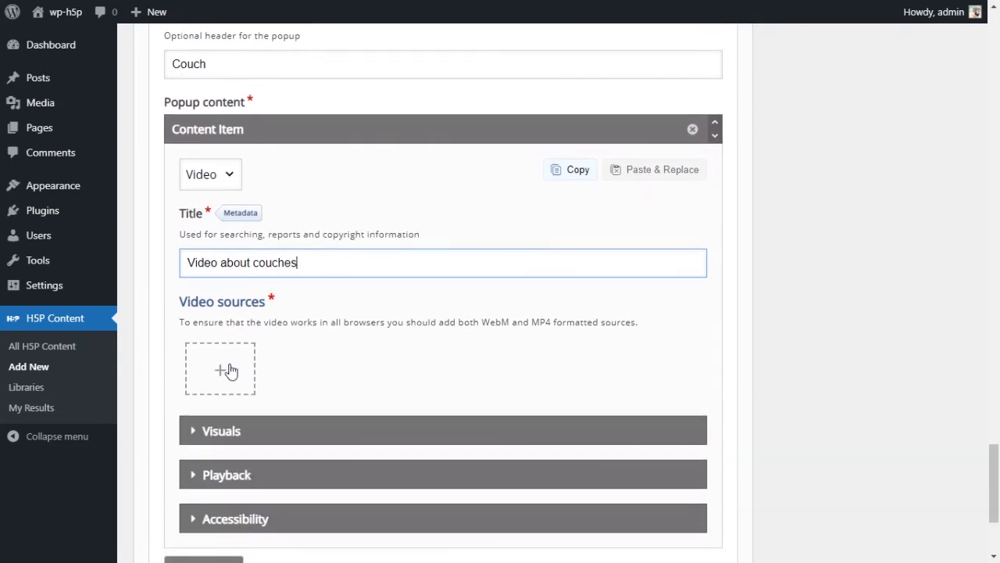
click(226, 367)
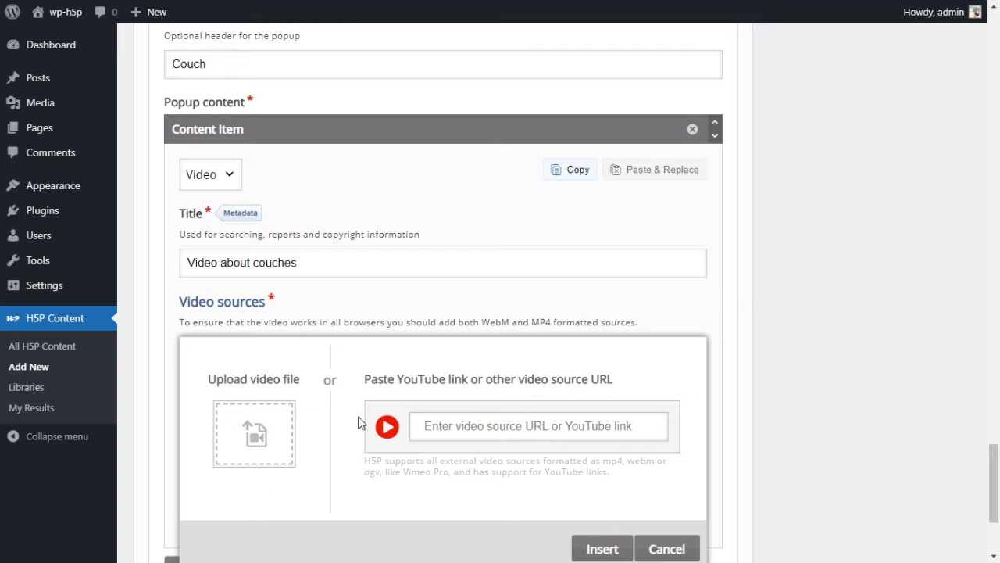
click(518, 436)
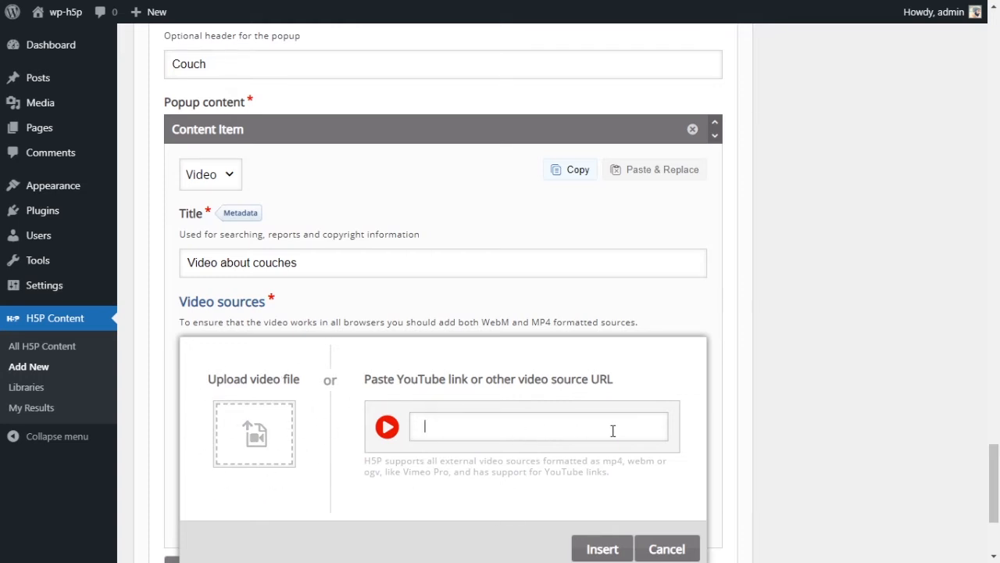
key(alt+Tab)
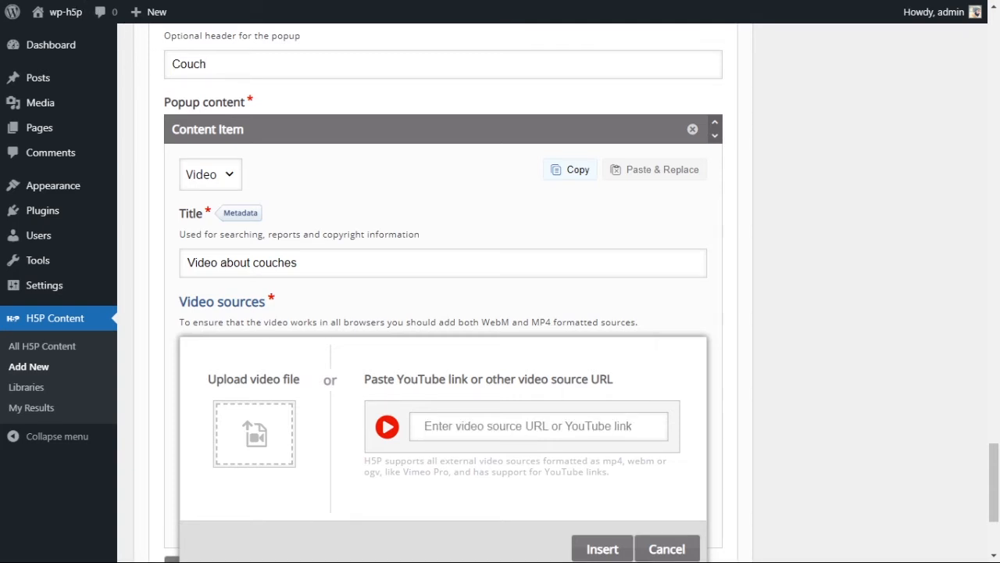
key(alt+Tab)
text(https://www.youtube.com/watch?v=yglv893iIQ8)
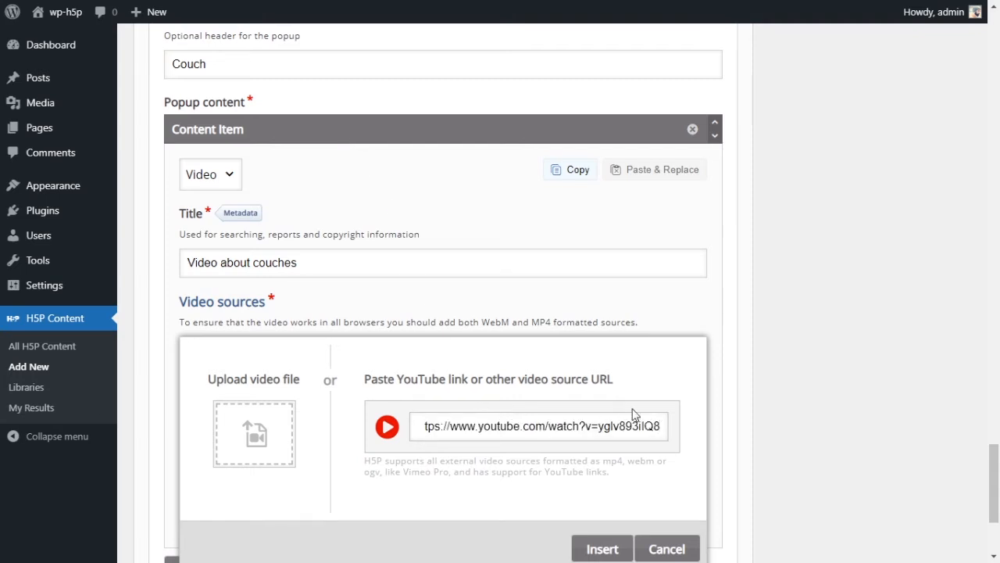
scroll(649, 411, down, 1)
click(596, 484)
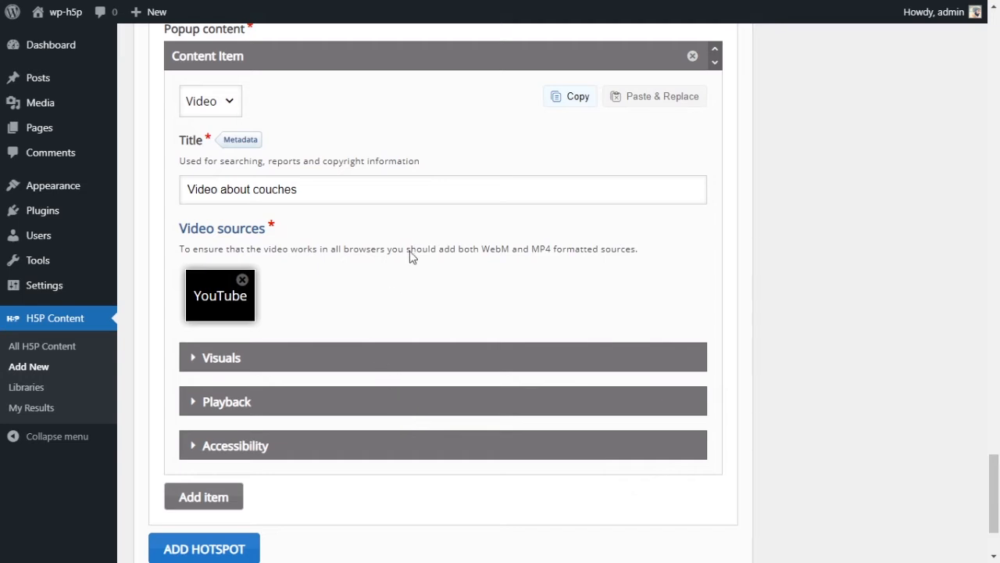
- Examine the couch video's Visuals settings, including the poster image, player fit and player controls options
scroll(274, 269, down, 1)
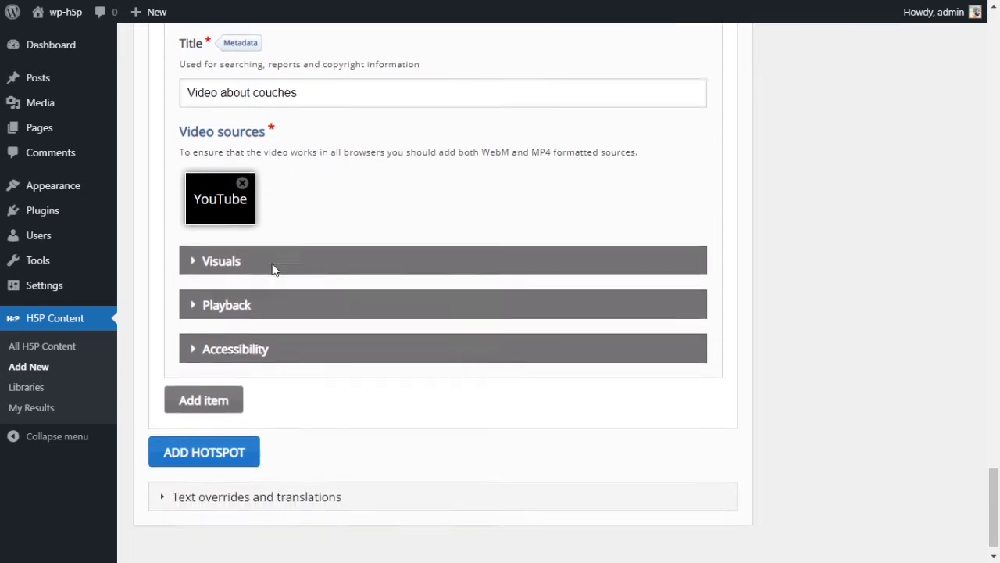
scroll(272, 269, down, 1)
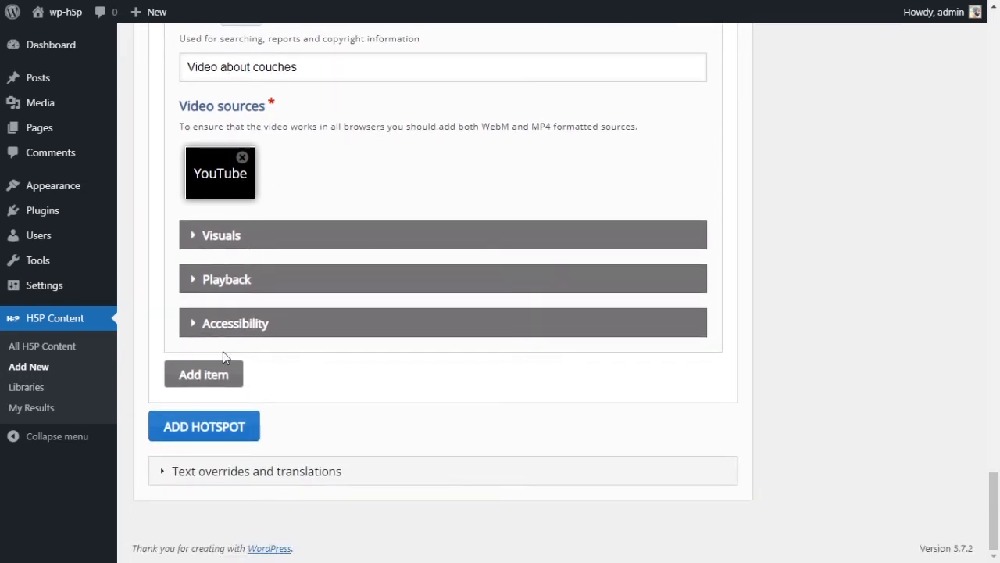
click(232, 248)
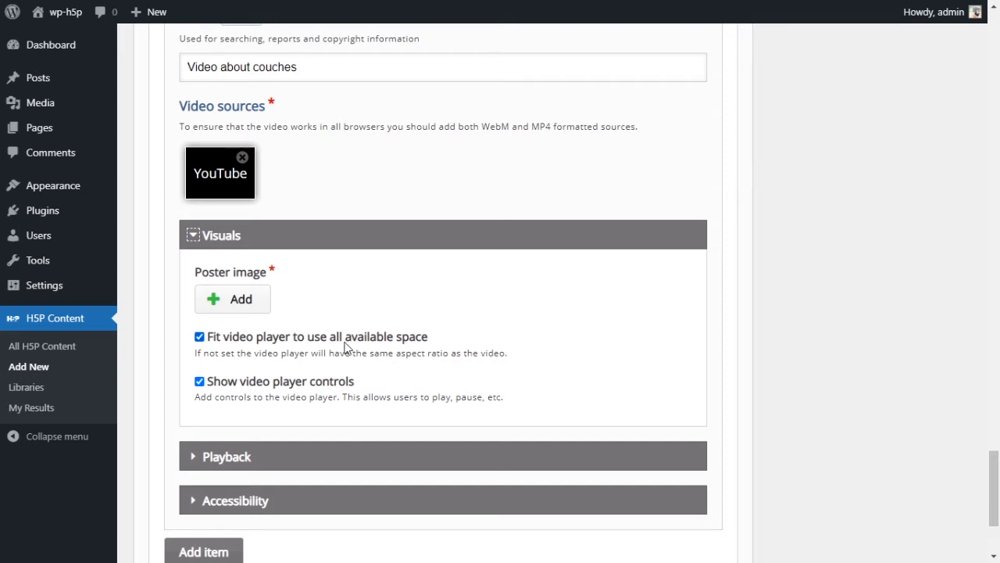
scroll(371, 336, up, 6)
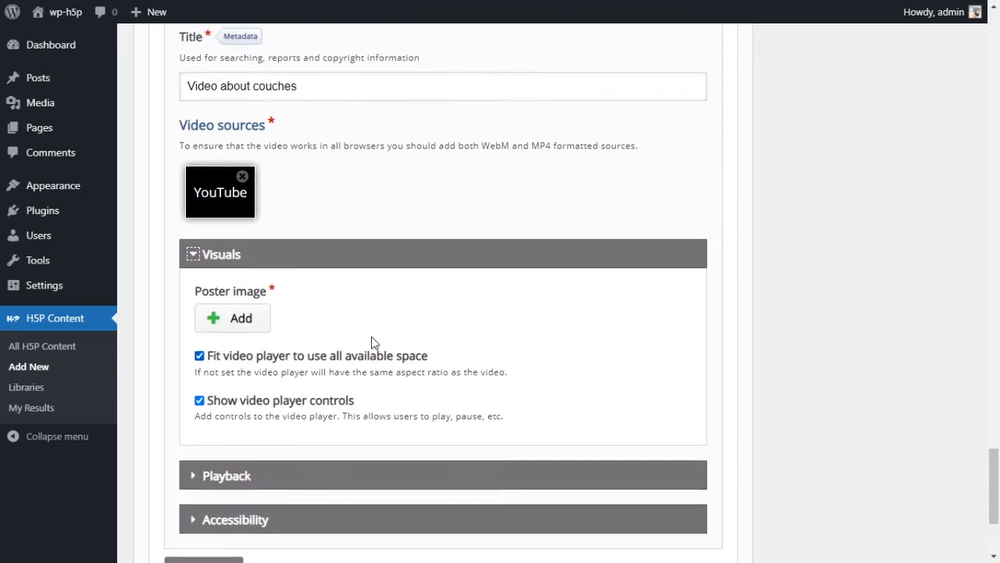
scroll(329, 313, down, 2)
scroll(329, 313, down, 3)
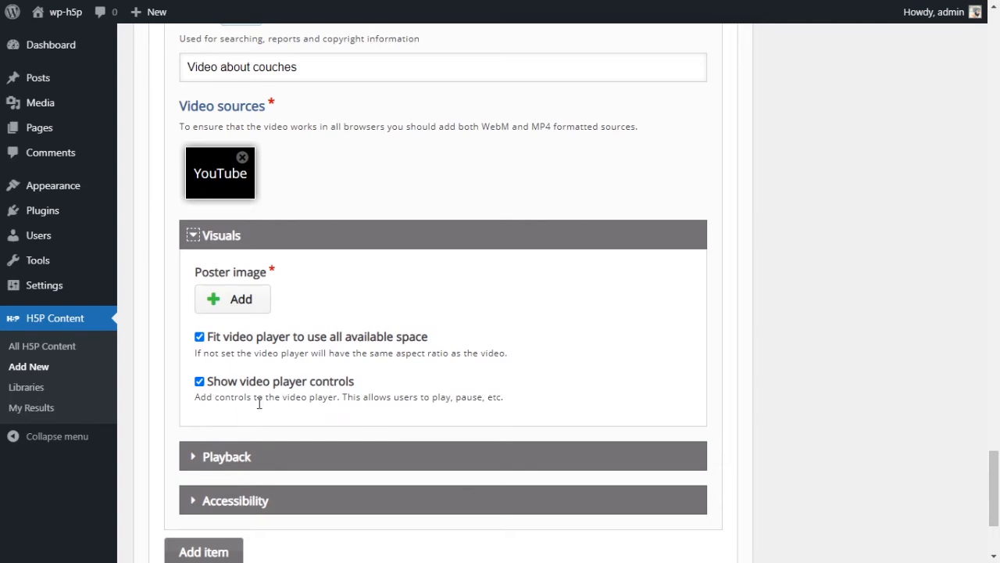
drag(196, 397, 506, 398)
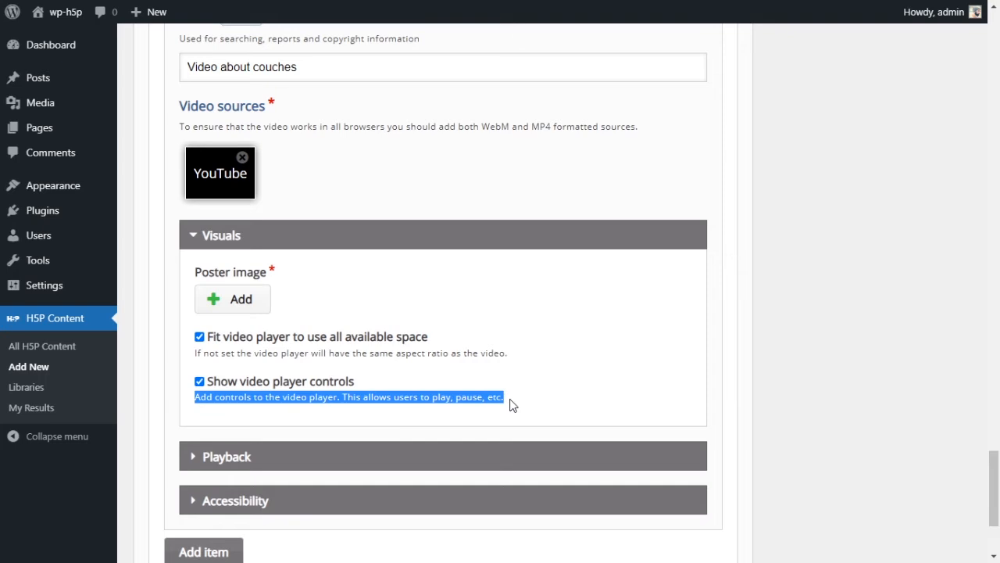
click(486, 399)
scroll(456, 399, down, 2)
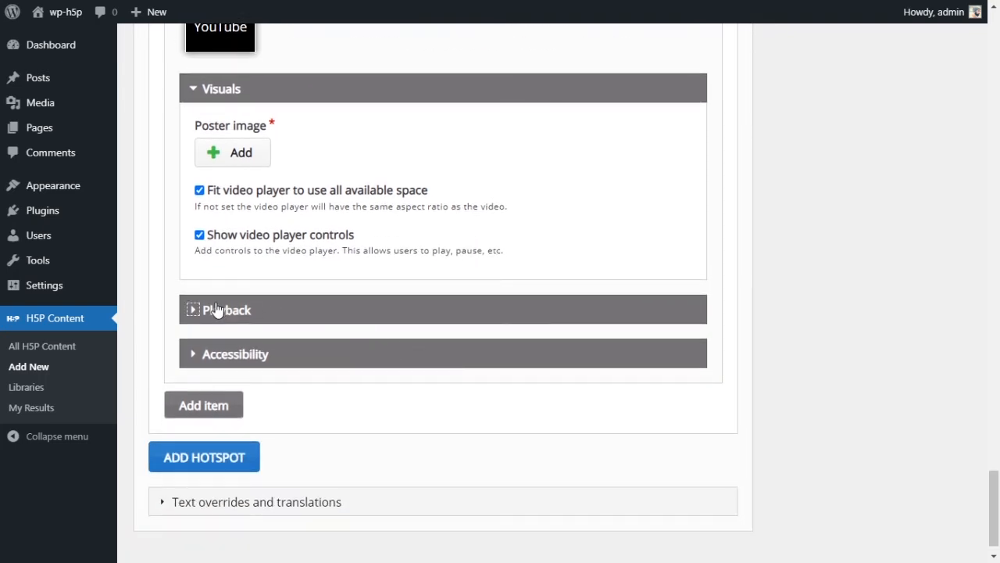
- Examine the couch video's Playback and Accessibility settings, collapsing each section after viewing it
click(193, 311)
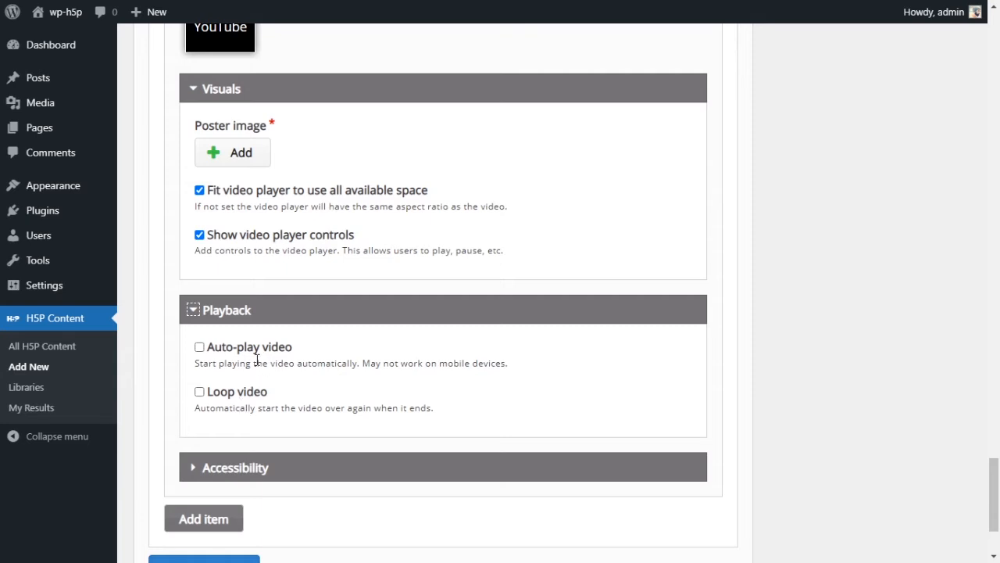
click(194, 309)
click(219, 356)
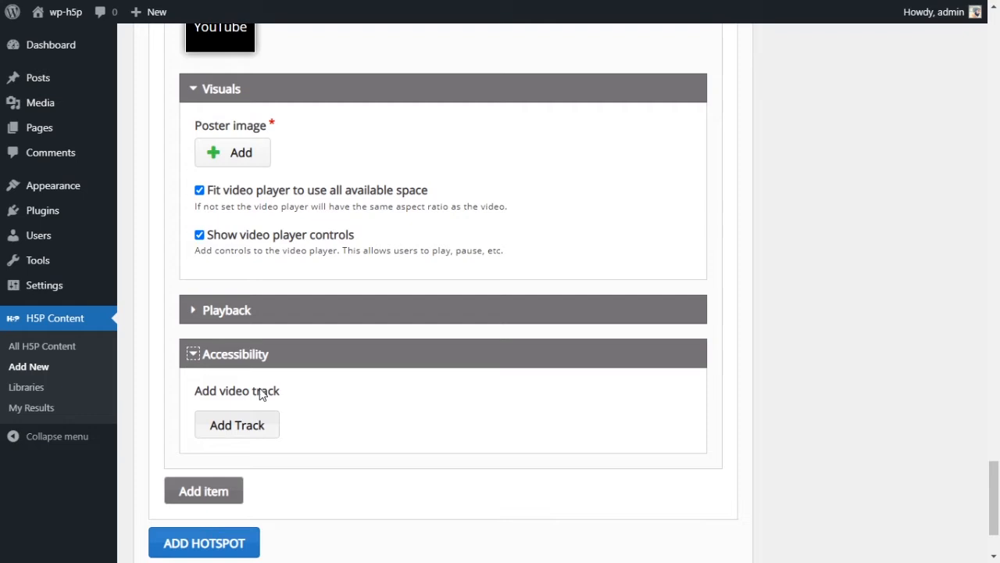
click(194, 361)
scroll(491, 370, up, 2)
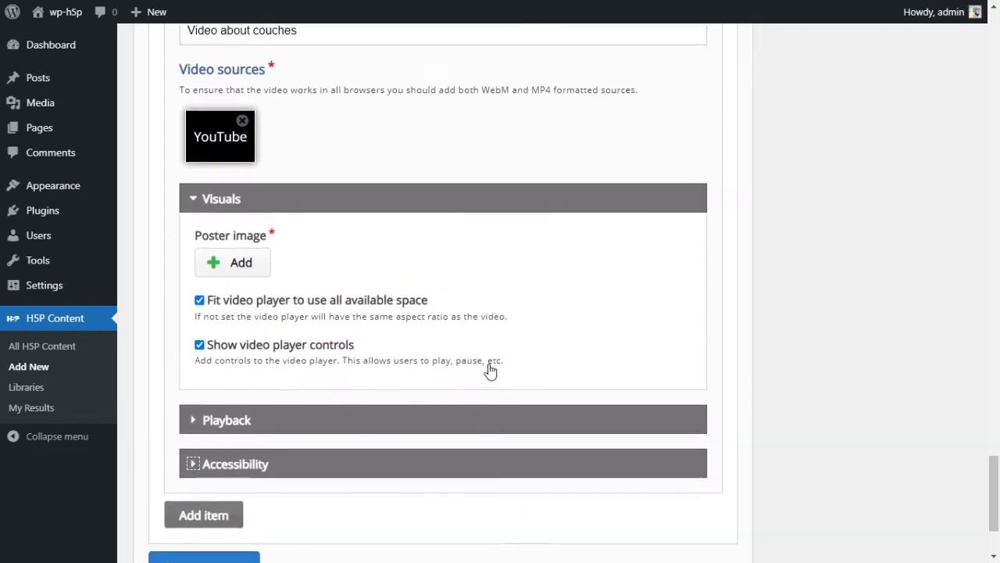
- Review the Couch hotspot's settings, from its position image and header down to the video options
scroll(720, 358, down, 1)
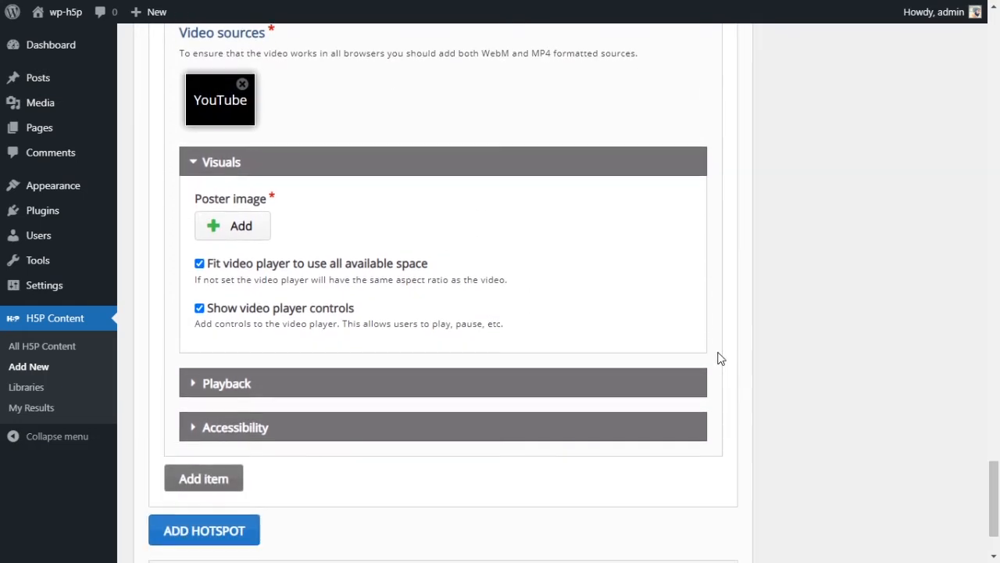
scroll(719, 358, up, 3)
scroll(719, 358, down, 1)
scroll(719, 359, down, 4)
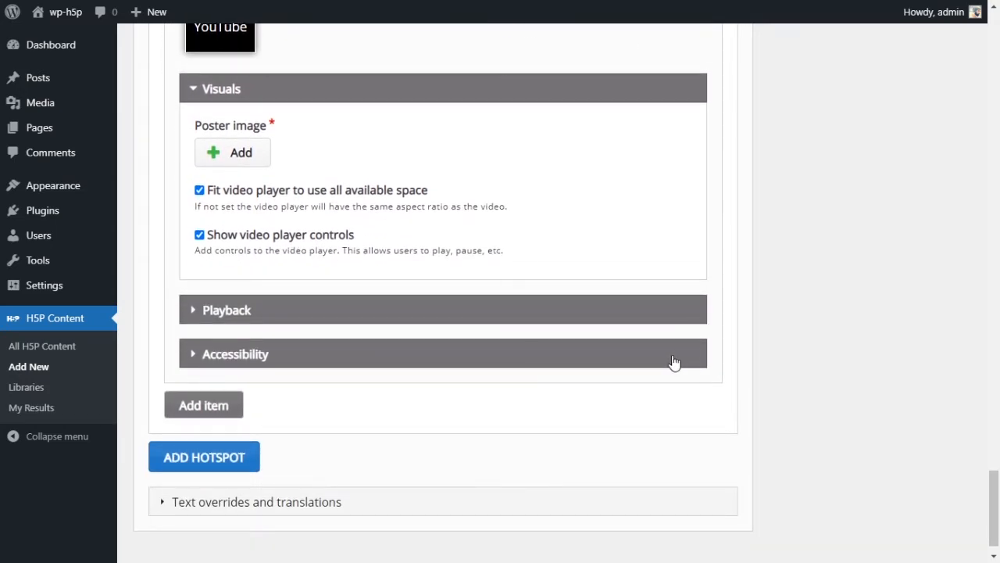
scroll(674, 364, up, 4)
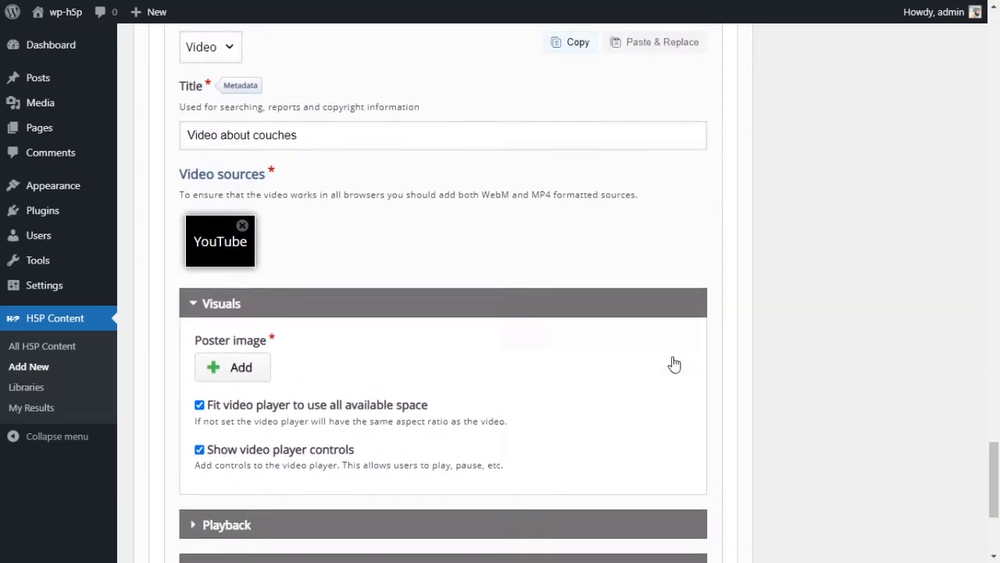
scroll(543, 190, up, 3)
scroll(537, 191, up, 3)
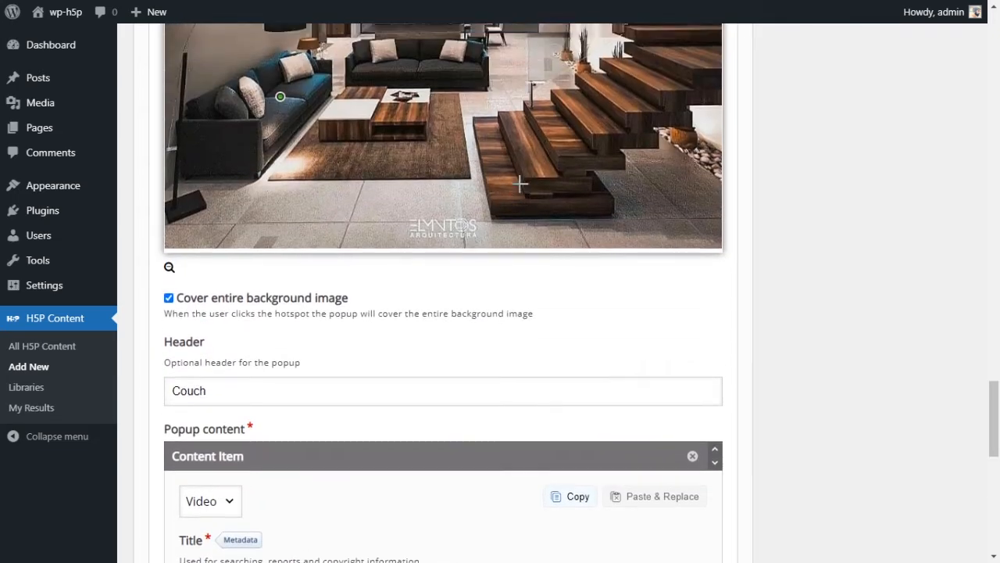
scroll(283, 227, down, 8)
scroll(315, 298, down, 2)
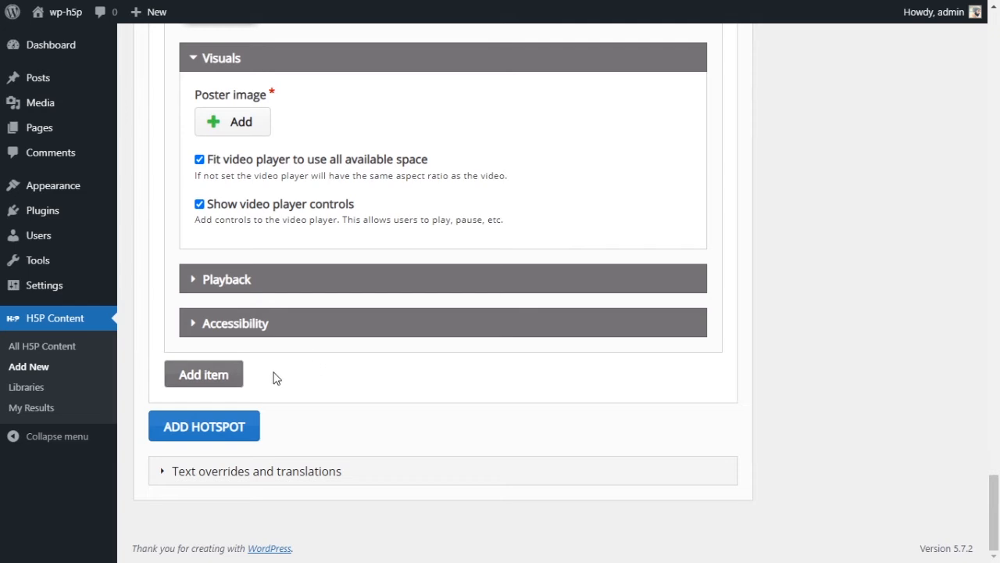
- Add a third hotspot and enlarge its position image
click(213, 434)
scroll(511, 425, down, 3)
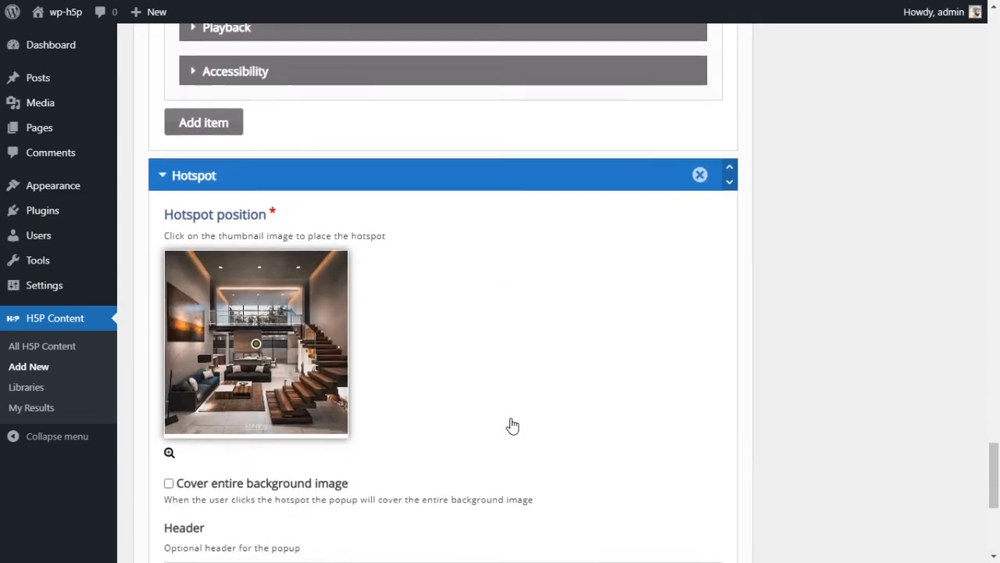
click(256, 303)
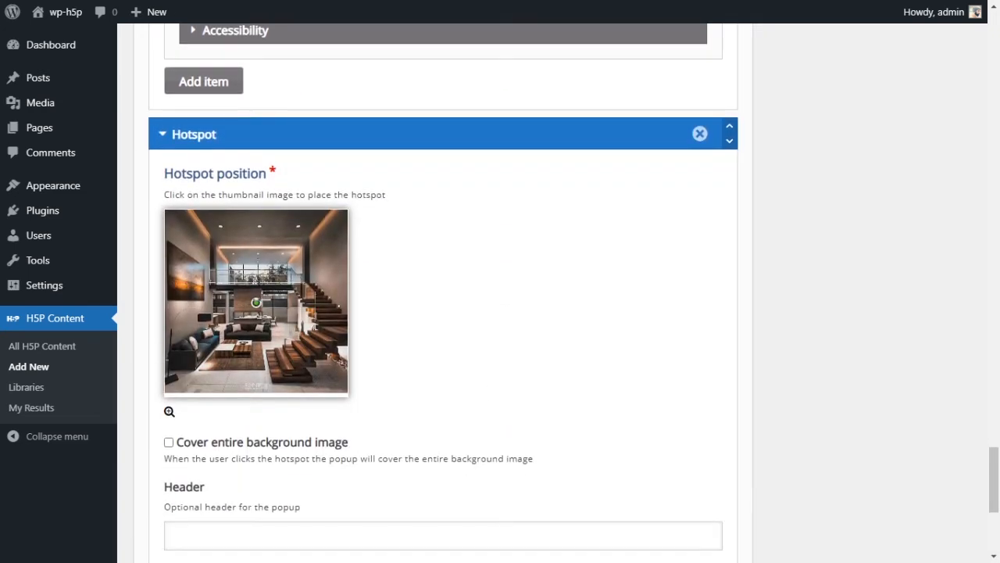
click(169, 412)
scroll(526, 307, down, 3)
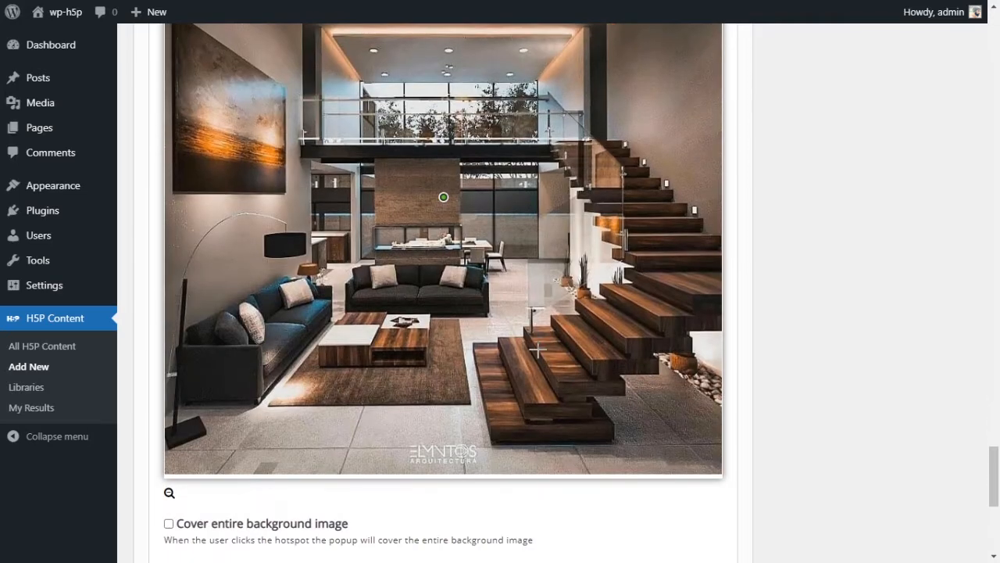
scroll(547, 351, up, 1)
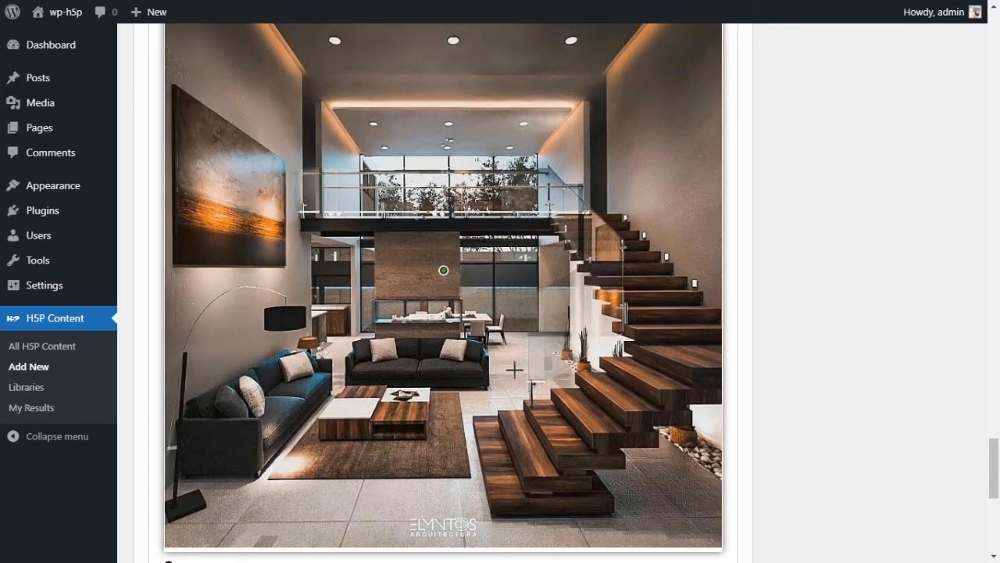
- Try several positions for the third hotspot and place it on the painting on the living room wall
click(591, 398)
click(285, 394)
click(242, 200)
click(413, 259)
click(237, 192)
scroll(582, 305, down, 5)
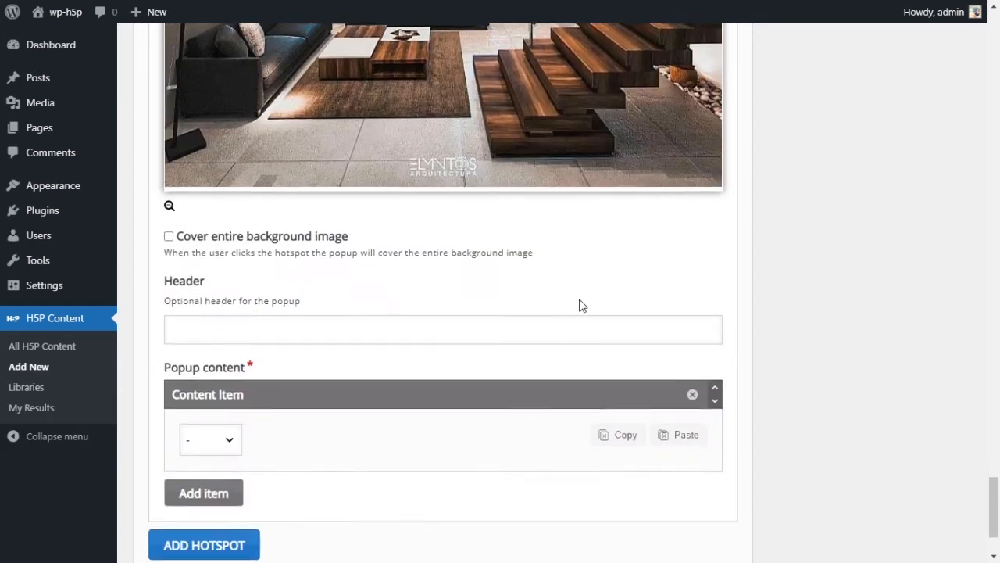
scroll(579, 301, up, 5)
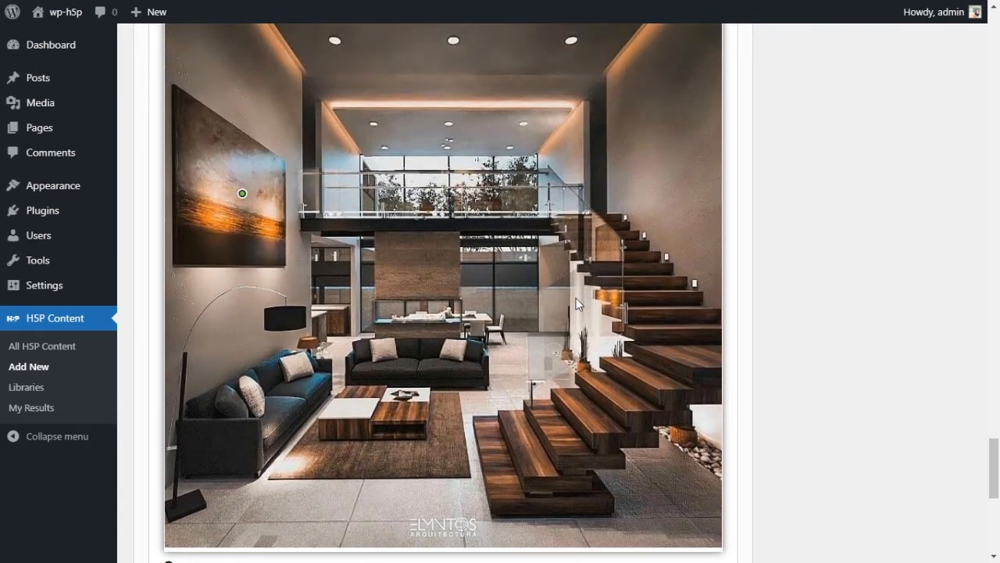
- Give the third hotspot's popup the header "Painting"
scroll(395, 297, down, 2)
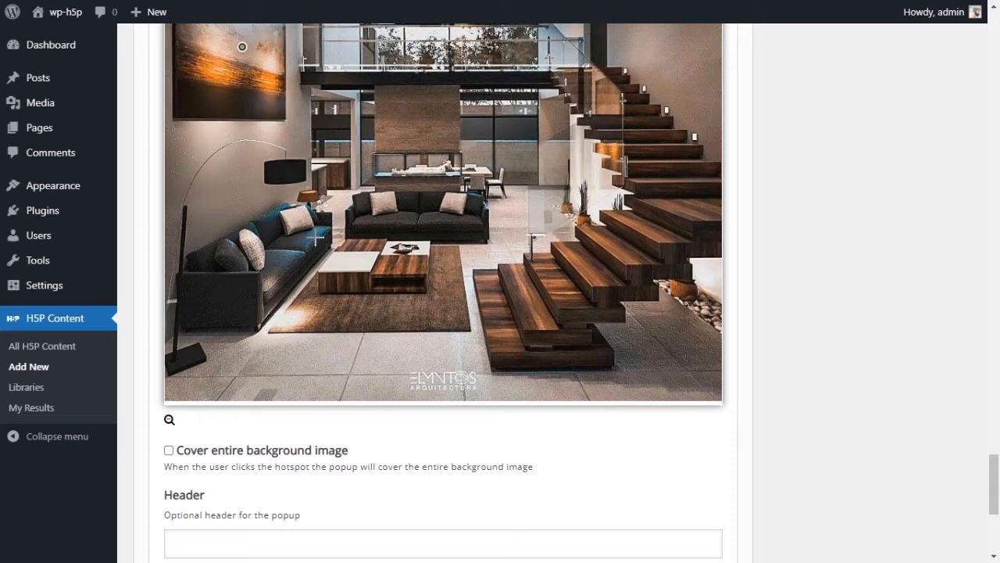
scroll(277, 301, down, 2)
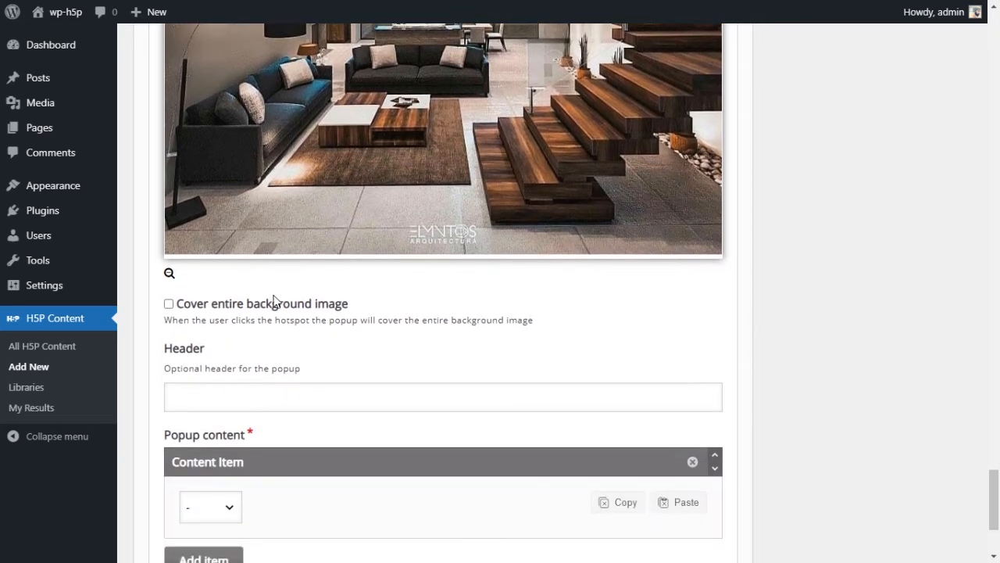
drag(182, 309, 353, 304)
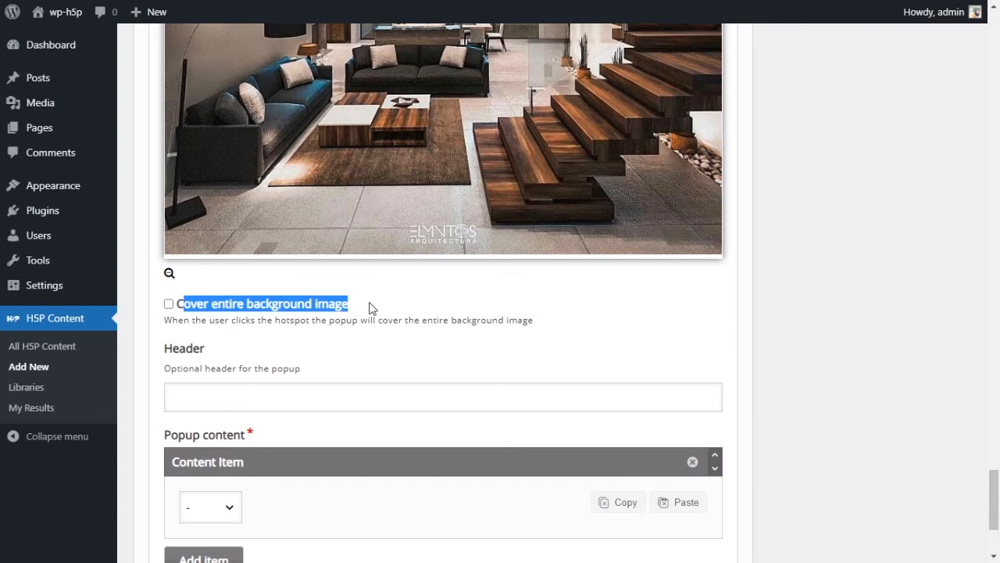
click(347, 370)
click(373, 400)
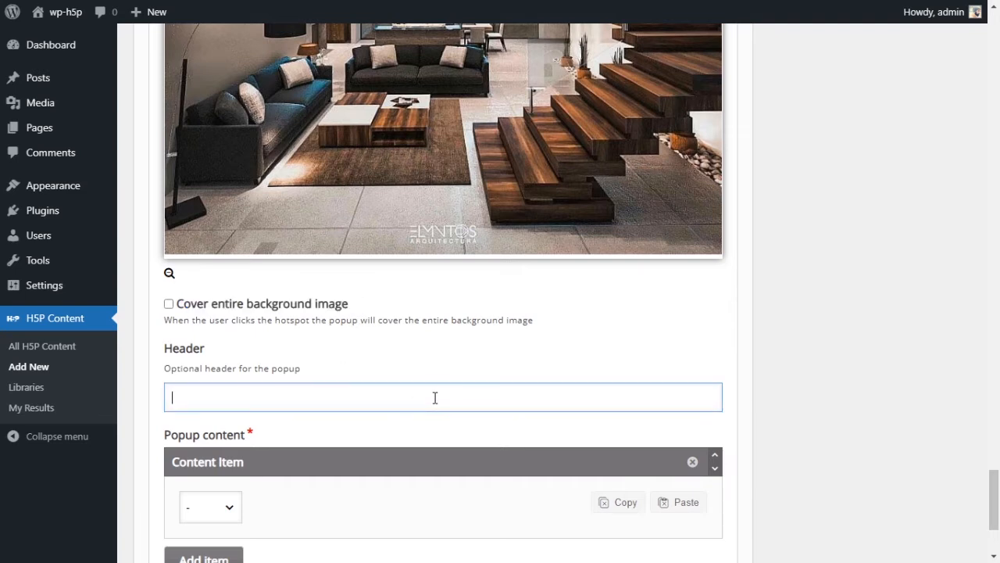
text(Painting)
- Set the Painting popup's content item to Text and enter "This is a painting, people hang it to make their homes look nicer."
scroll(436, 395, down, 3)
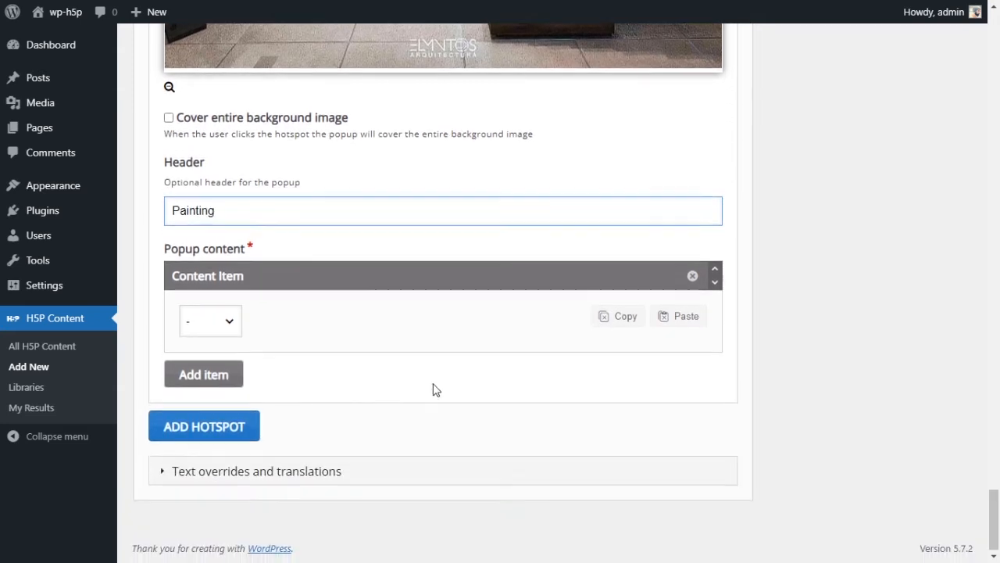
click(233, 323)
click(219, 362)
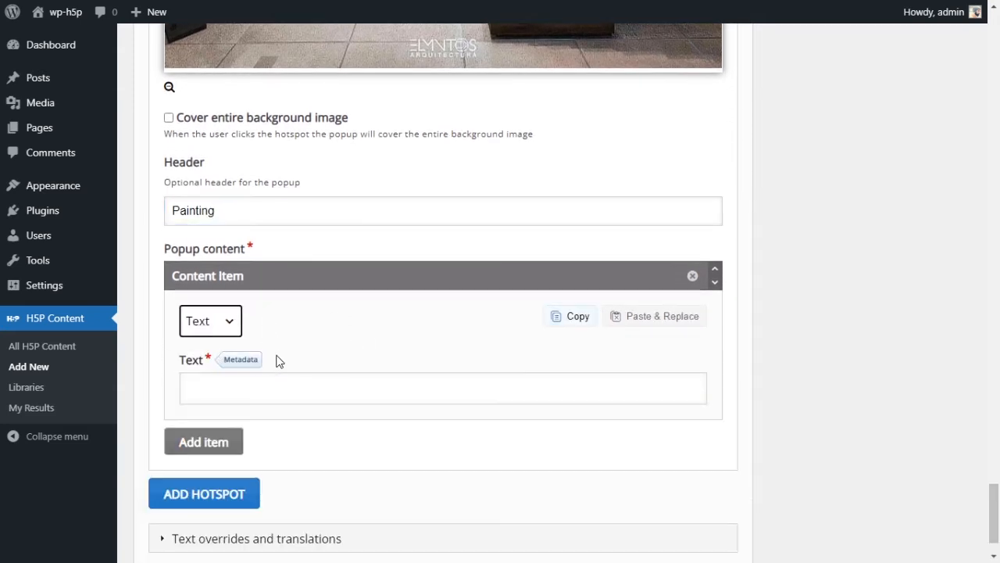
click(414, 379)
text(This)
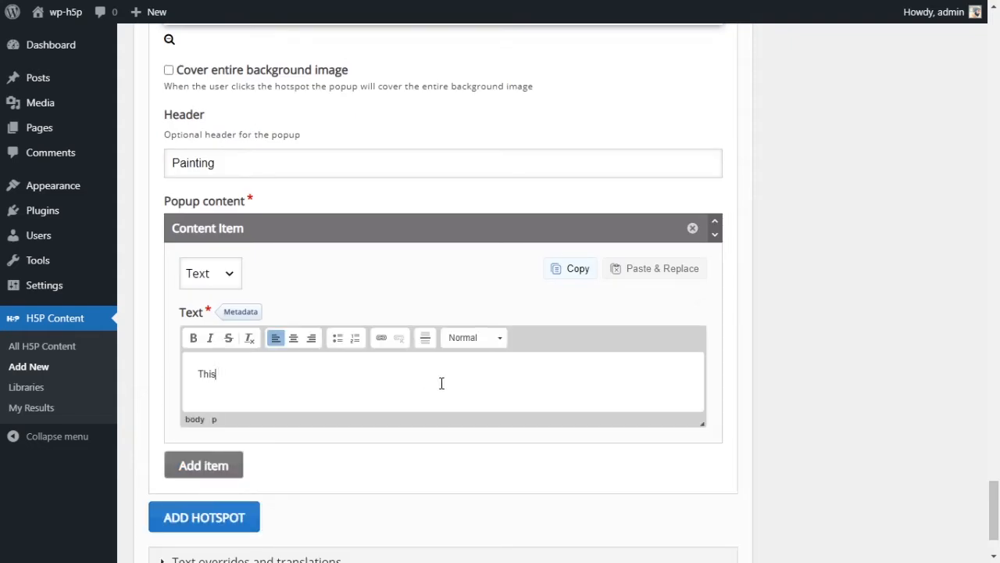
text( is a painting)
text(, ppeop)
text(ople hang )
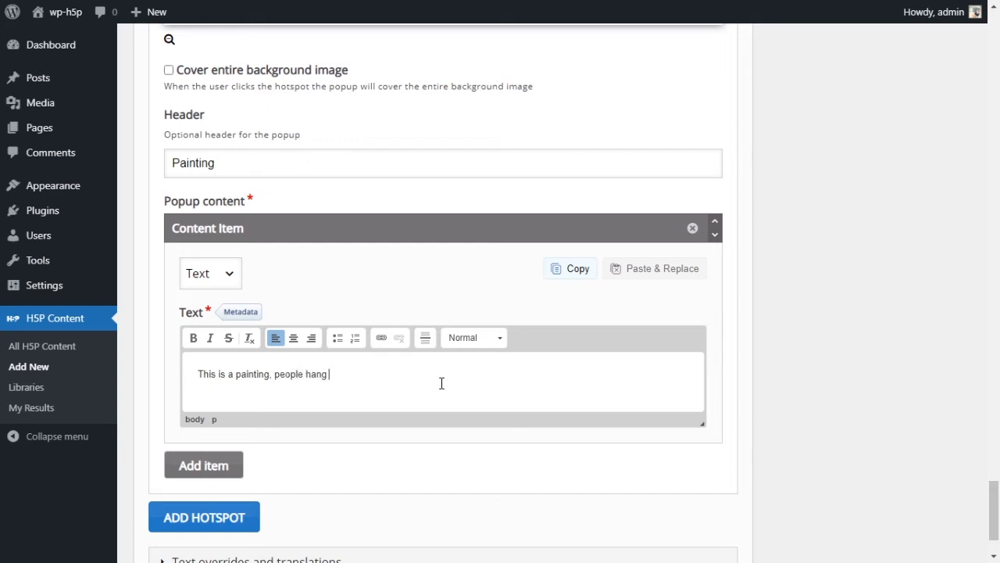
text(it to make their homes look nicer.)
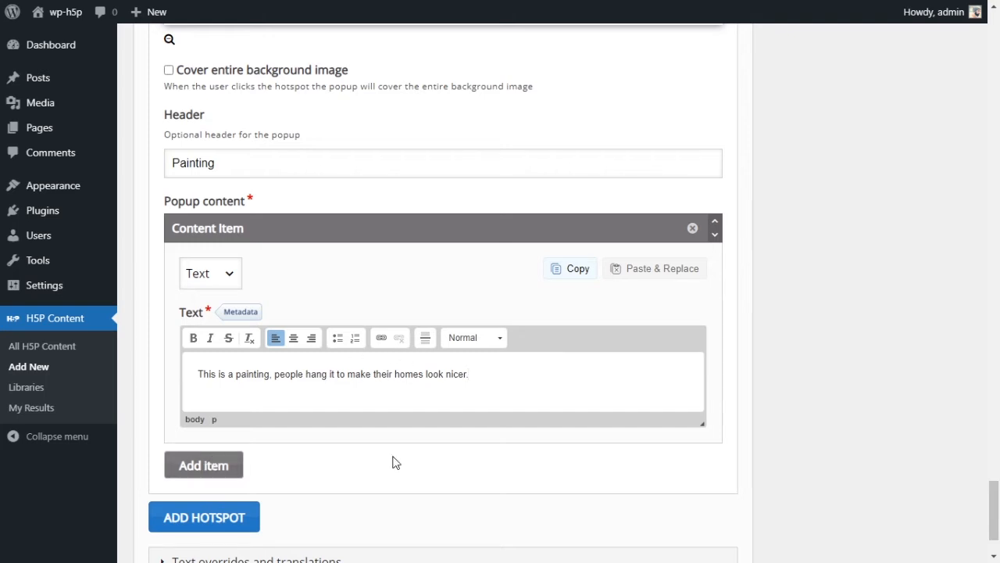
- Add a second content item to the Painting popup and set its type to Video
click(203, 467)
scroll(441, 437, down, 2)
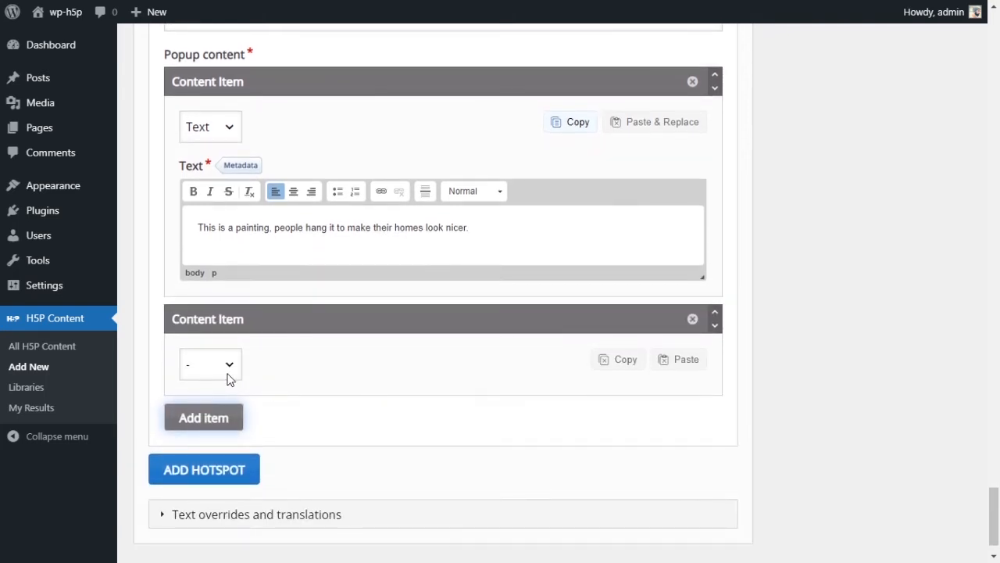
click(226, 374)
click(222, 426)
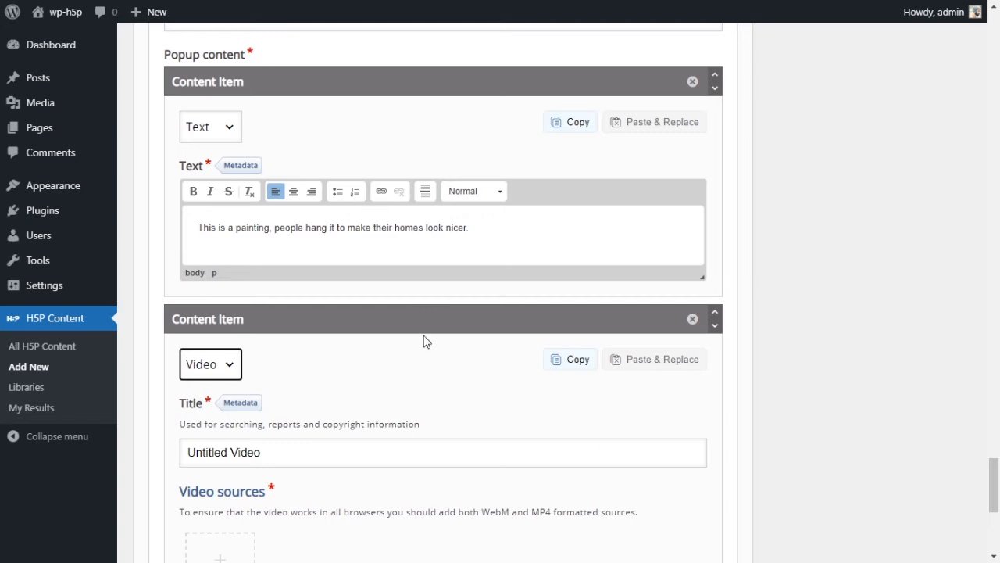
click(572, 315)
- Title the Painting popup's video item "Painting Video"
scroll(364, 398, down, 2)
triple_click(318, 307)
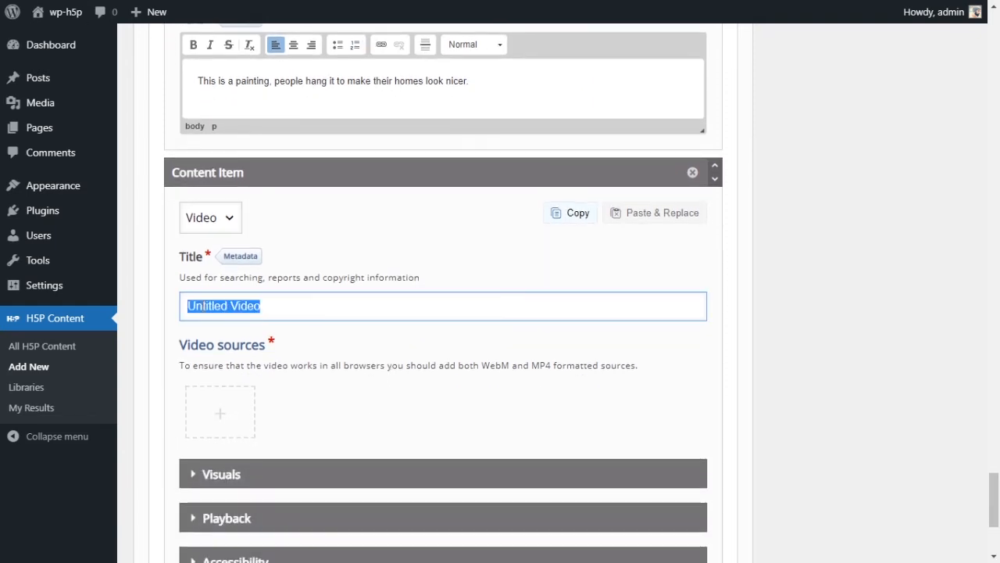
double_click(204, 305)
text(ainting)
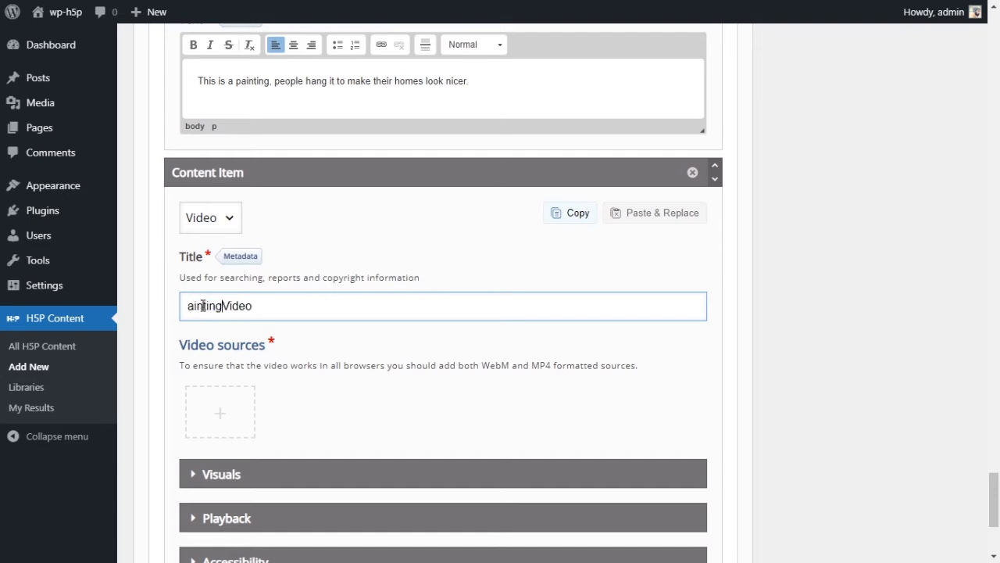
click(189, 305)
text(P)
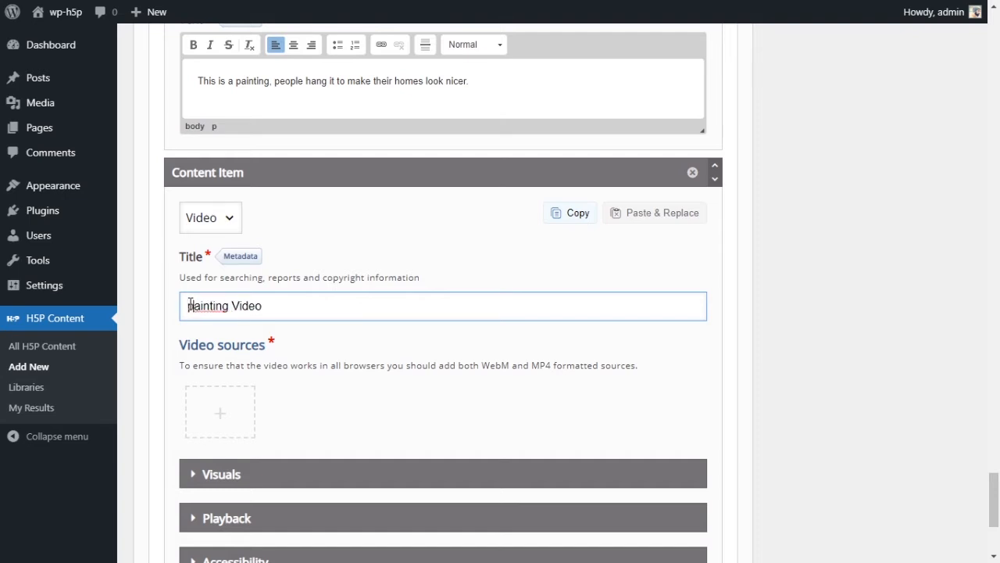
key(BackSpace)
text(P)
- Insert the copied YouTube link as the video source of the Painting Video item
scroll(279, 262, down, 2)
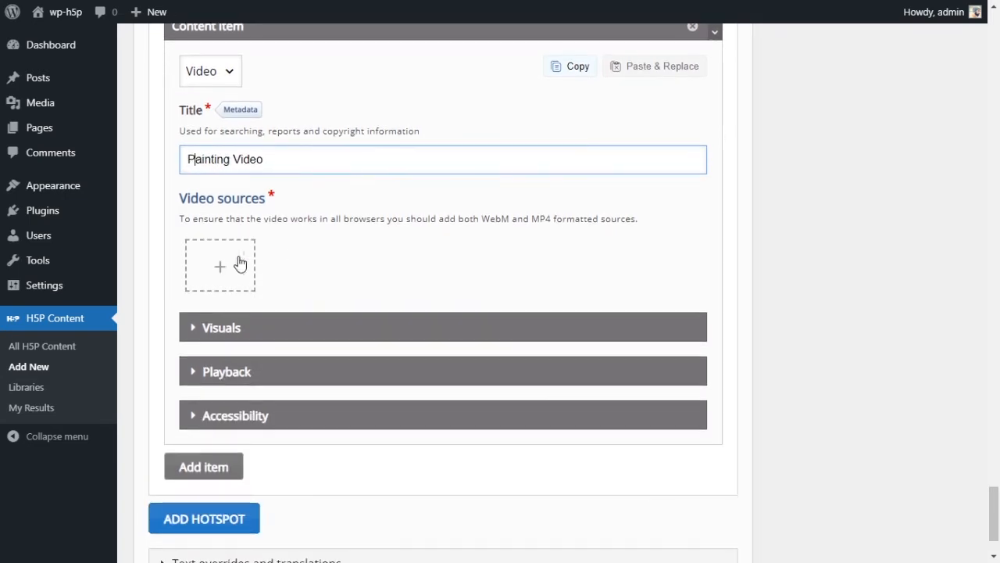
click(237, 264)
click(461, 320)
key(ctrl+v)
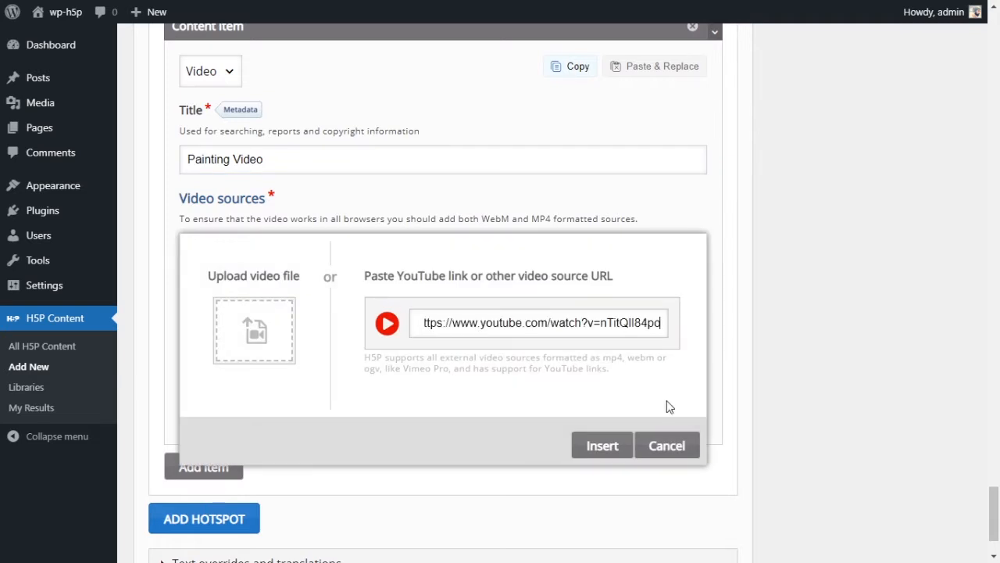
click(613, 453)
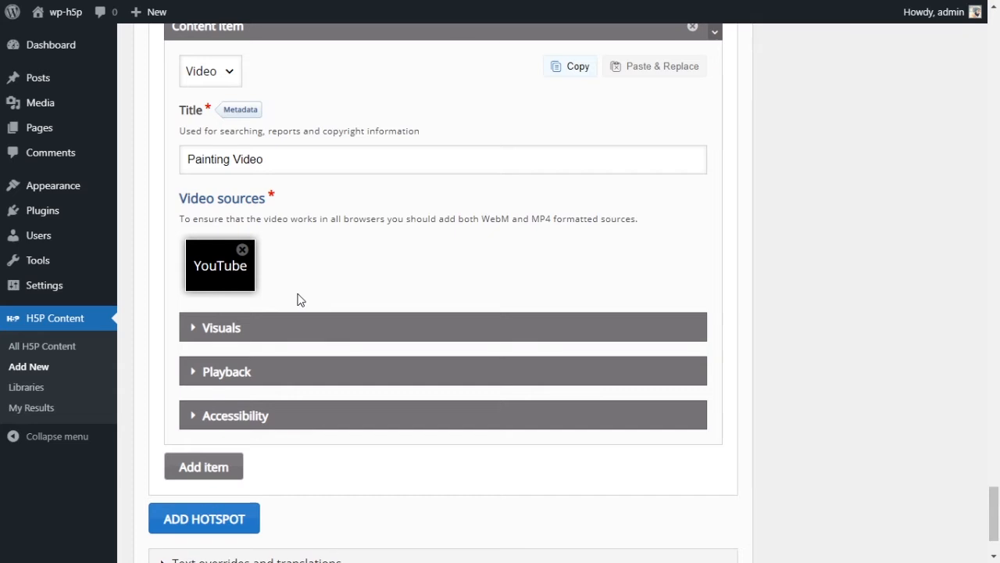
- Examine the Painting Video's Visuals and Playback options and the popup's setting for covering the background image
scroll(298, 298, down, 1)
click(263, 264)
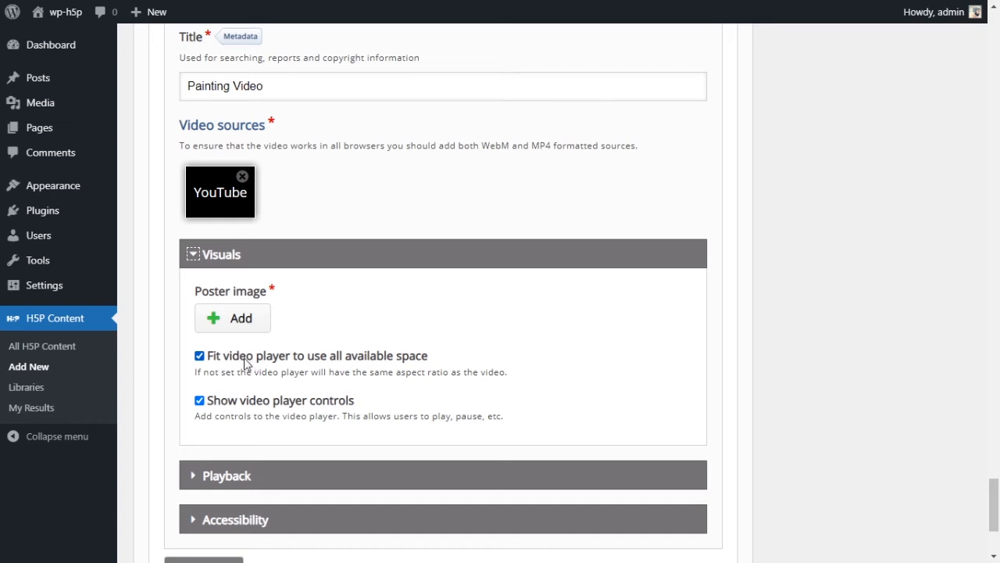
scroll(409, 362, up, 4)
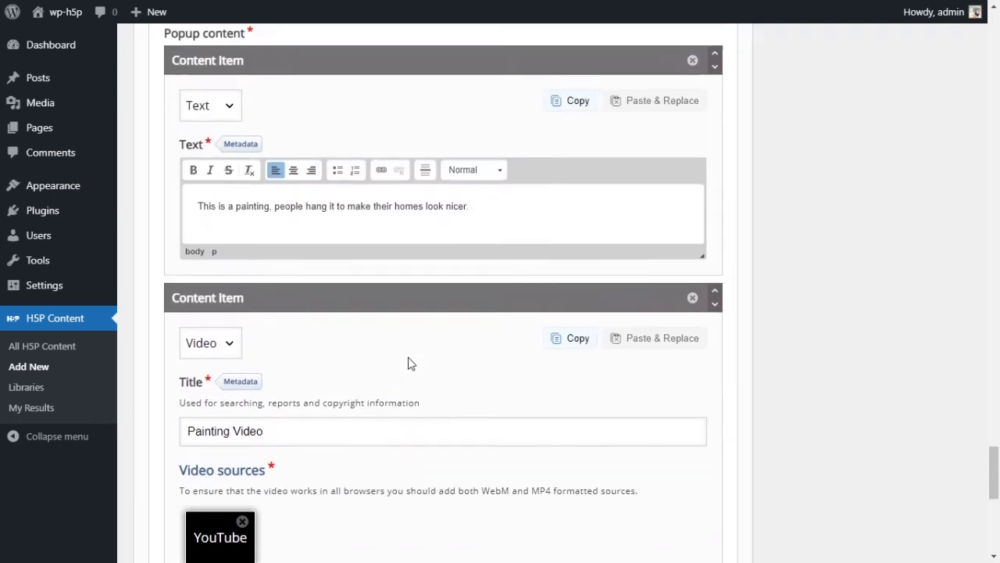
scroll(304, 204, down, 2)
scroll(304, 204, down, 3)
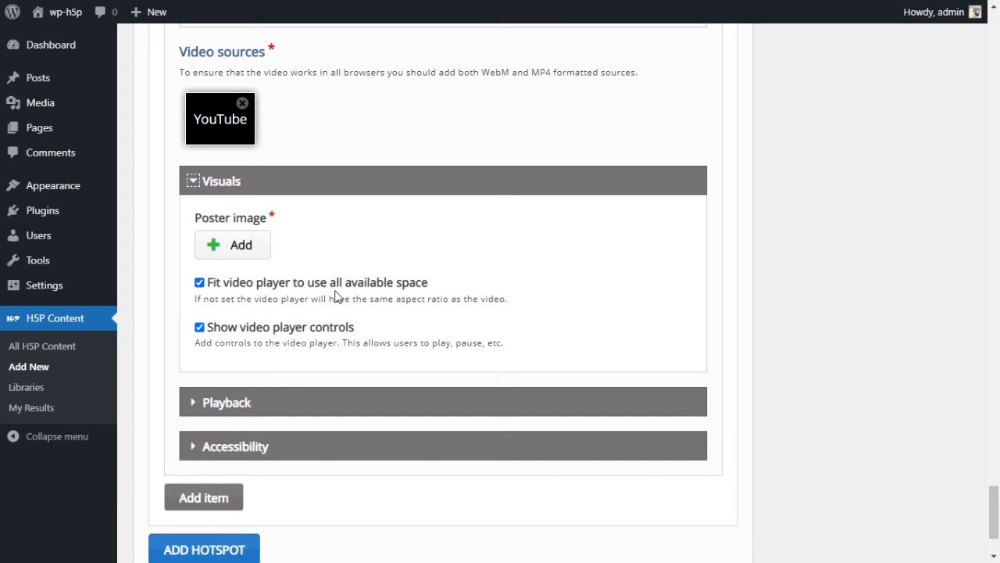
scroll(336, 297, up, 8)
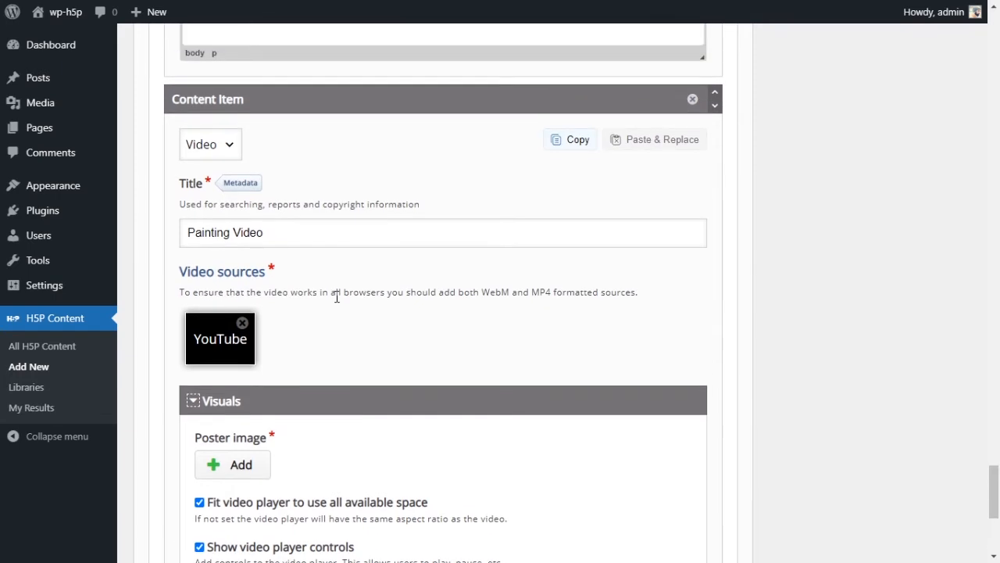
scroll(336, 301, down, 2)
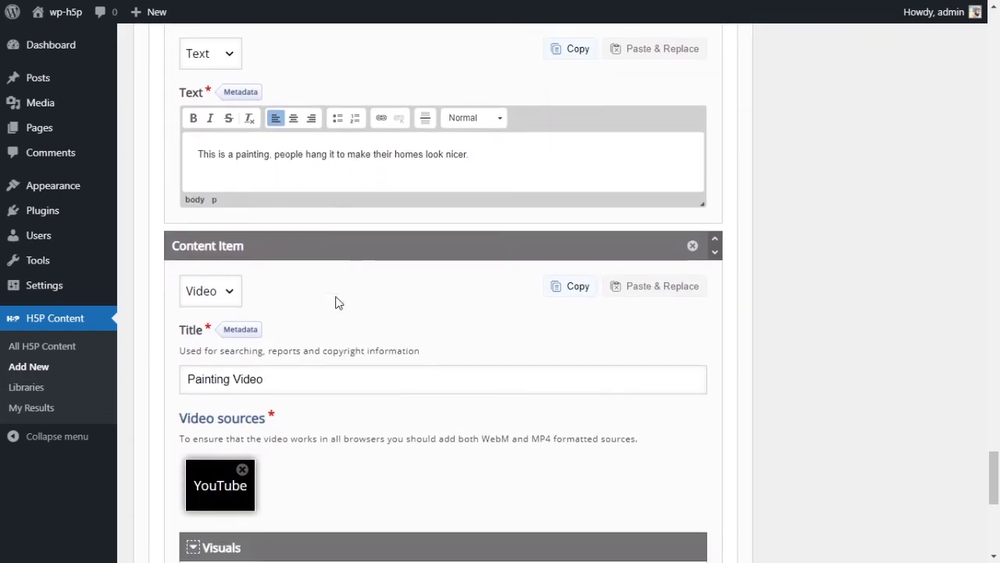
scroll(336, 301, up, 5)
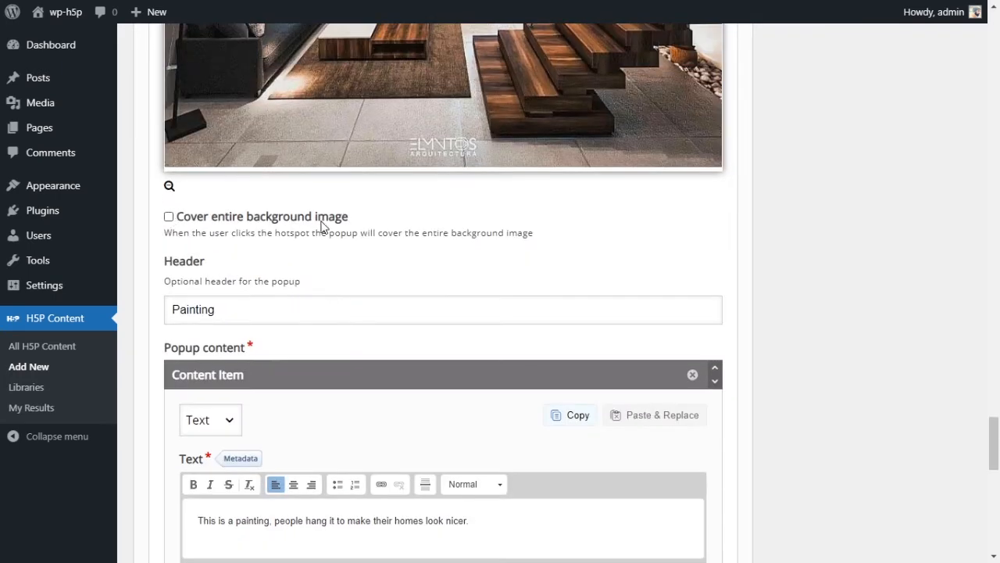
scroll(390, 242, down, 6)
scroll(429, 318, down, 4)
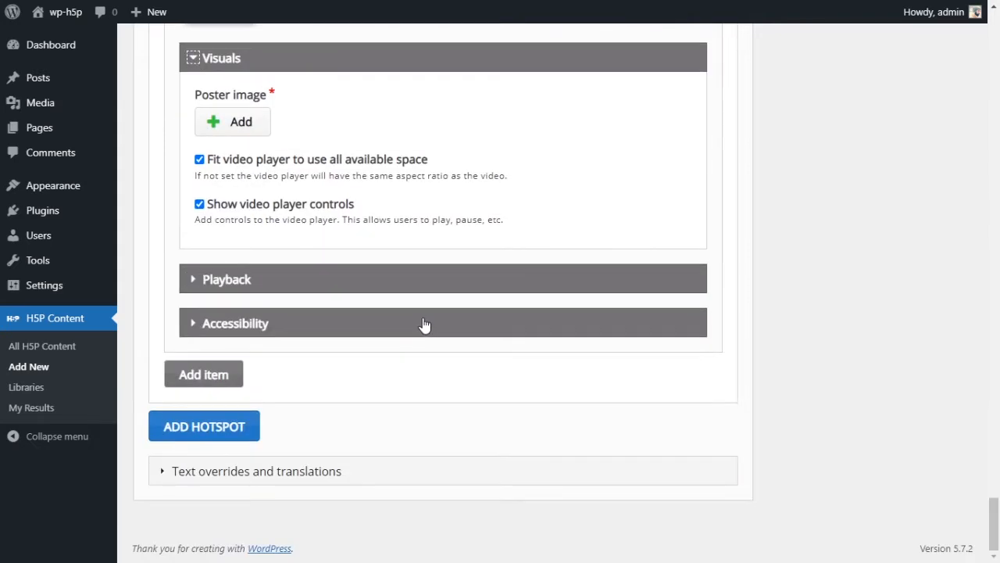
click(227, 283)
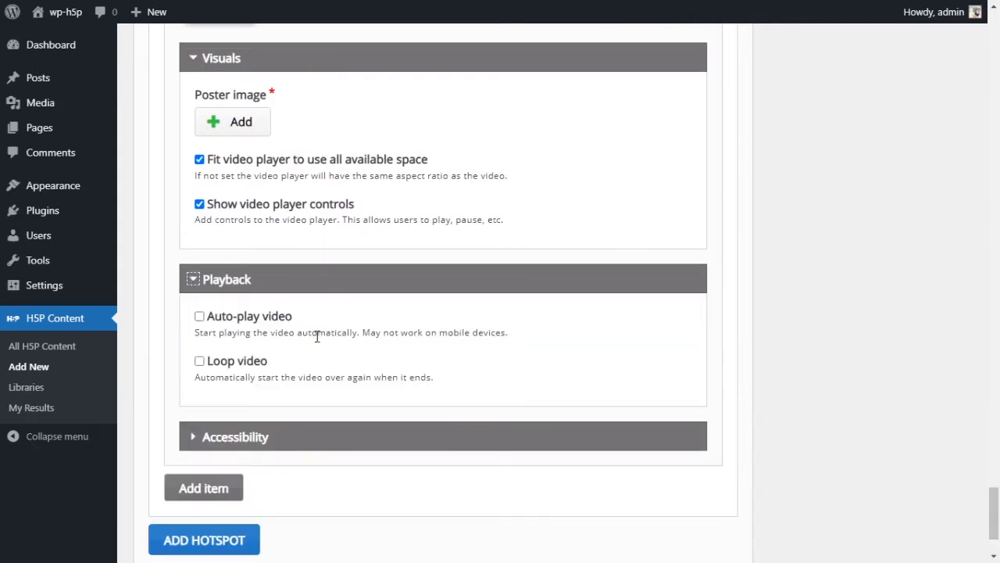
click(222, 283)
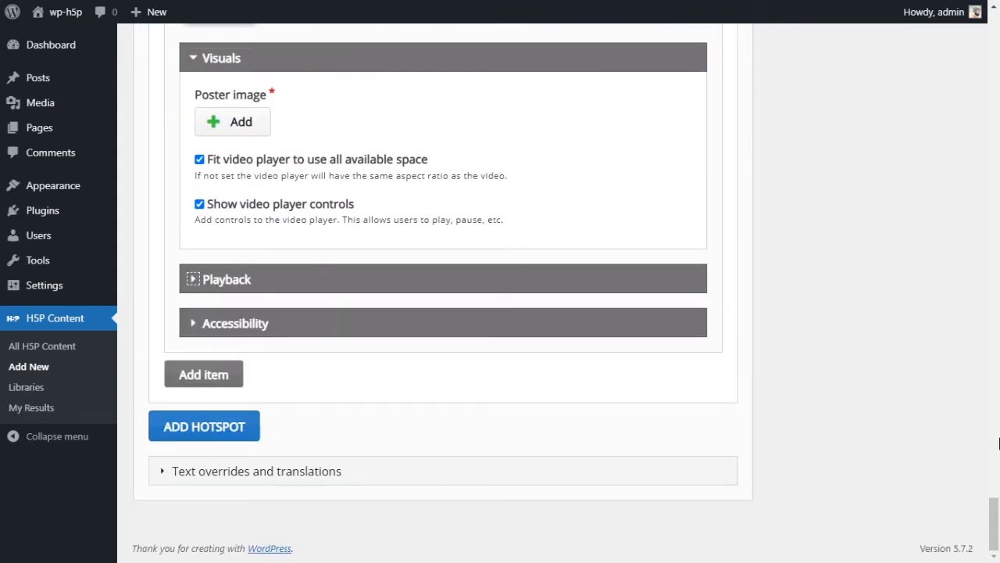
drag(997, 522, 476, 446)
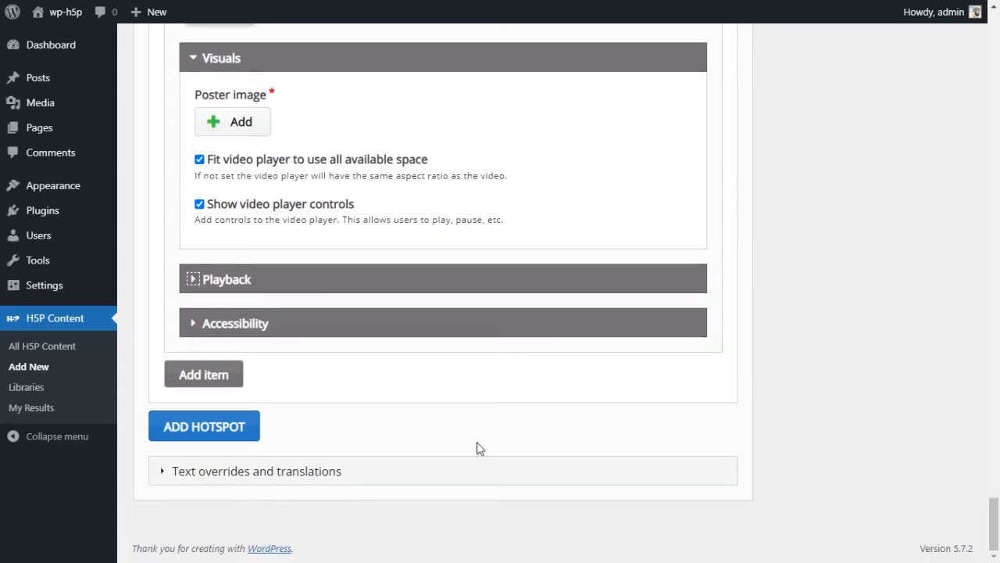
- Add a fourth hotspot, enlarge its position image and place the hotspot on the upper-floor windows
click(226, 431)
scroll(451, 402, down, 3)
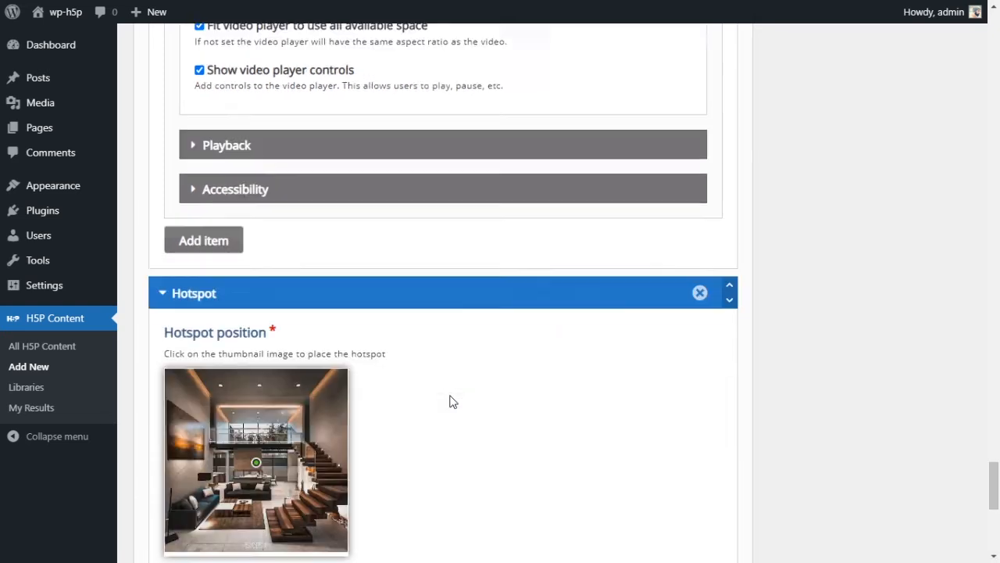
scroll(451, 401, down, 2)
click(168, 339)
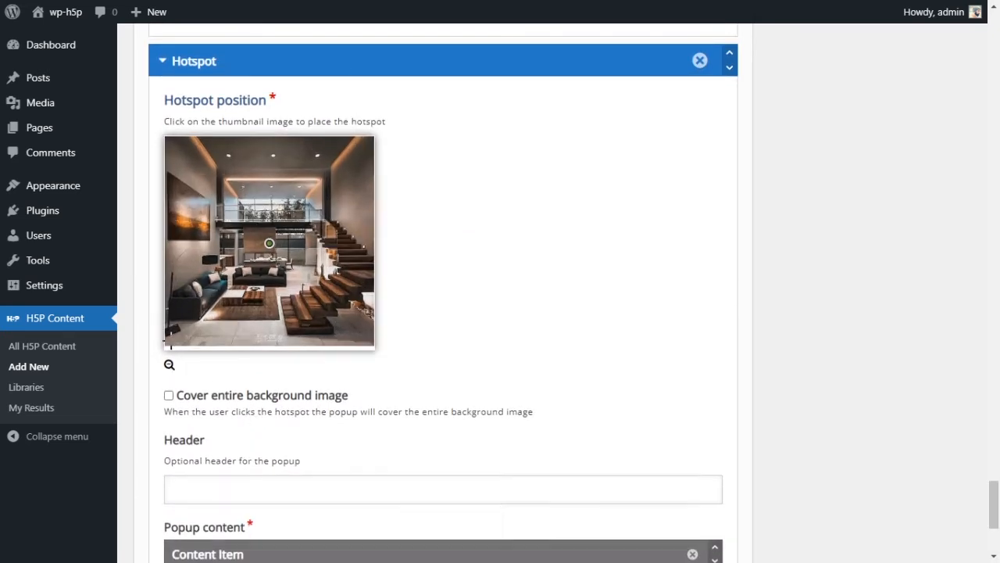
click(436, 323)
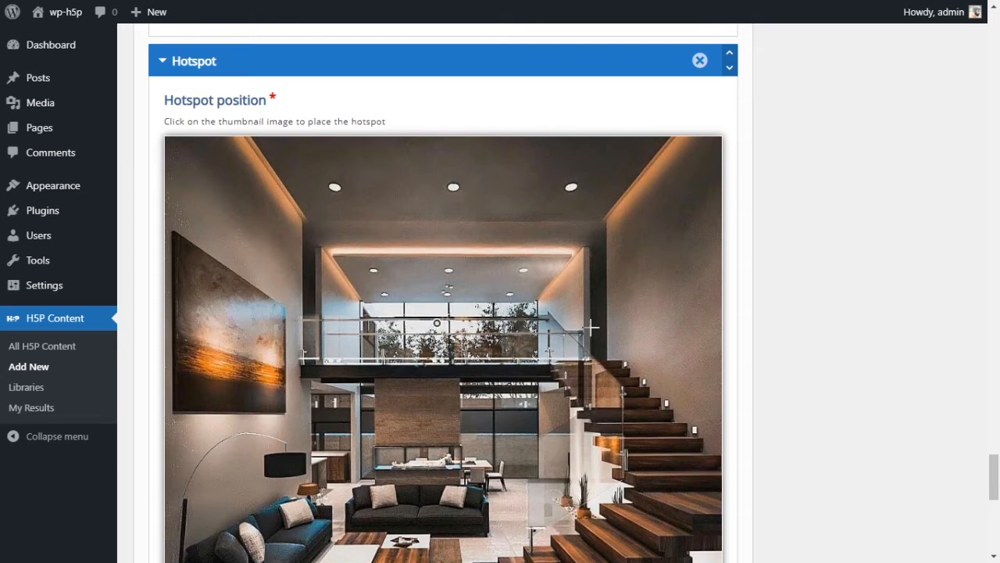
click(430, 325)
- Make the fourth hotspot's popup cover the entire background image and give it the header "Window"
scroll(537, 343, down, 8)
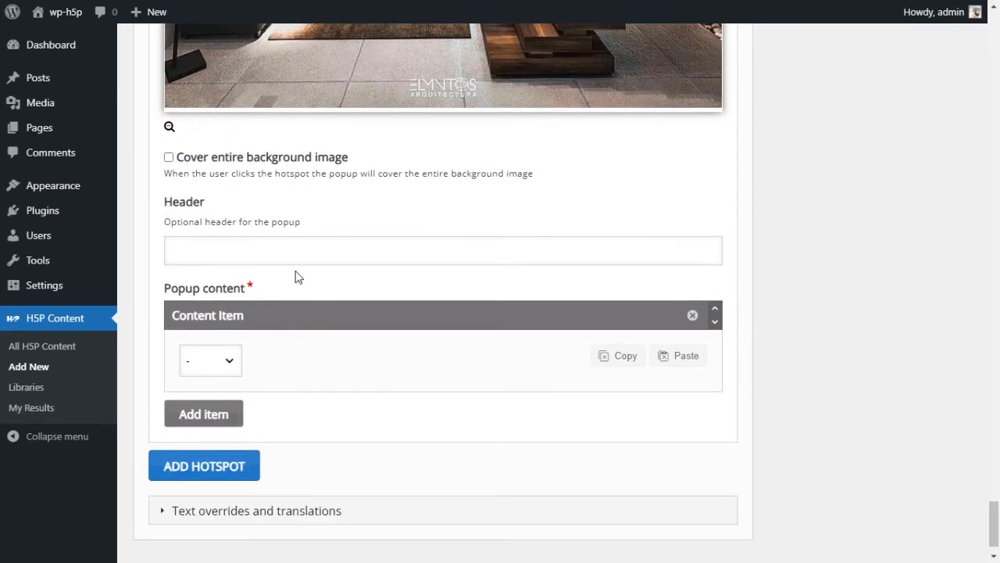
click(260, 160)
click(361, 249)
text(Window)
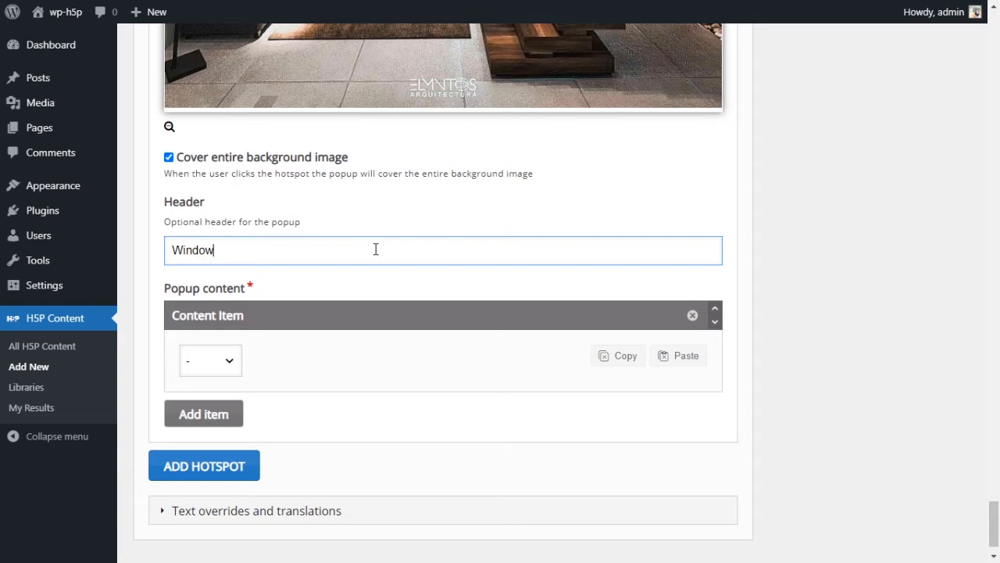
- Give the Window popup Text content reading "These are windows, people use them to see outside of thier homes and allow the sun to come in."
scroll(325, 275, down, 1)
click(228, 321)
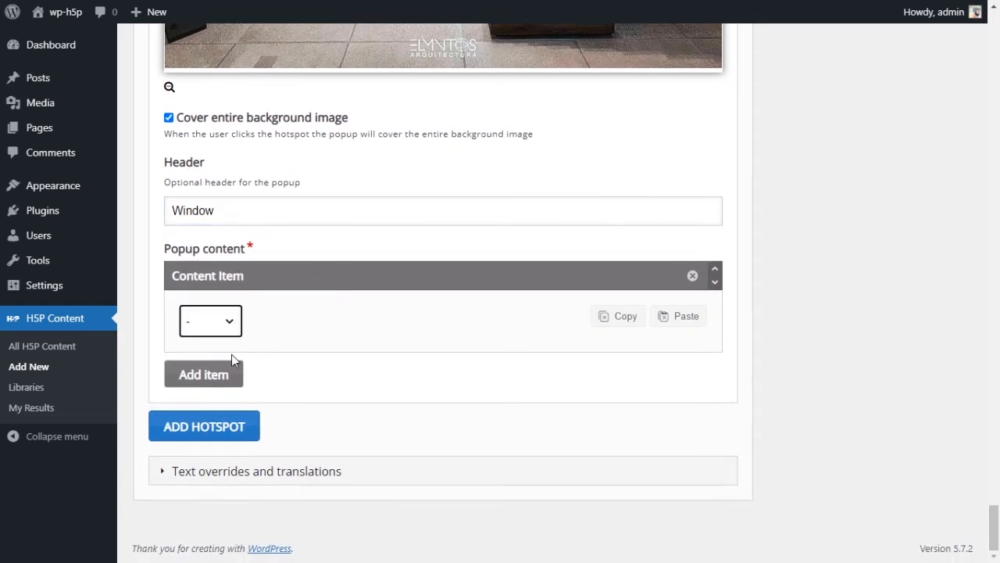
click(231, 354)
click(368, 375)
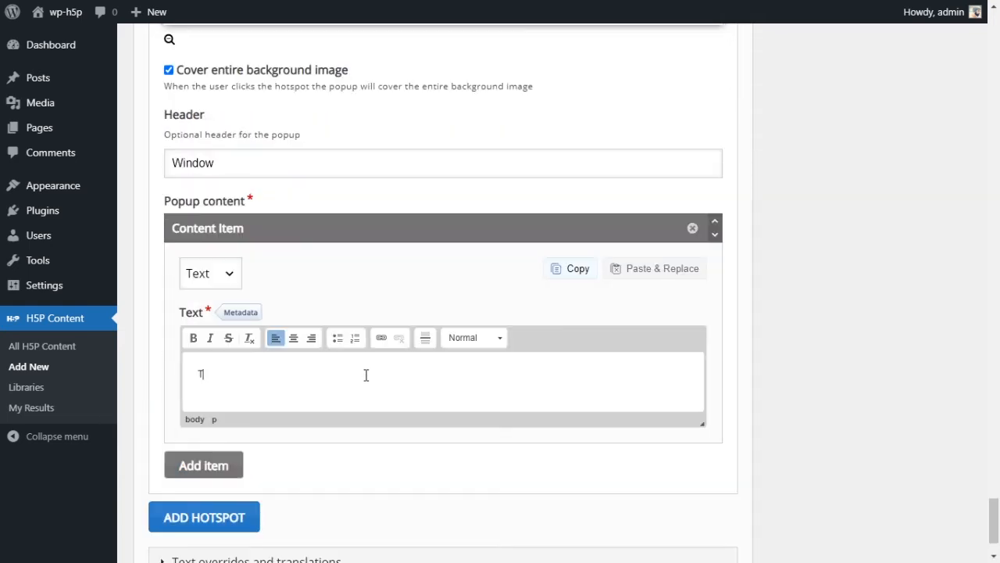
text(Thesse a)
key(BackSpace)
key(BackSpace)
text(e are windows, people)
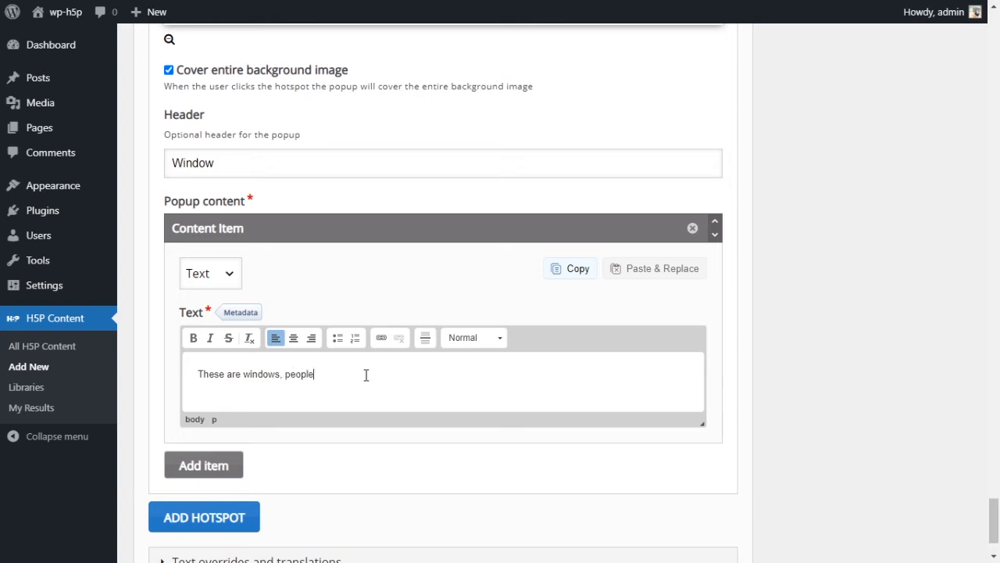
text( use them)
text( to see )
text(outside)
text( of tyhier)
text(hier)
text( h)
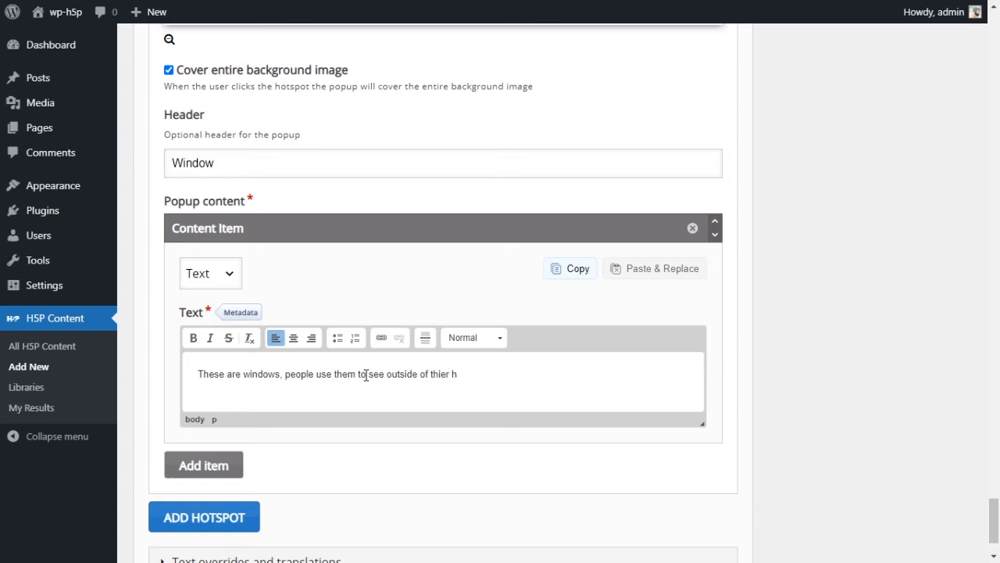
text(omes and allow the sun)
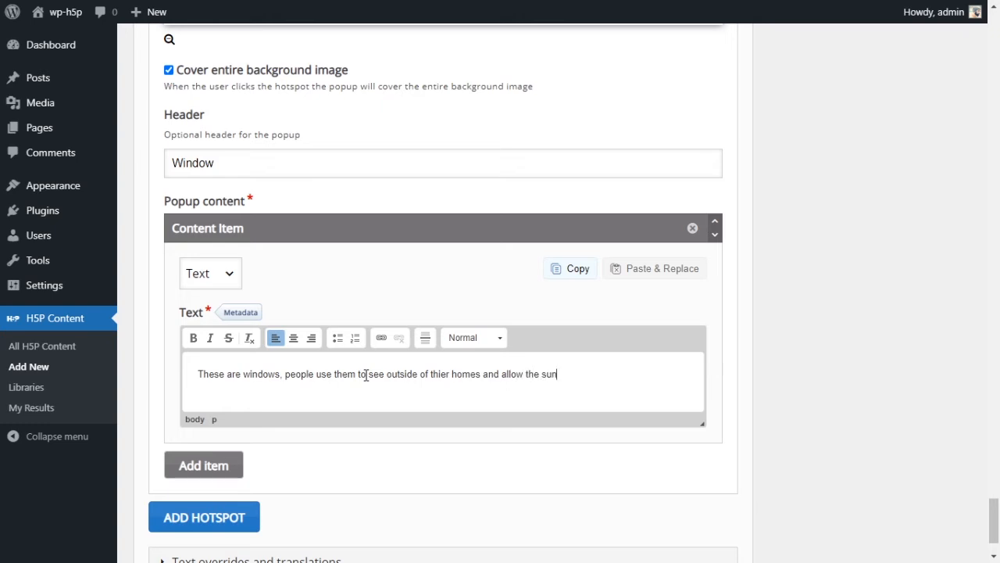
text( to come in.)
- Add a second content item of type Image to the Window popup and upload the window photo
scroll(342, 320, down, 2)
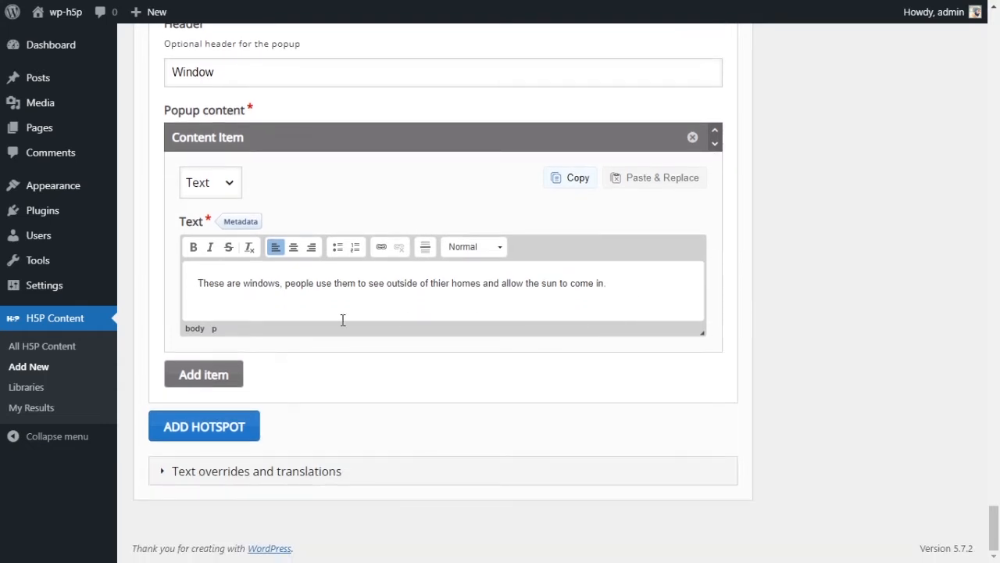
click(207, 369)
scroll(247, 320, down, 2)
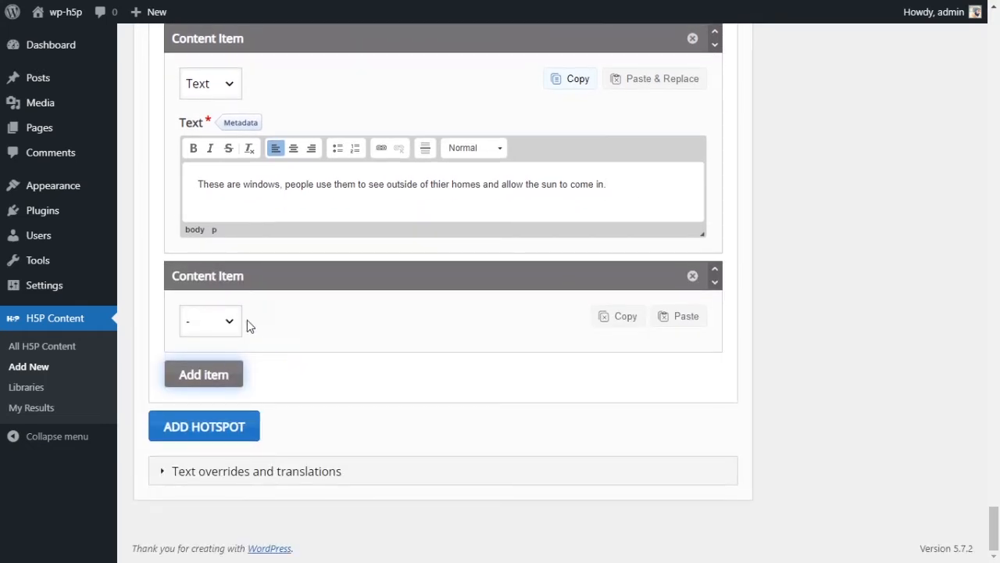
click(236, 321)
click(224, 390)
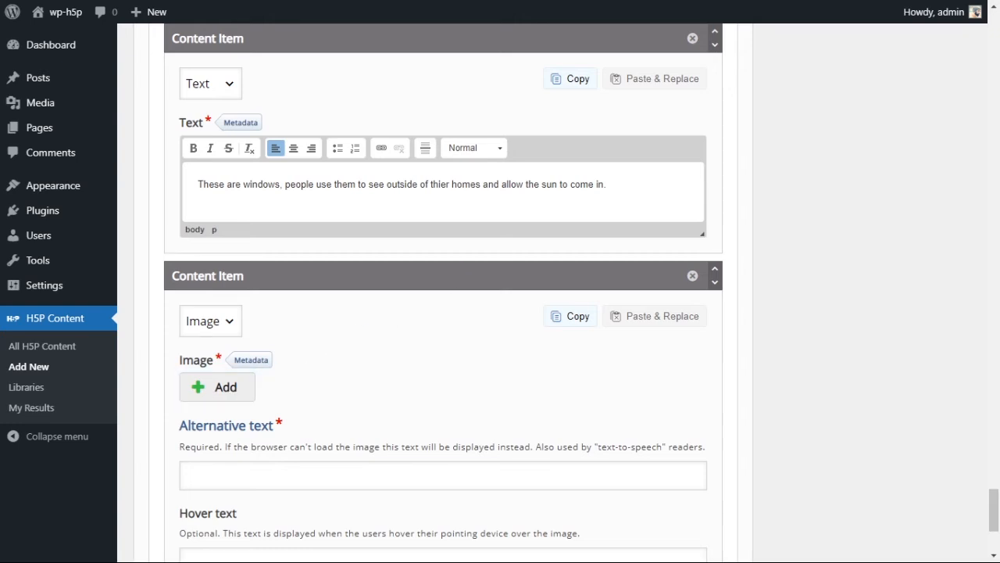
double_click(560, 217)
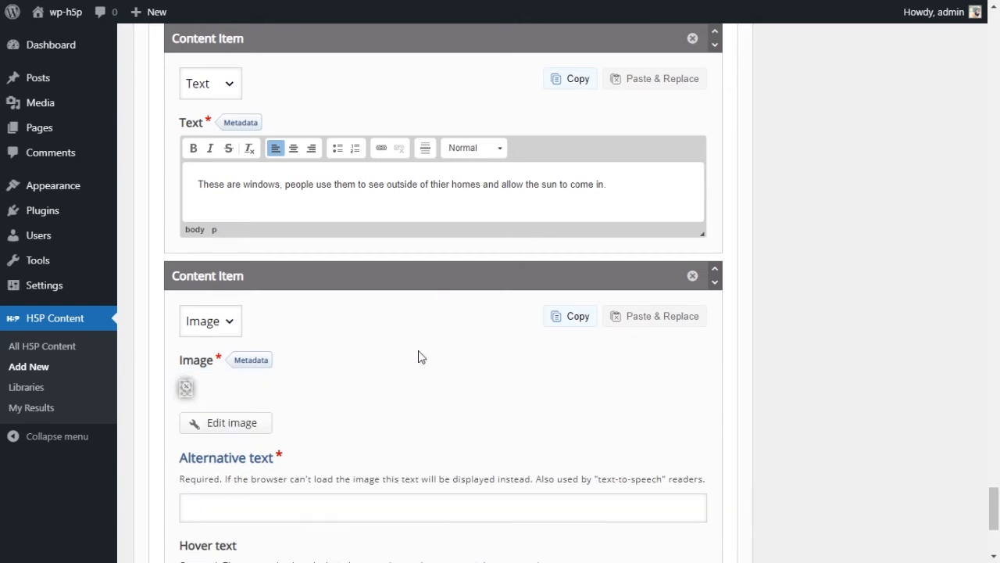
- Set the window photo's alternative text to "Windows"
scroll(418, 357, down, 2)
scroll(414, 328, down, 2)
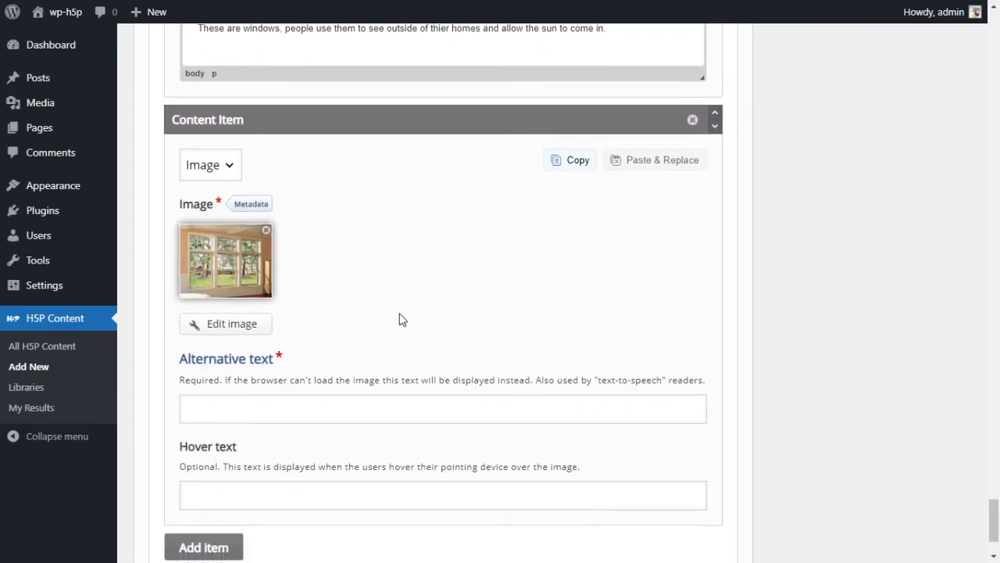
click(321, 301)
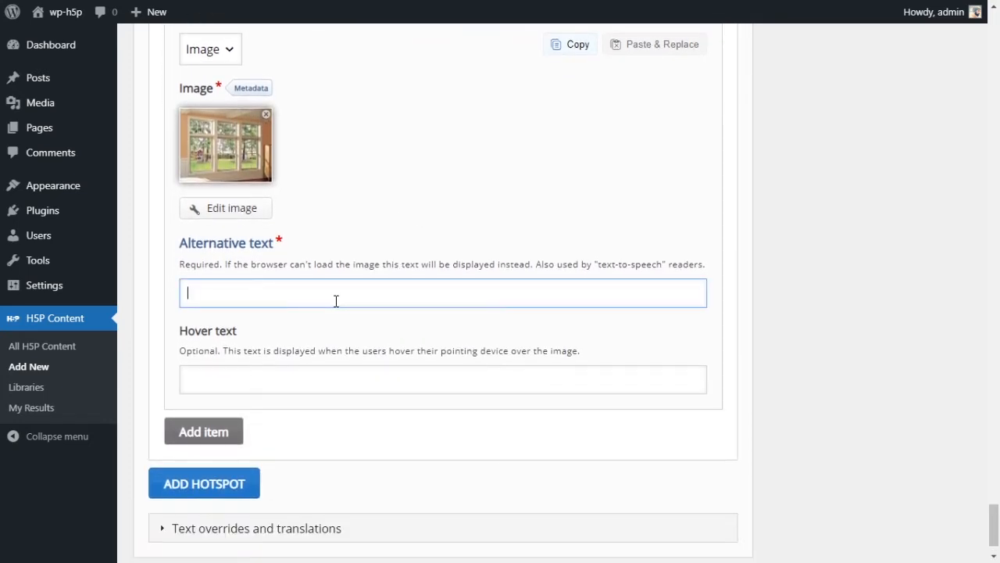
text(Windows)
- Add a third content item of type Text to the Window popup reading "The windows above are an example of classic American windows."
click(227, 430)
scroll(337, 393, down, 2)
click(230, 344)
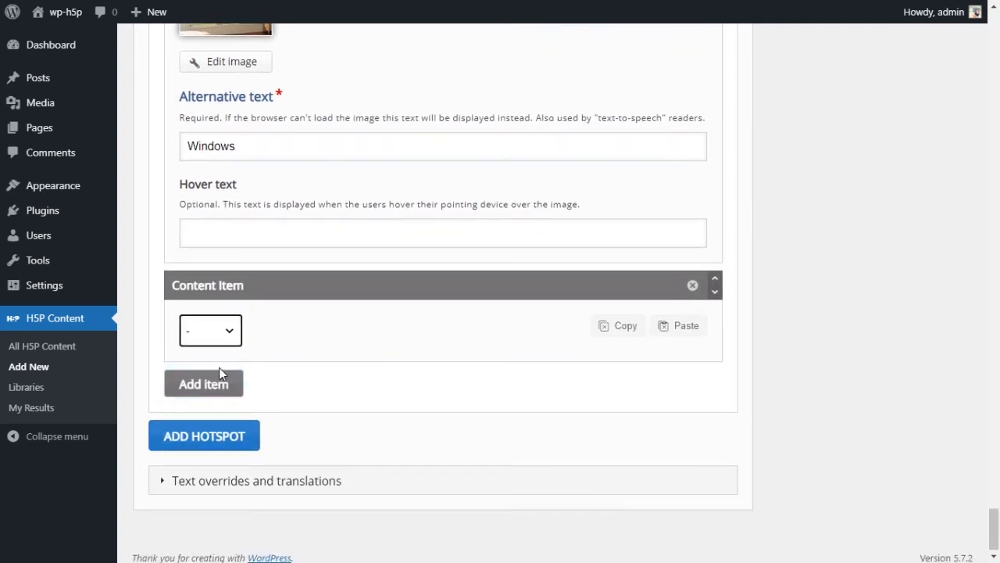
click(219, 368)
click(363, 399)
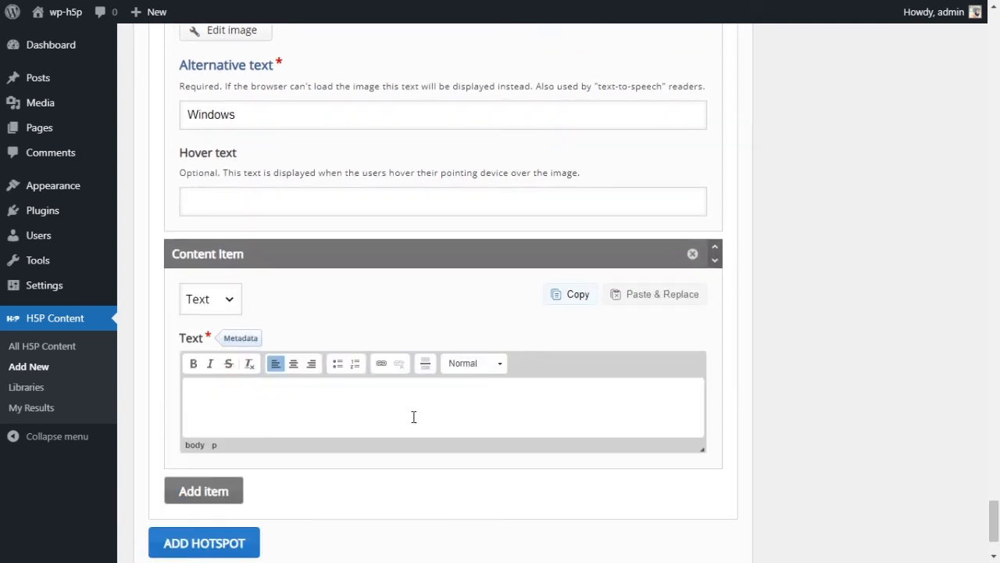
text(The windows above are an ex)
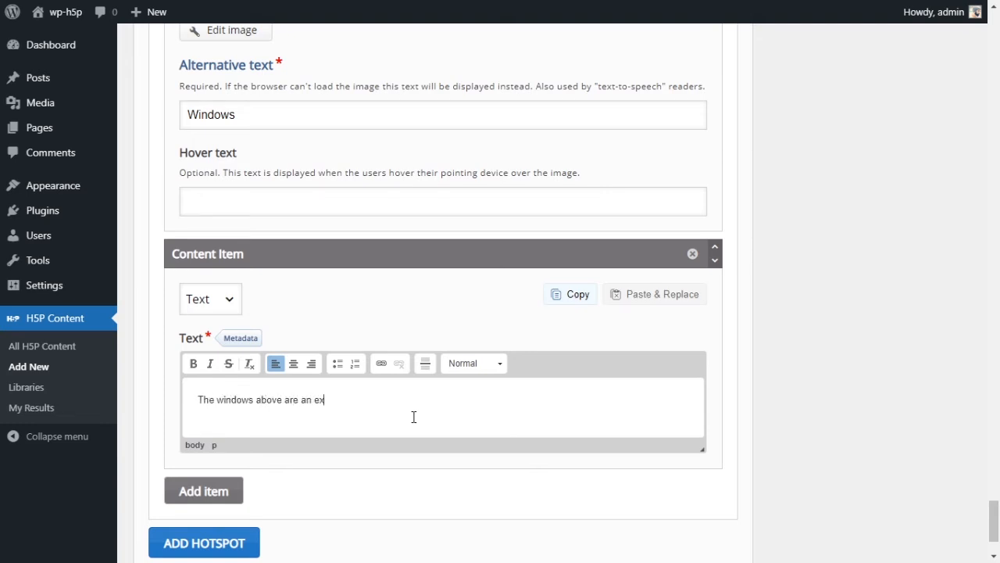
text(ample of classic American windows.)
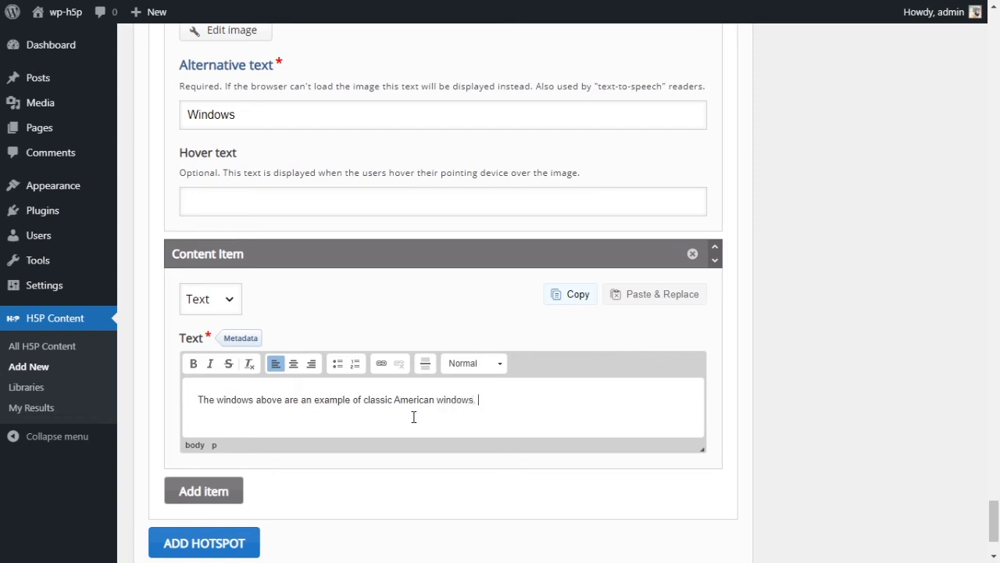
- Append the sentence "They are difficult to find these days." to the Window popup's second text item
scroll(414, 418, up, 5)
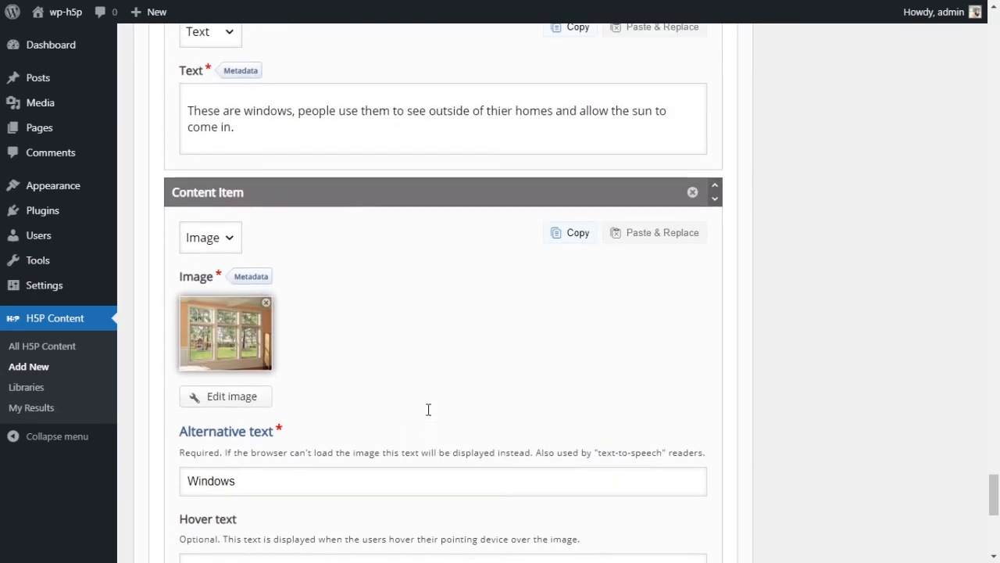
scroll(551, 347, down, 6)
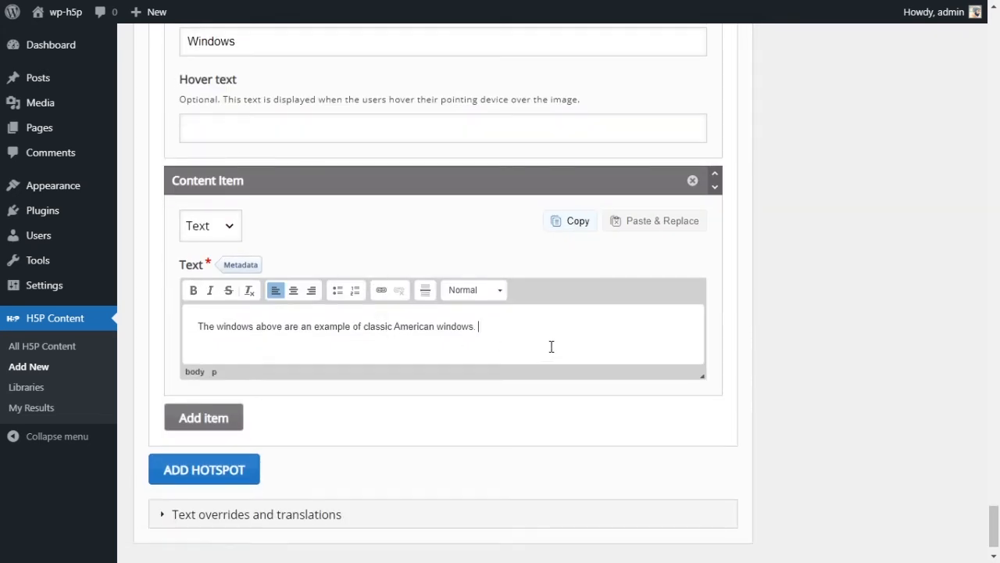
text(. They are difficult to find thesse da)
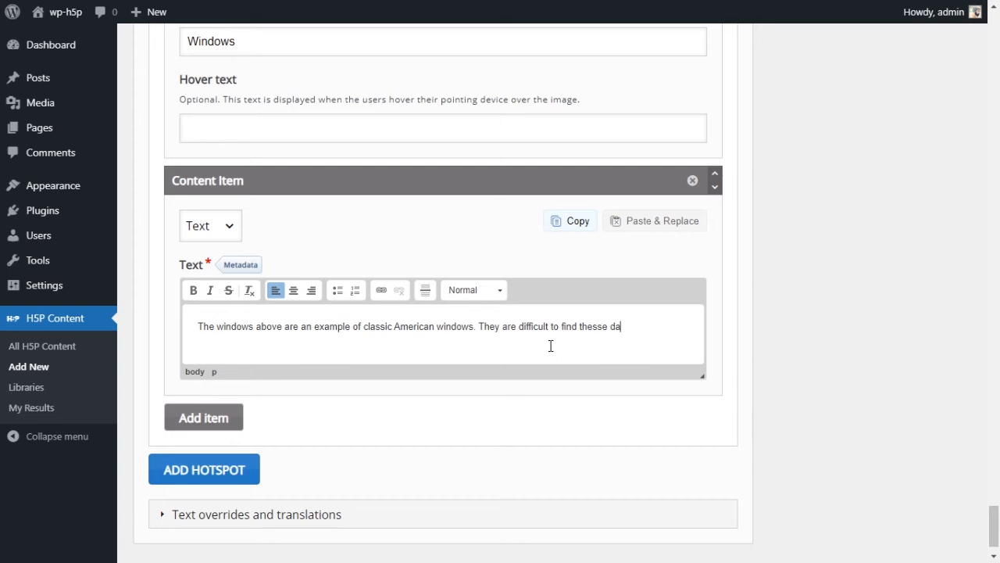
key(BackSpace)
key(BackSpace)
text(e)
scroll(543, 360, down, 1)
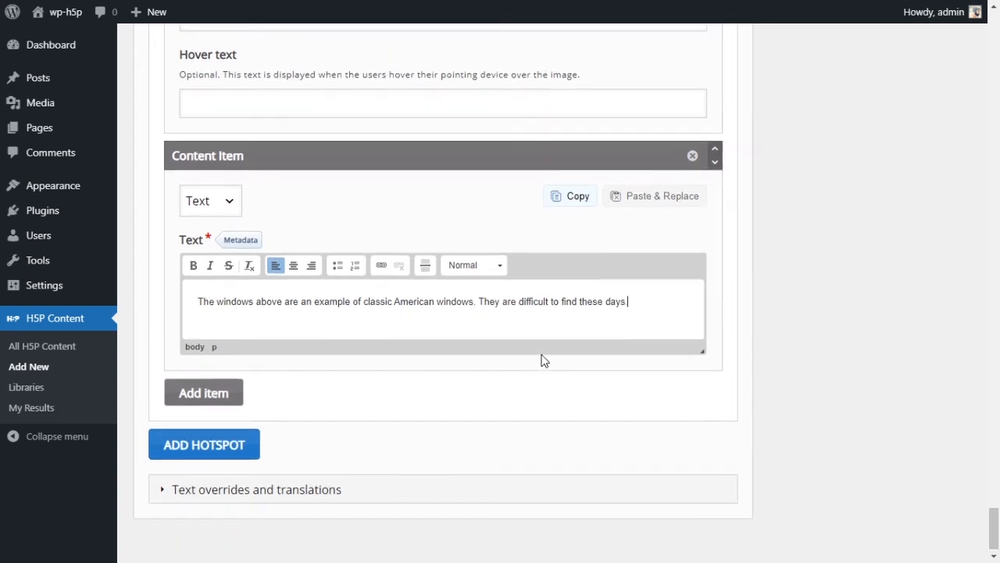
scroll(543, 357, up, 1)
scroll(543, 357, down, 1)
click(223, 375)
scroll(369, 380, down, 2)
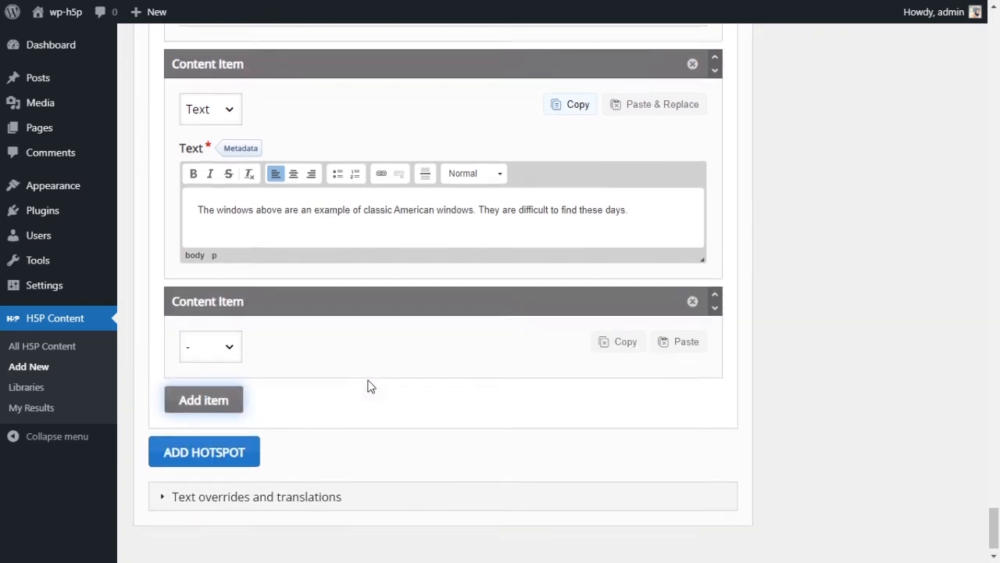
click(217, 334)
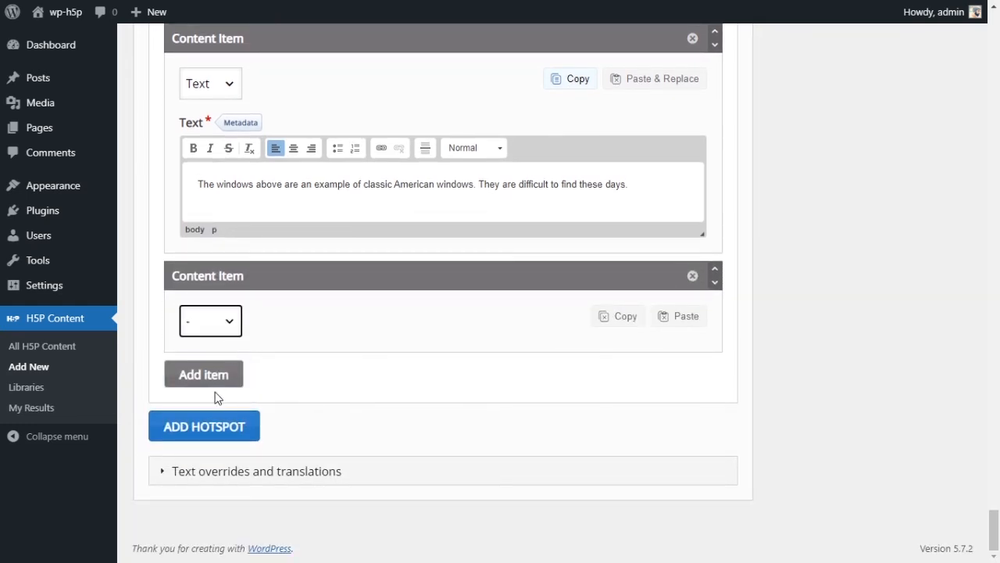
click(221, 384)
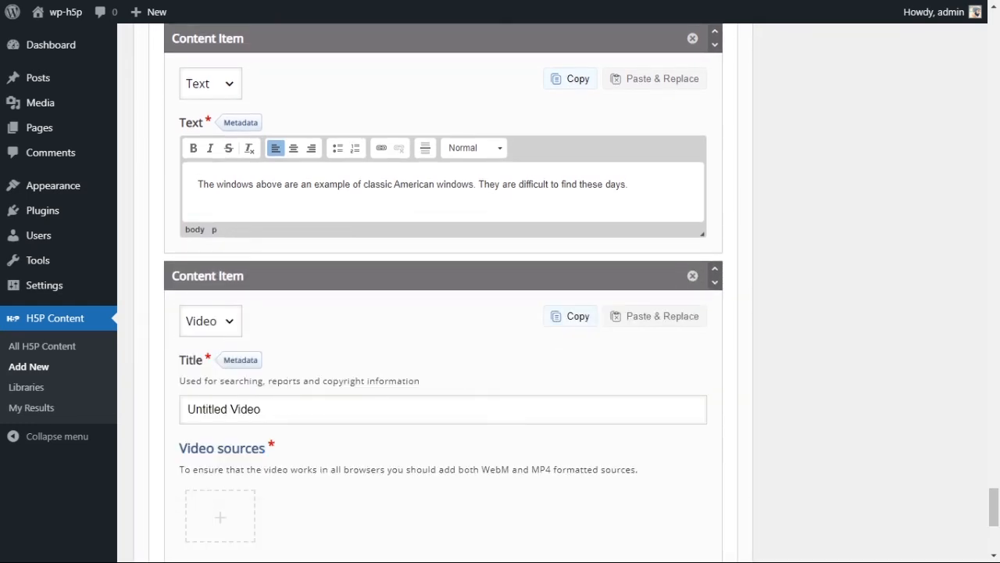
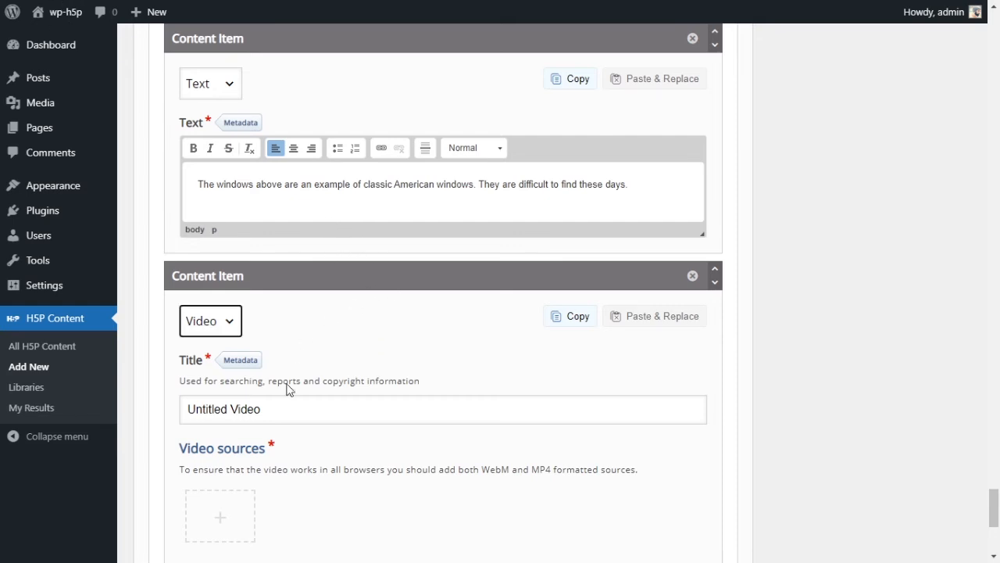
scroll(235, 418, down, 2)
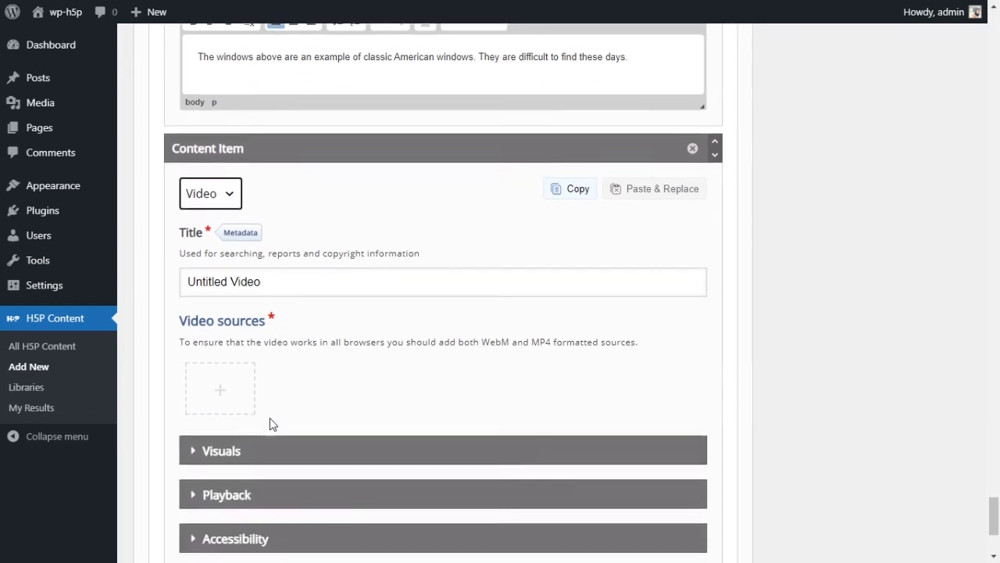
click(229, 369)
click(501, 428)
text(https://www.youtube.com/watch?v=721hRoRSGy4)
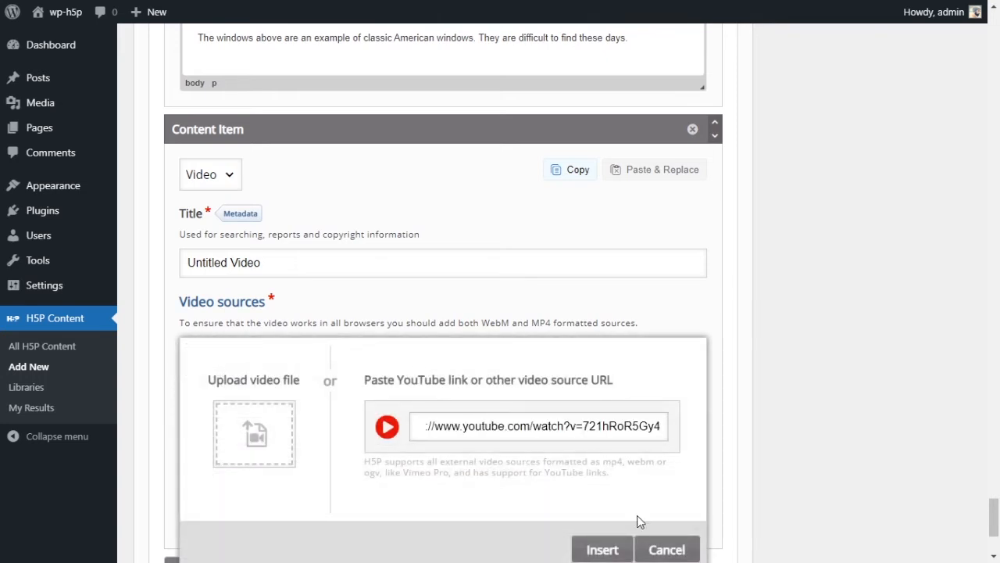
click(600, 549)
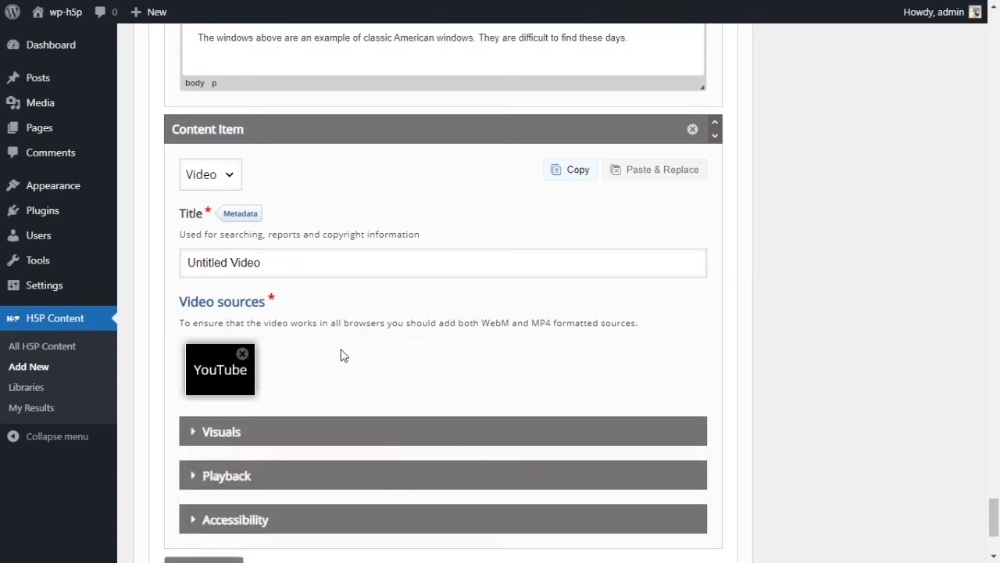
- Change the title of the Window popup's video to "Windows Video"
double_click(225, 262)
click(227, 261)
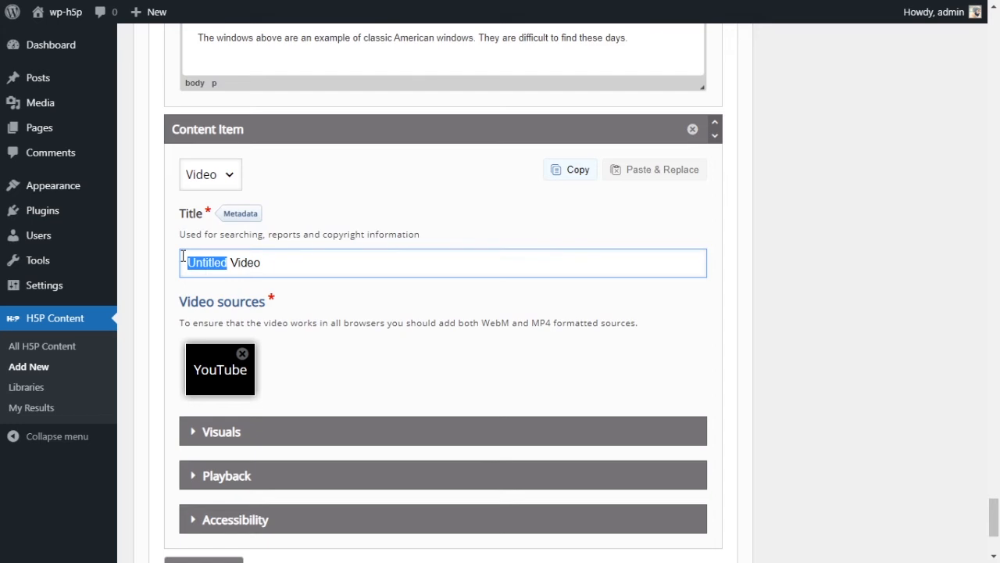
text(Windows)
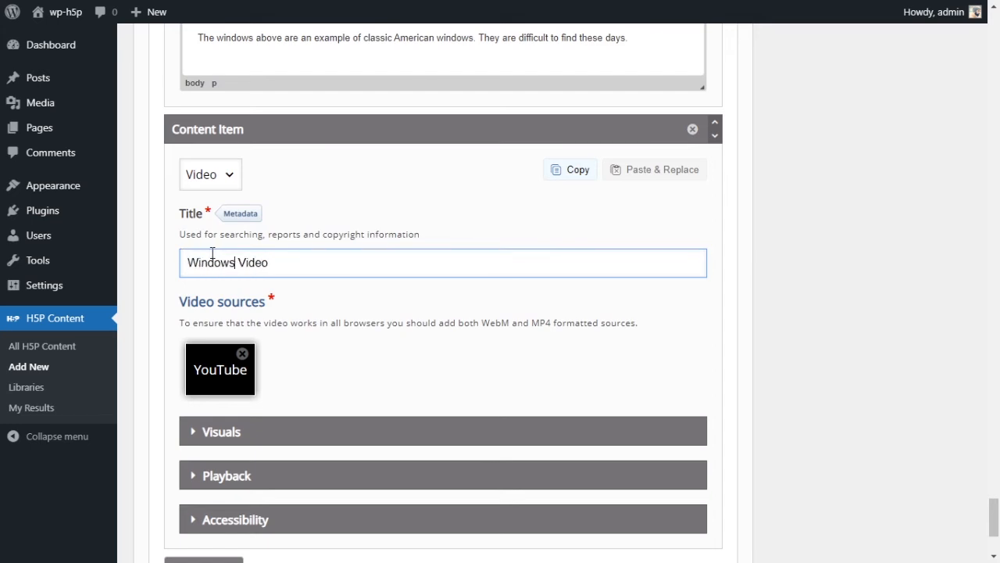
- Examine the Visuals, Playback and Accessibility settings of the Windows Video item
scroll(386, 315, down, 2)
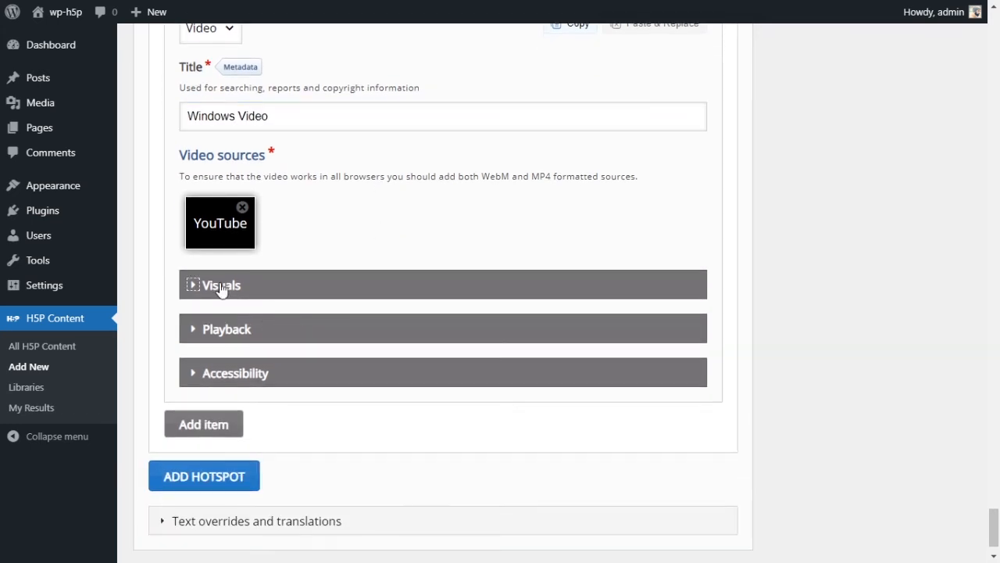
click(221, 285)
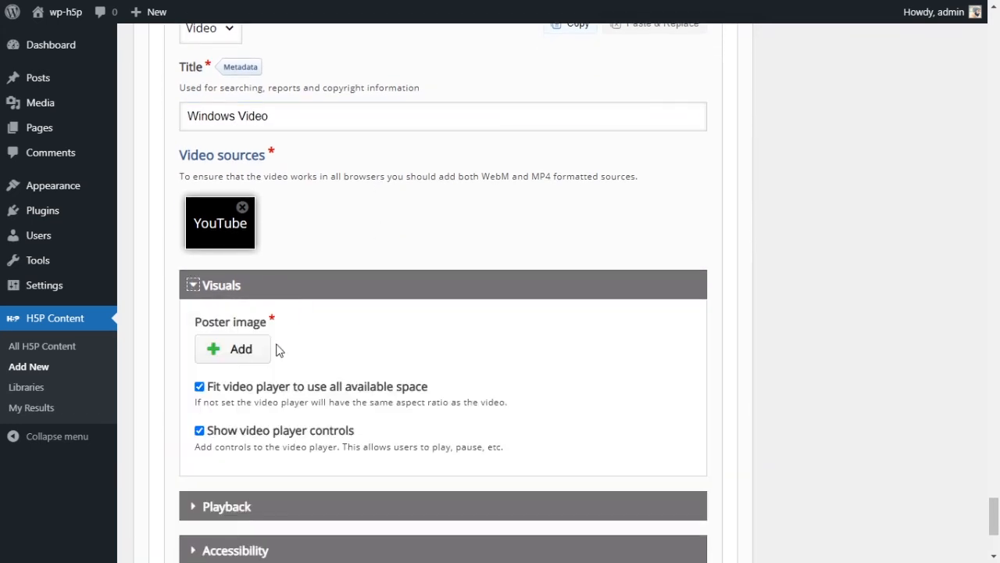
click(193, 285)
scroll(648, 332, down, 1)
click(248, 280)
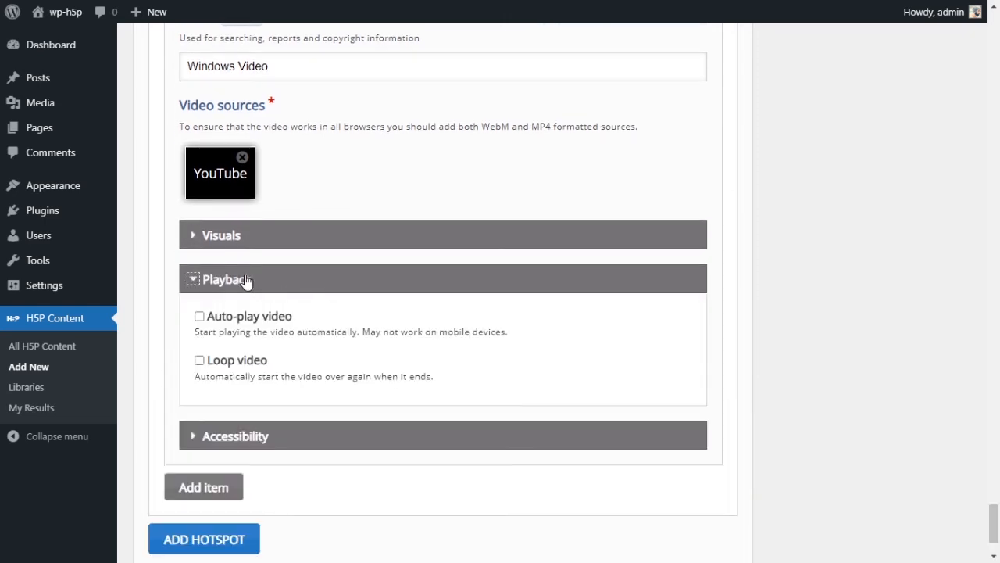
click(248, 280)
click(246, 324)
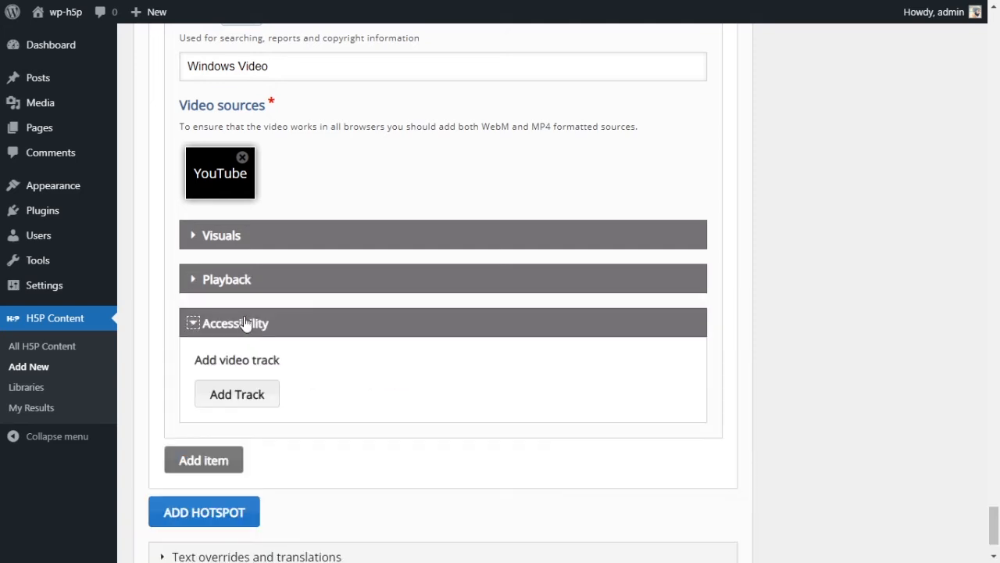
click(246, 324)
scroll(529, 415, up, 4)
scroll(399, 390, down, 3)
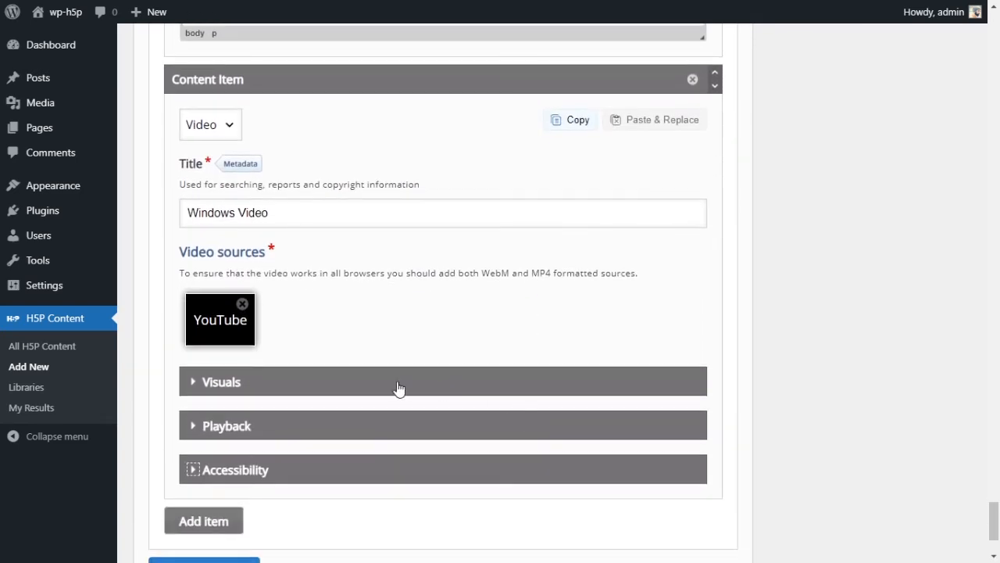
scroll(303, 356, down, 3)
- Add a final content item of type Text to the Window popup reading "Done"
click(212, 373)
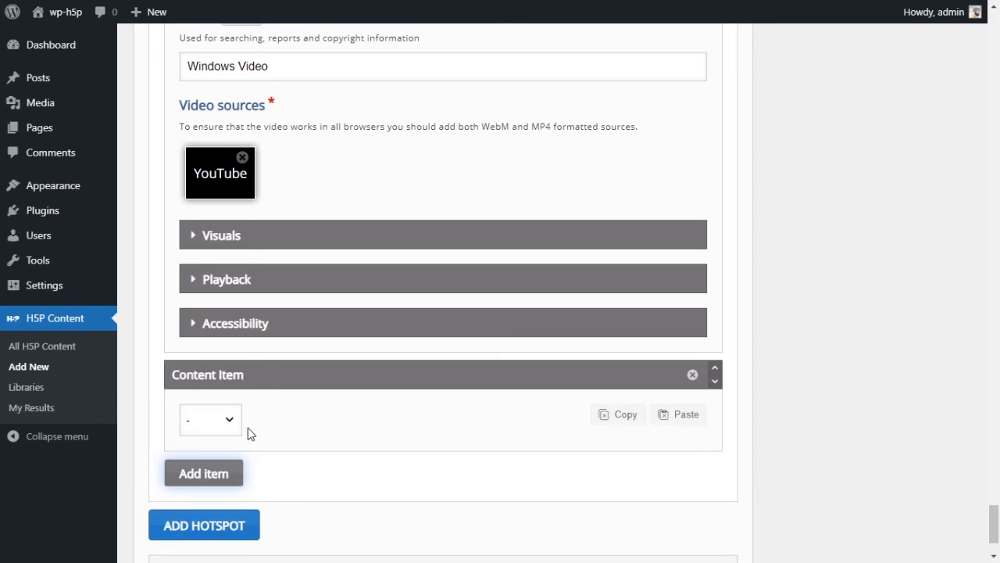
click(218, 463)
scroll(265, 426, down, 2)
click(264, 417)
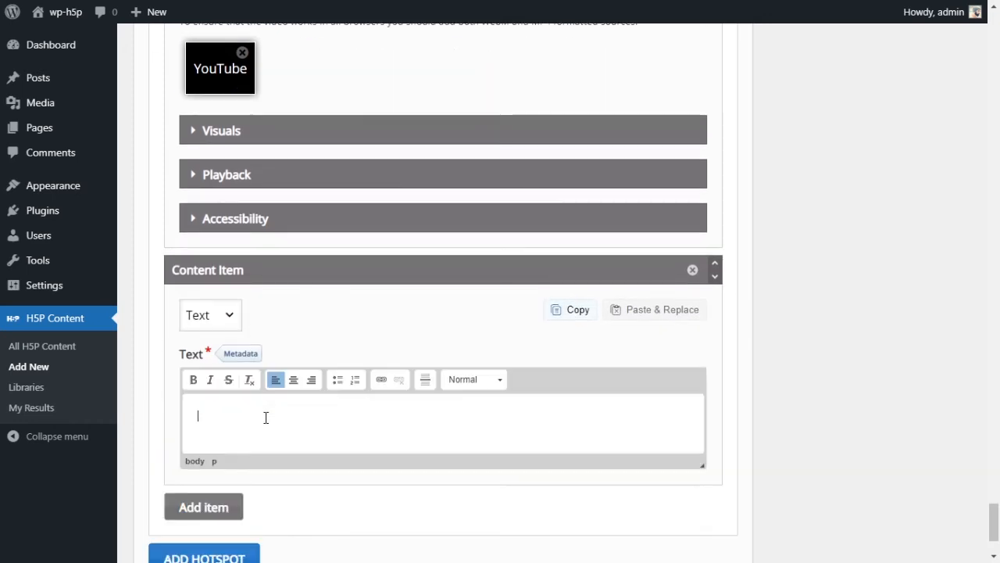
text(Done)
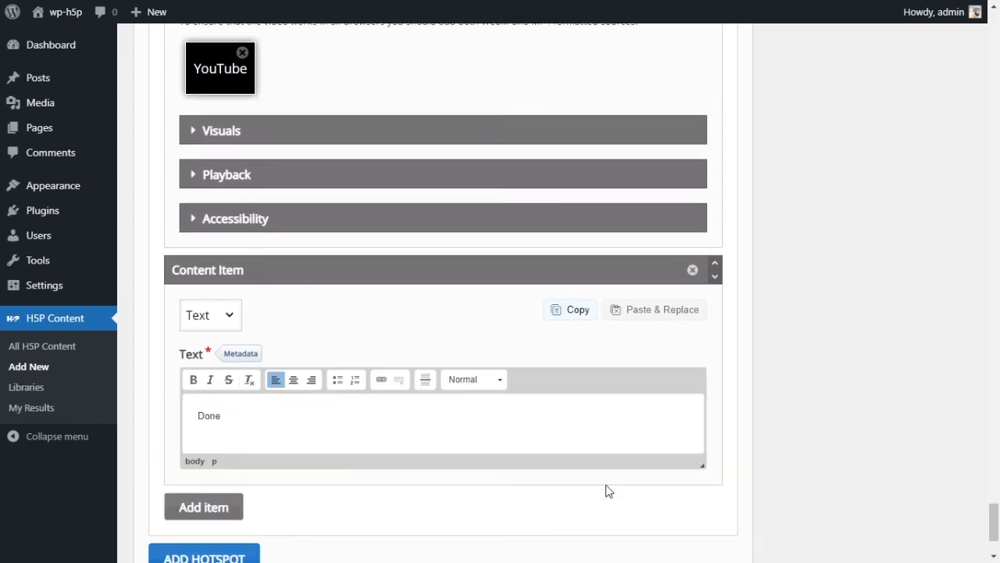
scroll(292, 480, down, 3)
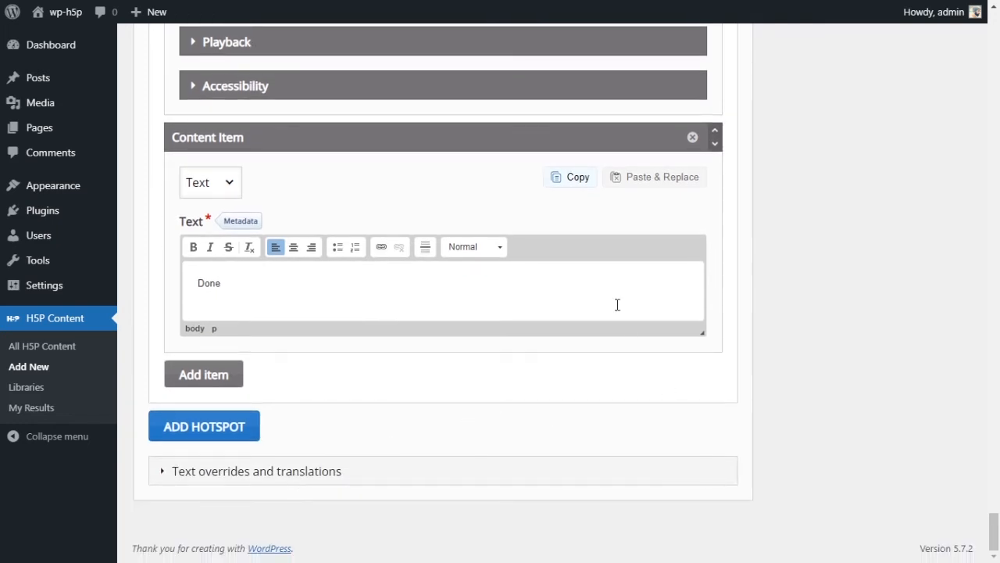
- Collapse the Couch, Painting, Window and Stairs hotspot sections in the Hotspots list
scroll(618, 305, up, 20)
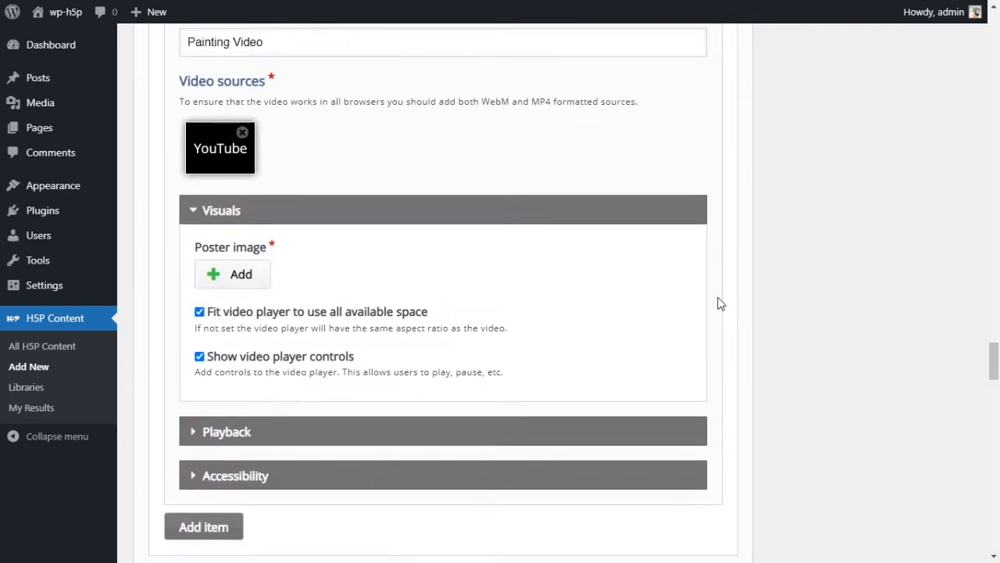
scroll(721, 303, up, 7)
drag(996, 308, 998, 150)
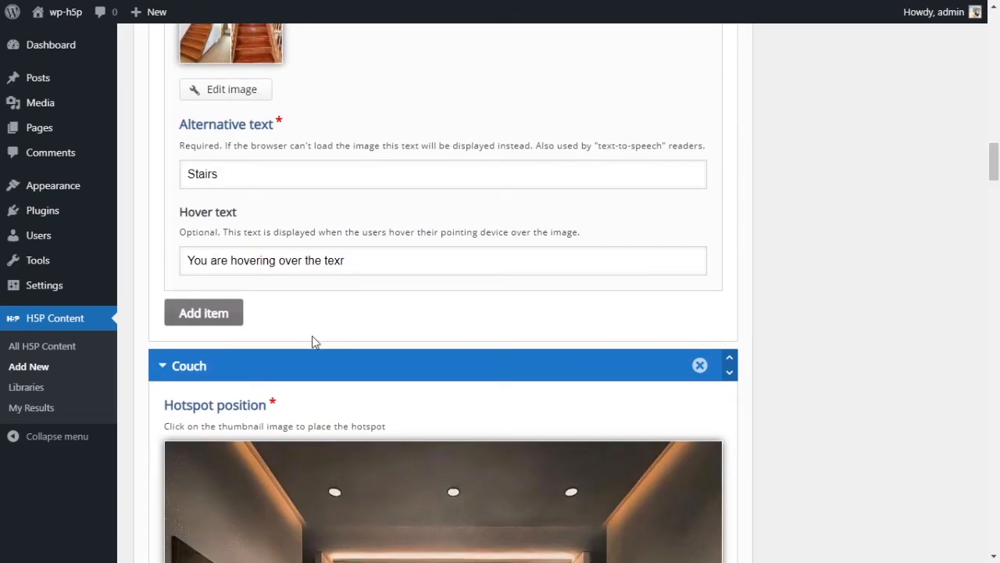
click(163, 365)
scroll(161, 328, down, 2)
click(164, 261)
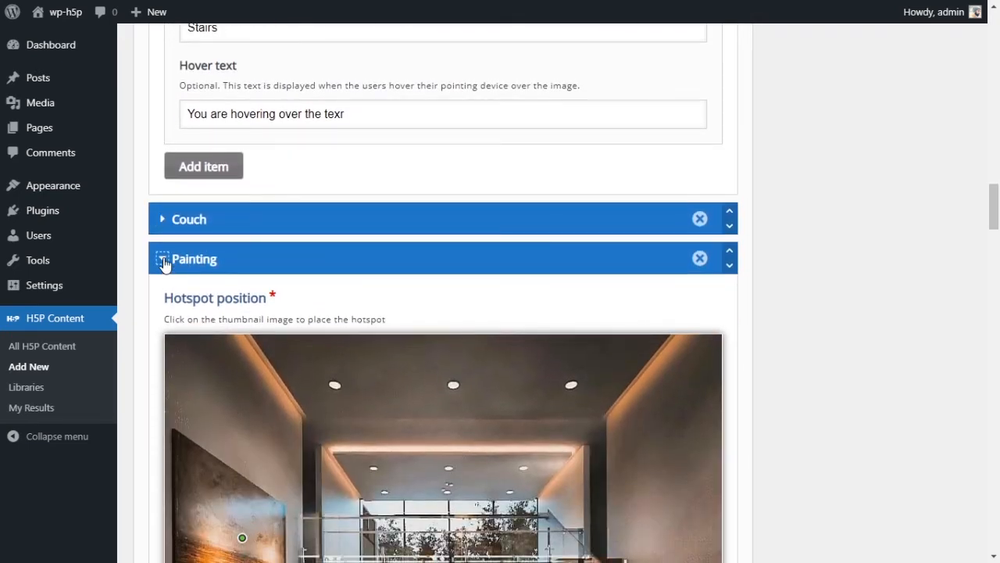
click(163, 297)
scroll(261, 394, up, 5)
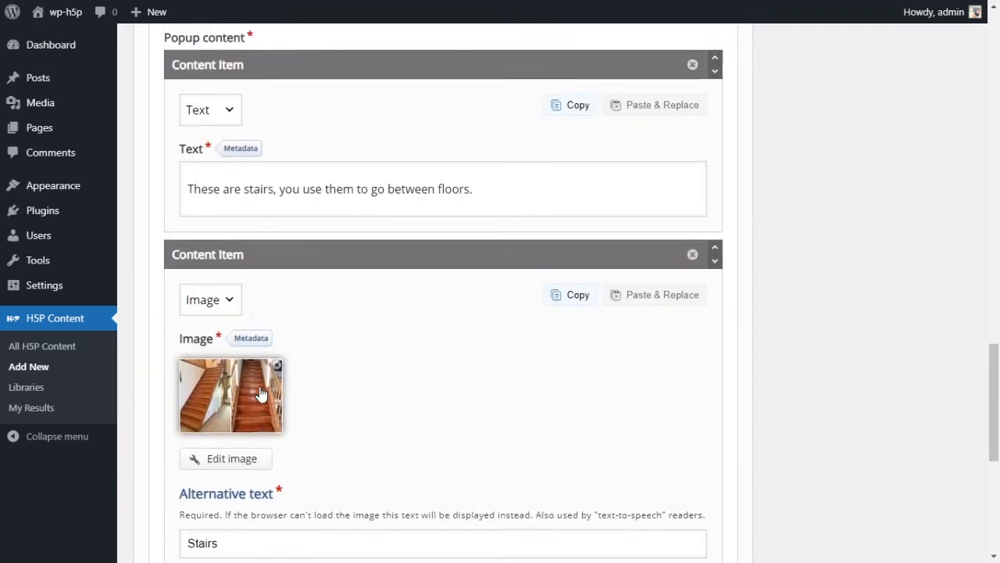
scroll(261, 394, up, 12)
scroll(173, 303, down, 1)
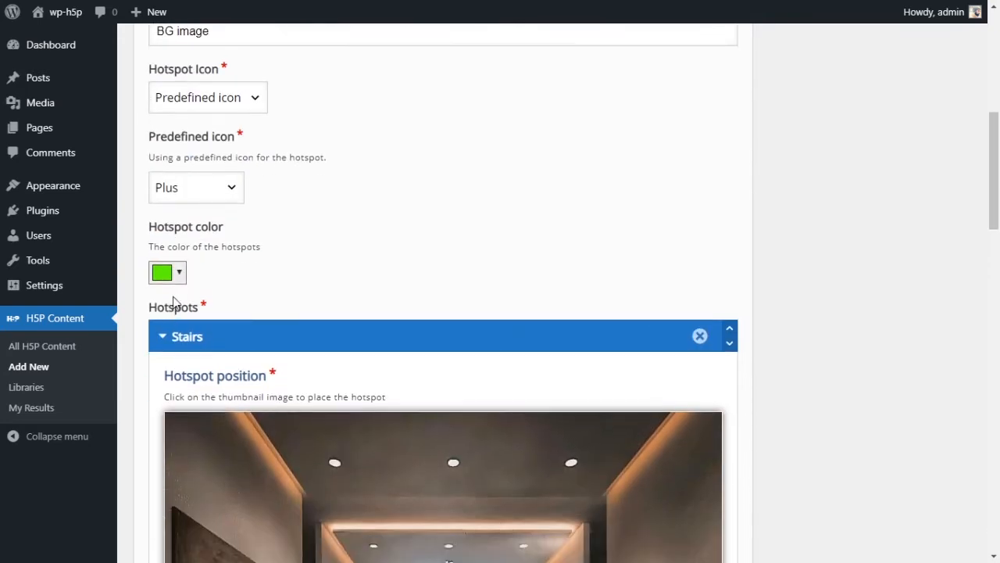
click(163, 336)
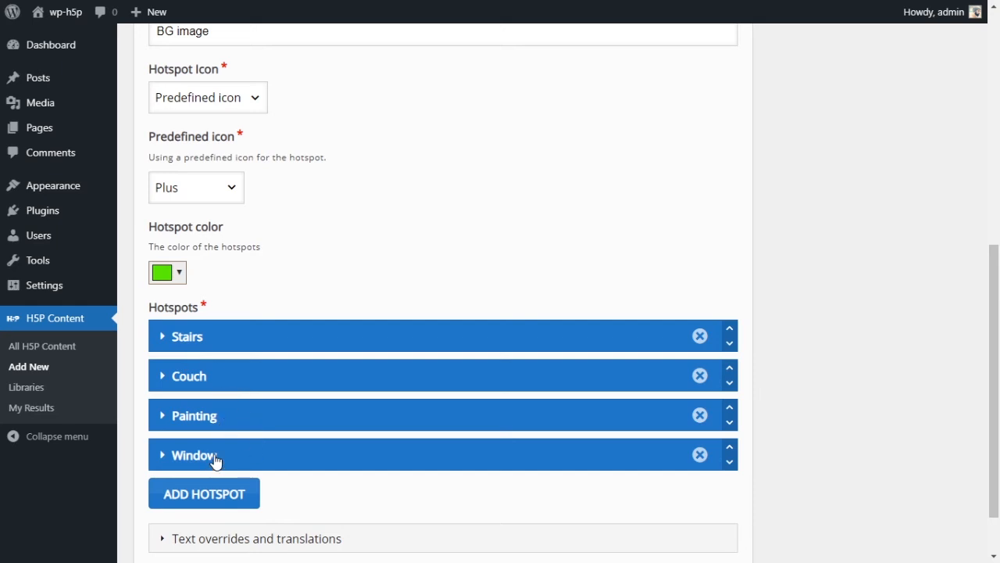
scroll(174, 171, up, 1)
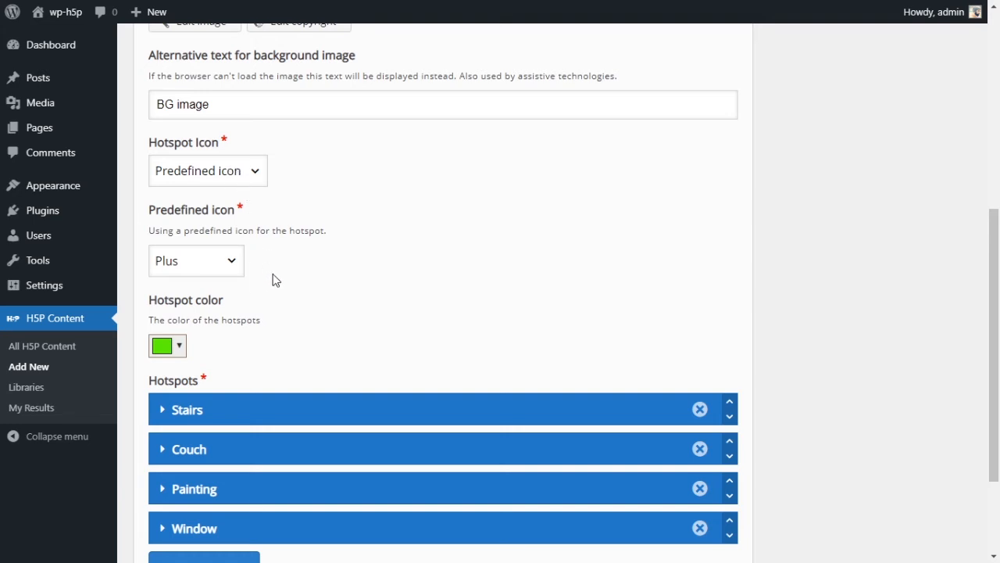
scroll(310, 283, down, 1)
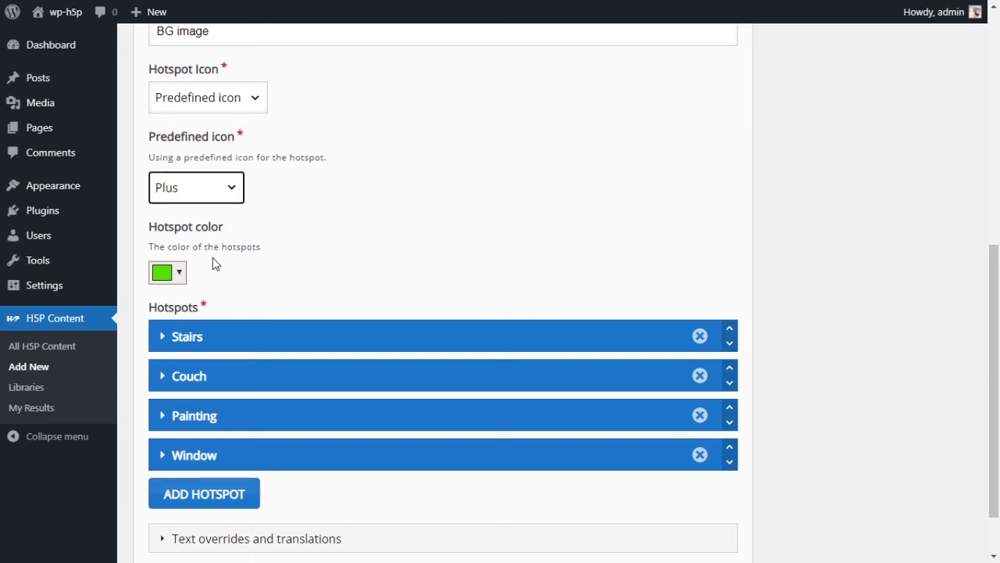
click(366, 170)
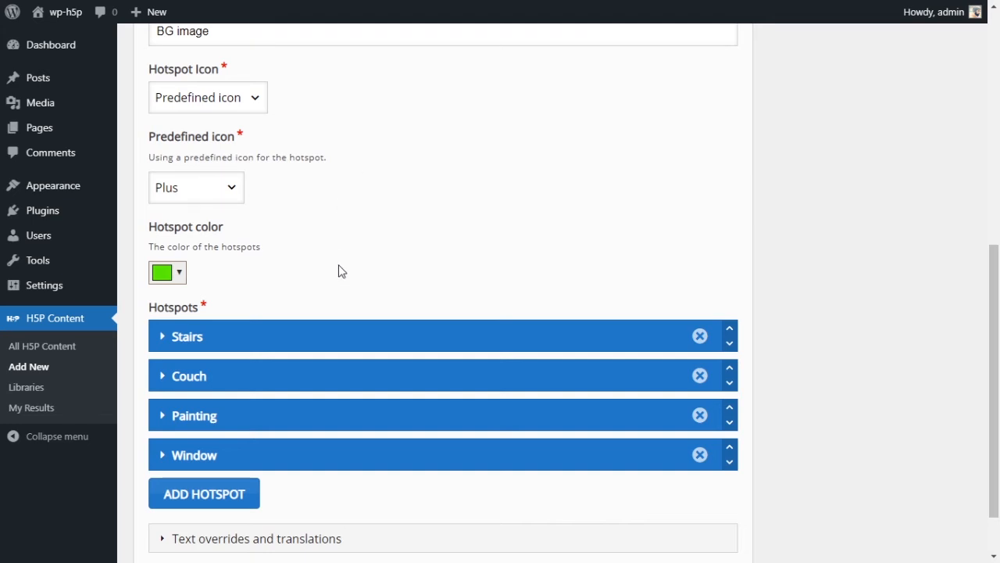
- Examine the Text overrides and translations section, including the Image Hotspots, Image and Video groups and the language choices
scroll(338, 271, down, 2)
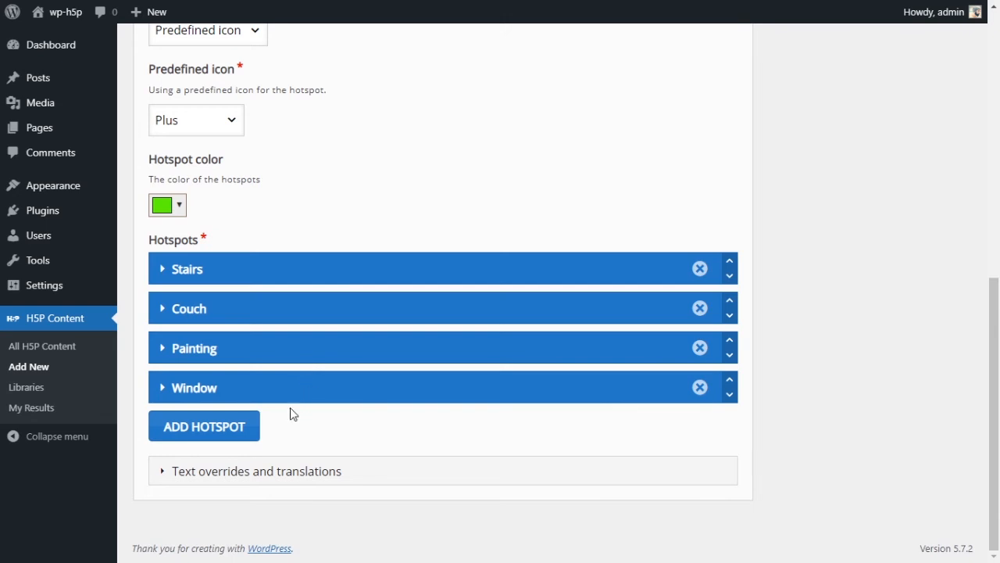
click(174, 469)
scroll(406, 382, down, 2)
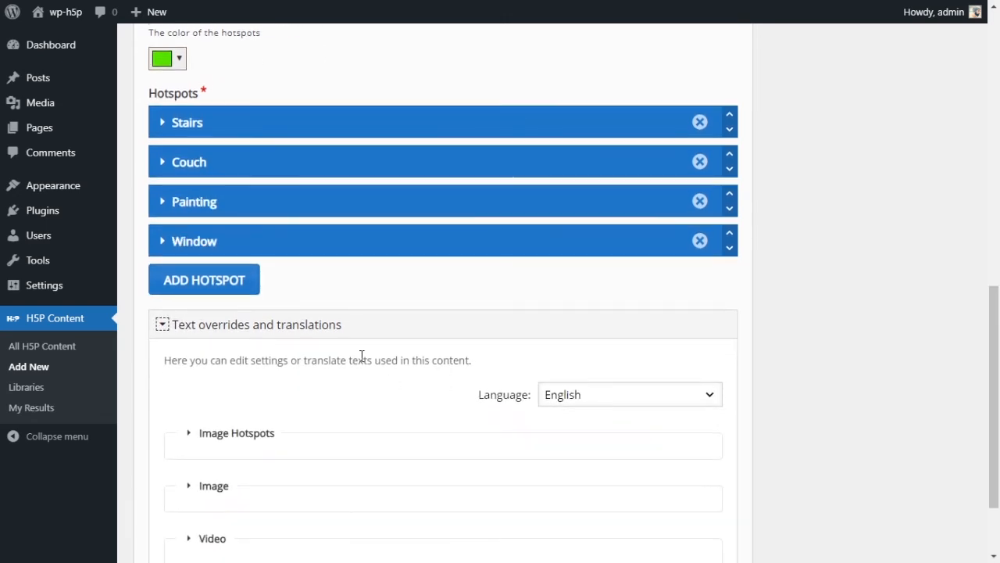
scroll(504, 386, down, 2)
click(192, 336)
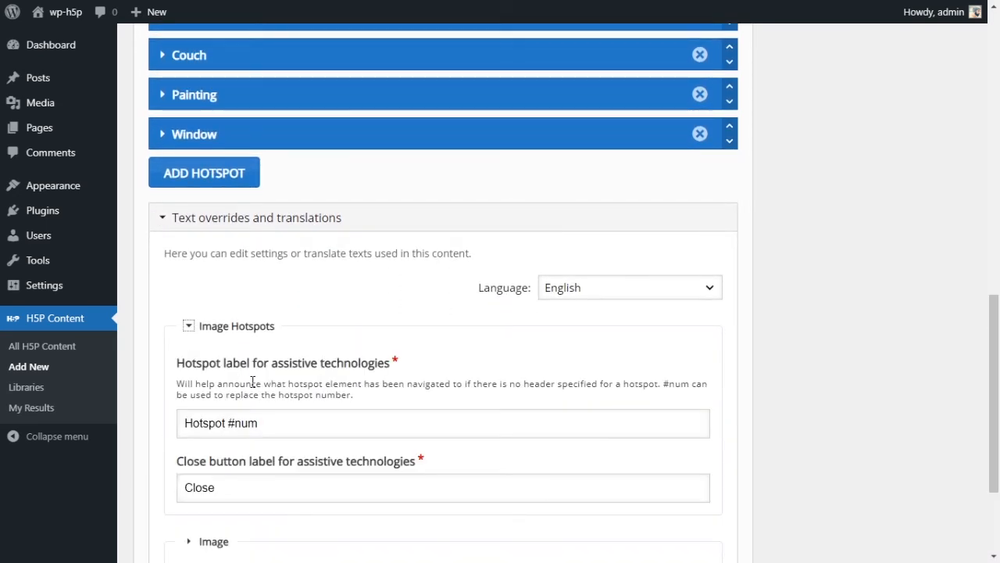
scroll(251, 383, down, 2)
click(223, 395)
scroll(258, 410, down, 2)
click(203, 432)
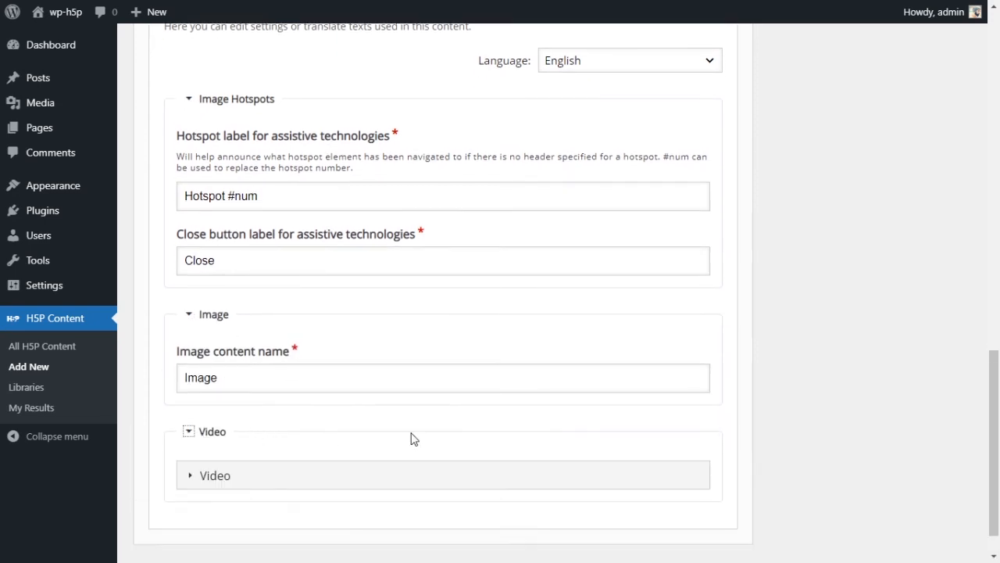
scroll(531, 402, up, 2)
click(612, 212)
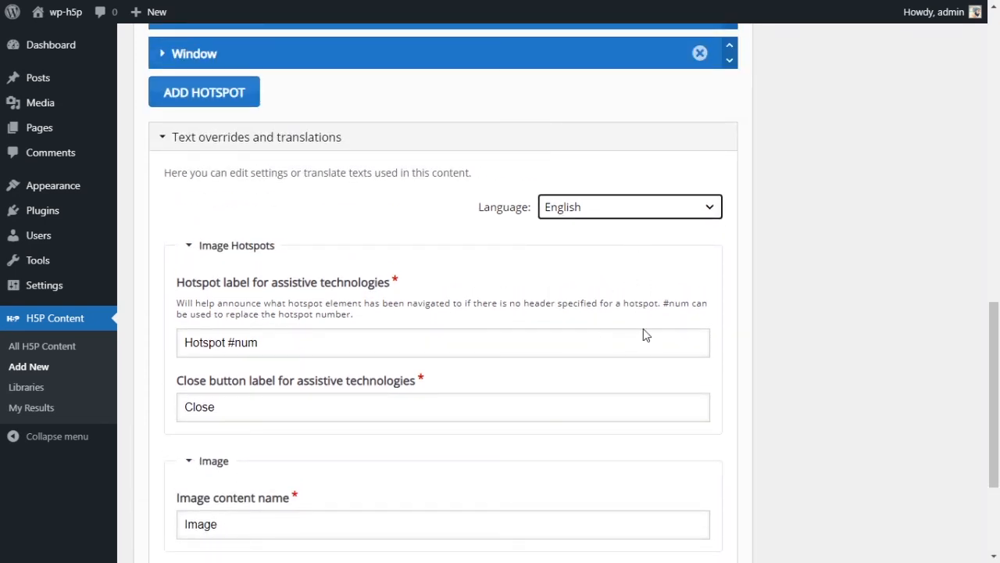
click(797, 201)
- Review the Stairs hotspot's position, header, text item and image item from top to bottom
scroll(693, 261, up, 5)
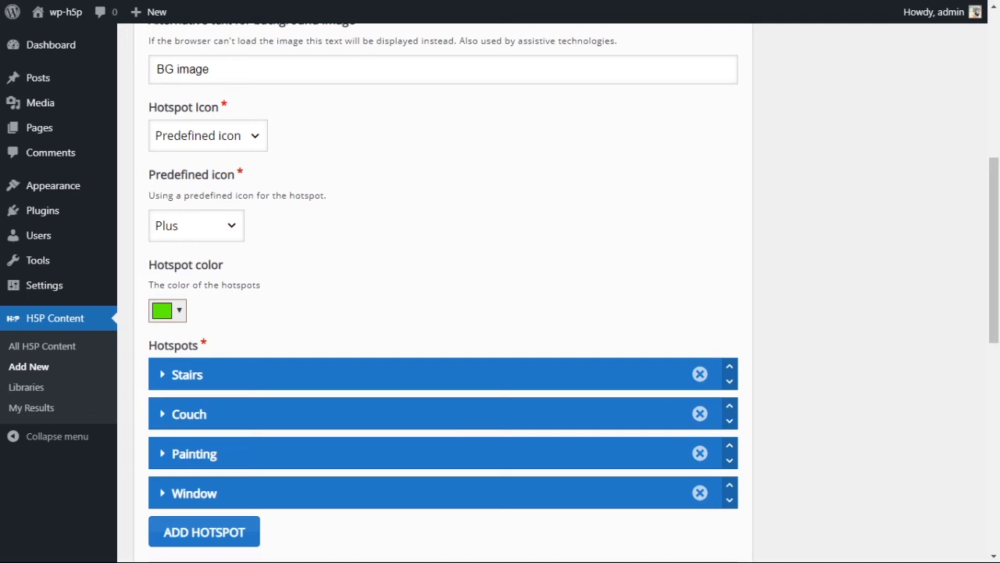
scroll(507, 292, up, 1)
scroll(507, 292, down, 2)
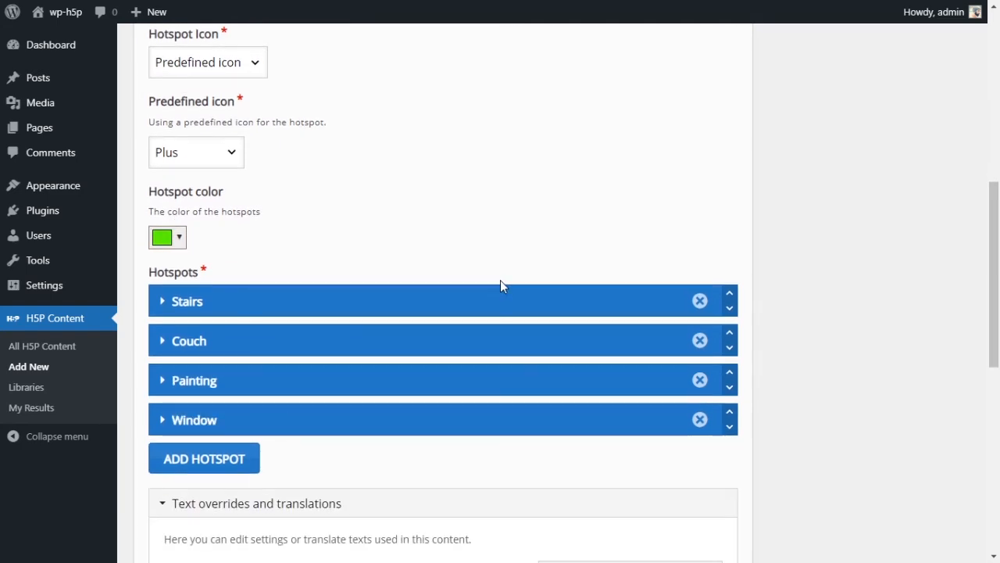
scroll(438, 273, down, 3)
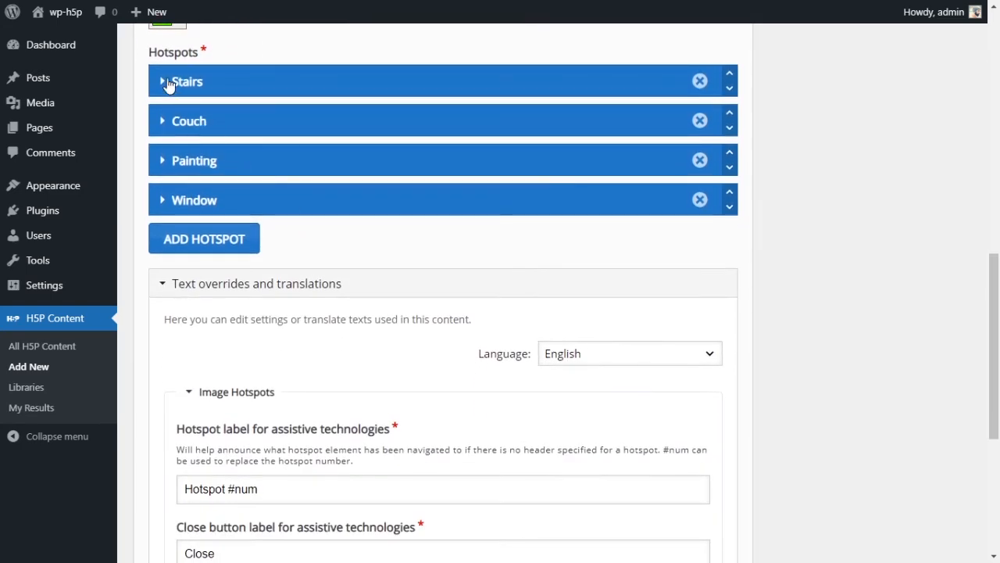
click(168, 84)
scroll(490, 238, down, 8)
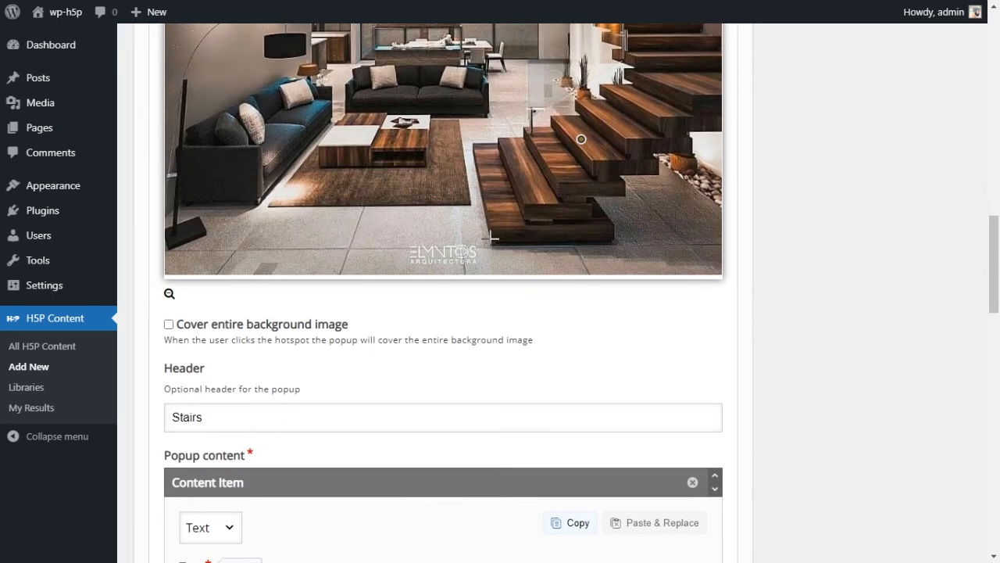
scroll(258, 305, down, 3)
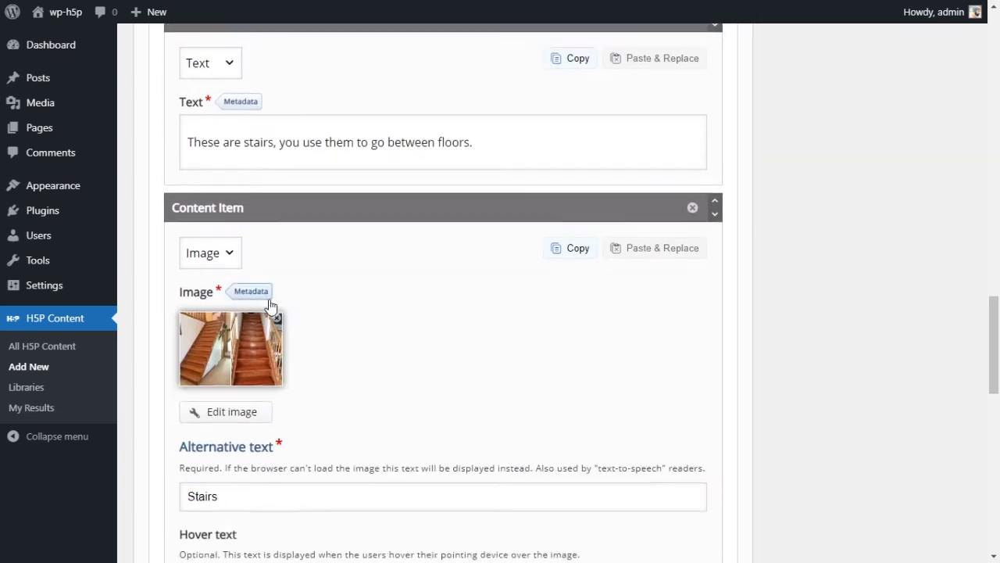
scroll(262, 316, down, 3)
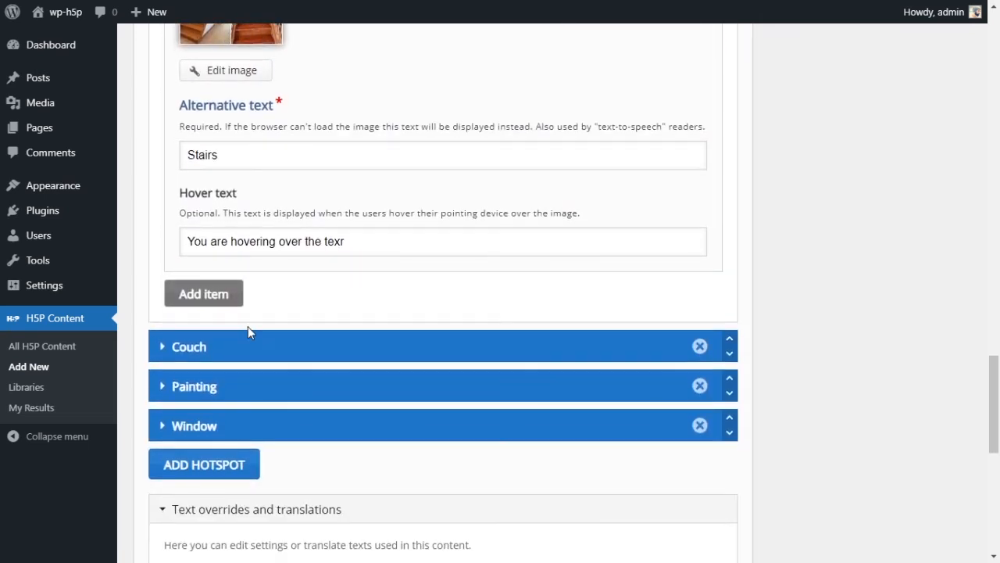
- Review the Couch hotspot's position, background cover option, header and video item, comparing it with the Stairs hotspot
click(196, 346)
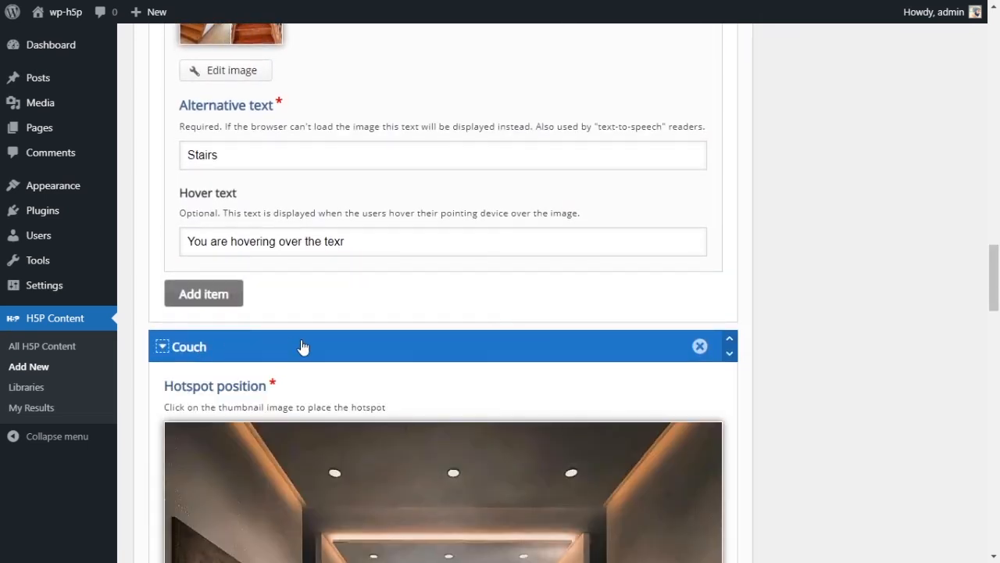
scroll(299, 338, down, 7)
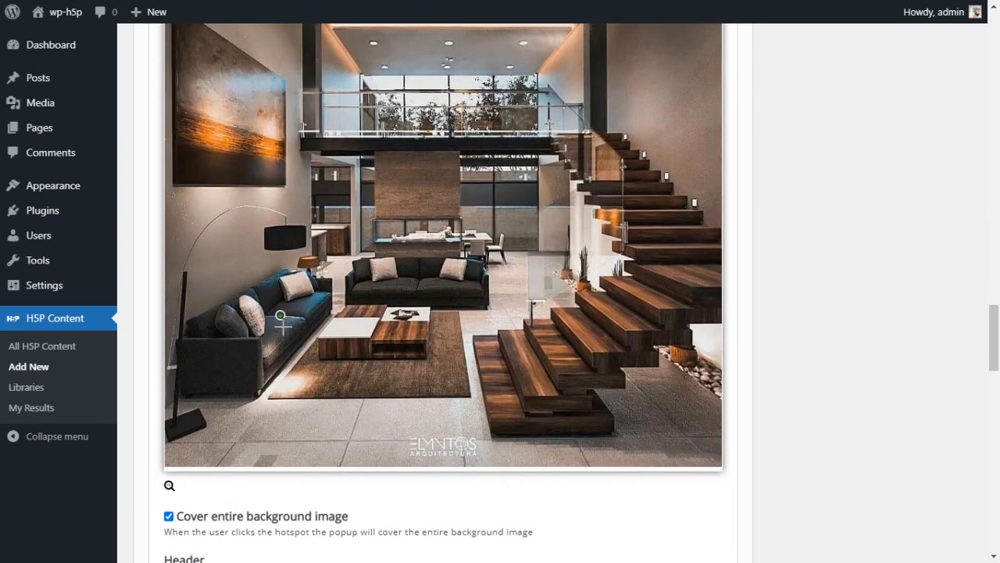
scroll(299, 320, down, 6)
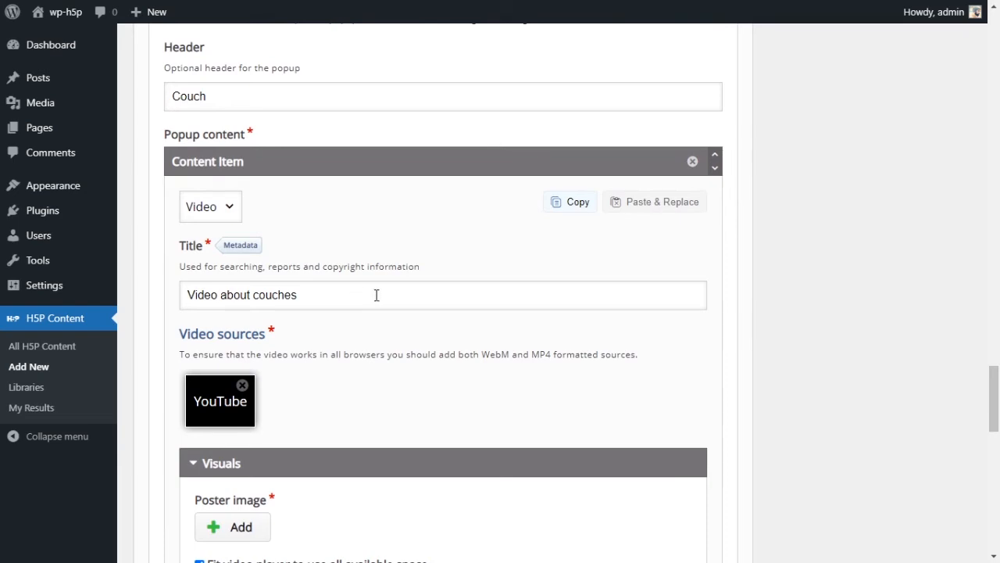
scroll(375, 294, down, 3)
scroll(341, 248, down, 4)
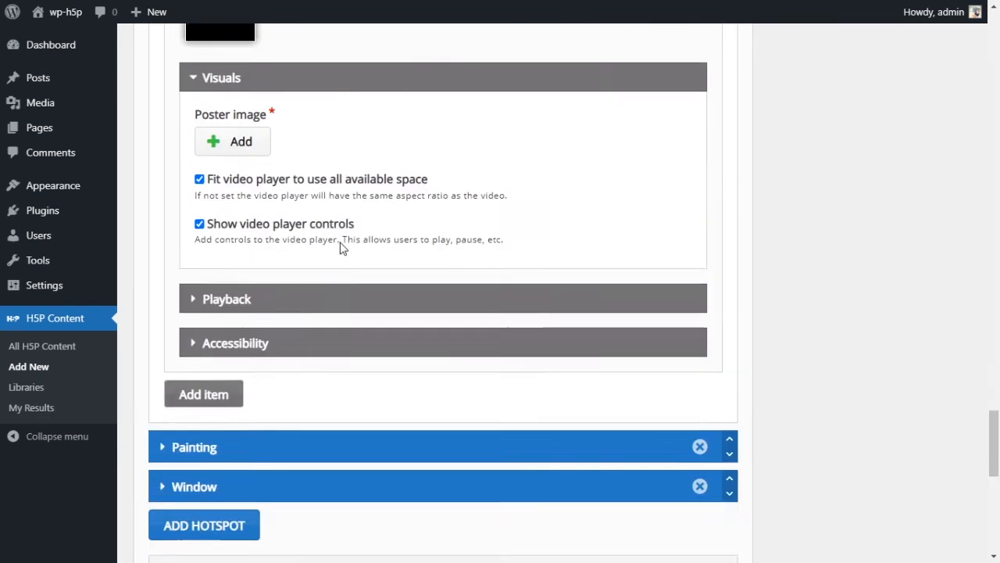
scroll(313, 250, up, 9)
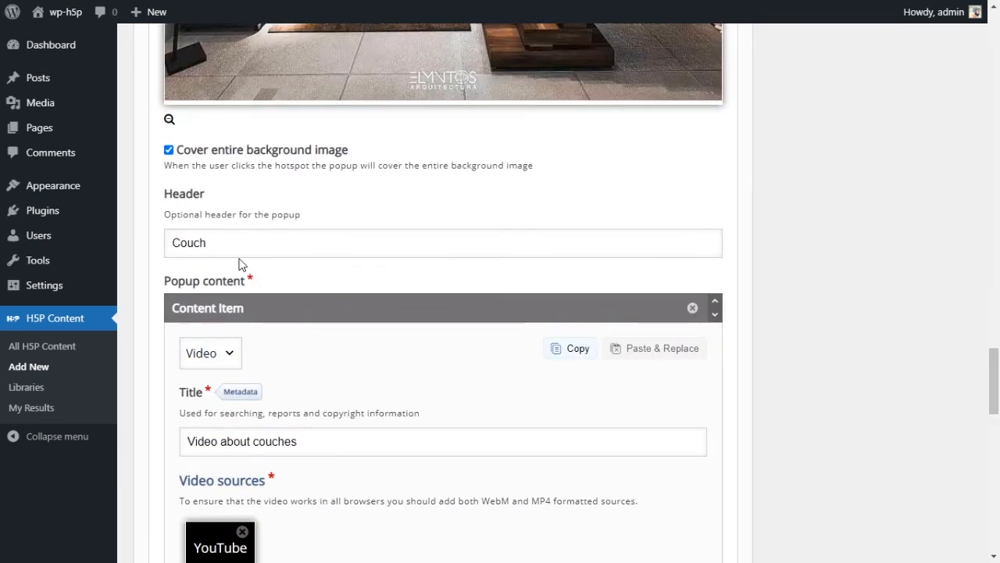
scroll(446, 337, up, 2)
scroll(447, 337, down, 4)
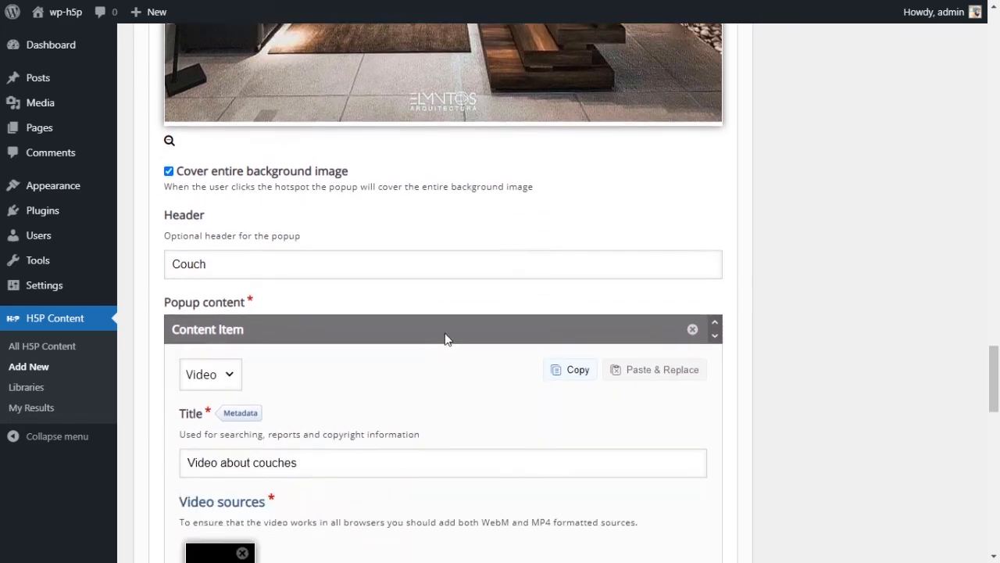
scroll(445, 336, down, 5)
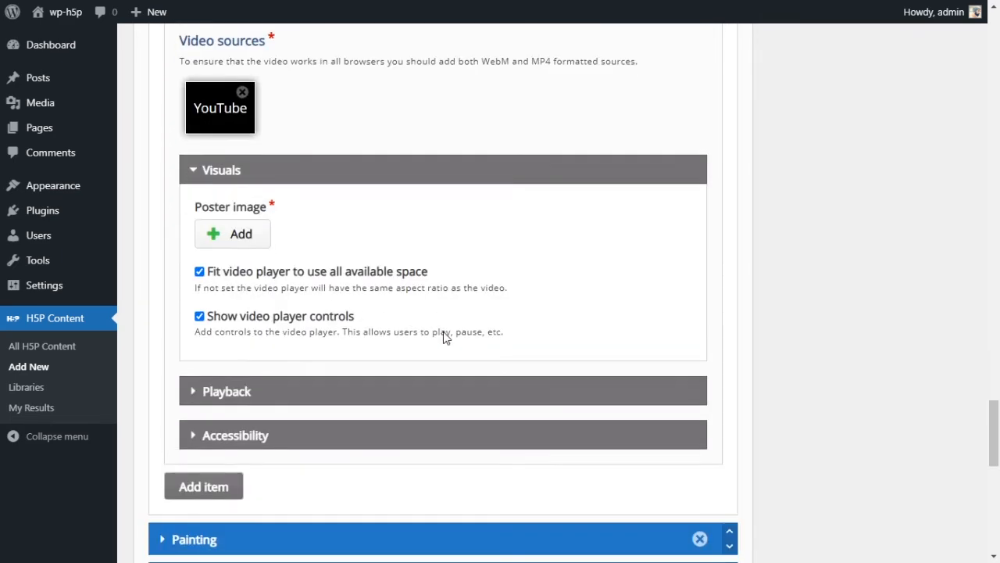
scroll(443, 337, up, 6)
scroll(443, 337, down, 1)
scroll(443, 337, up, 4)
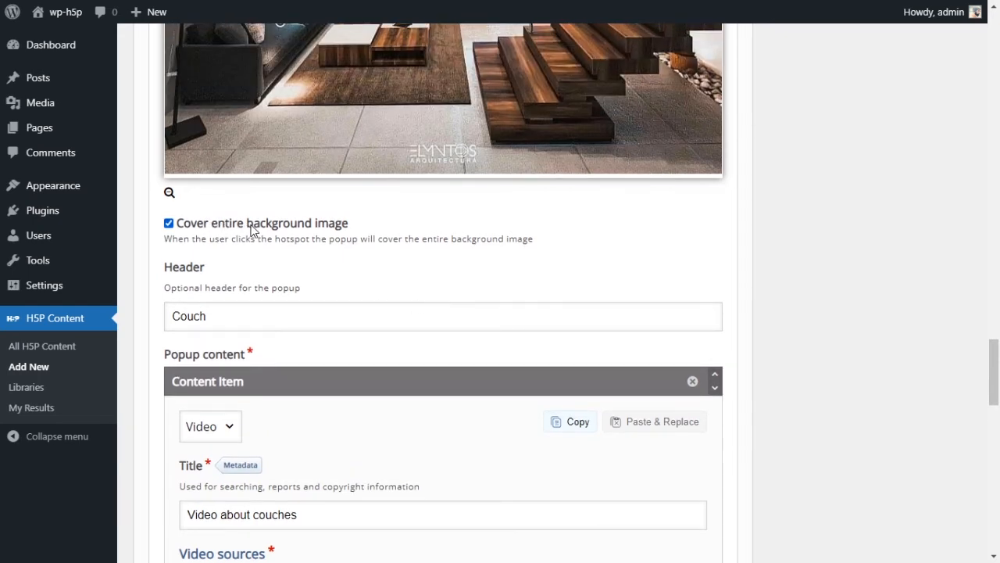
scroll(362, 272, up, 15)
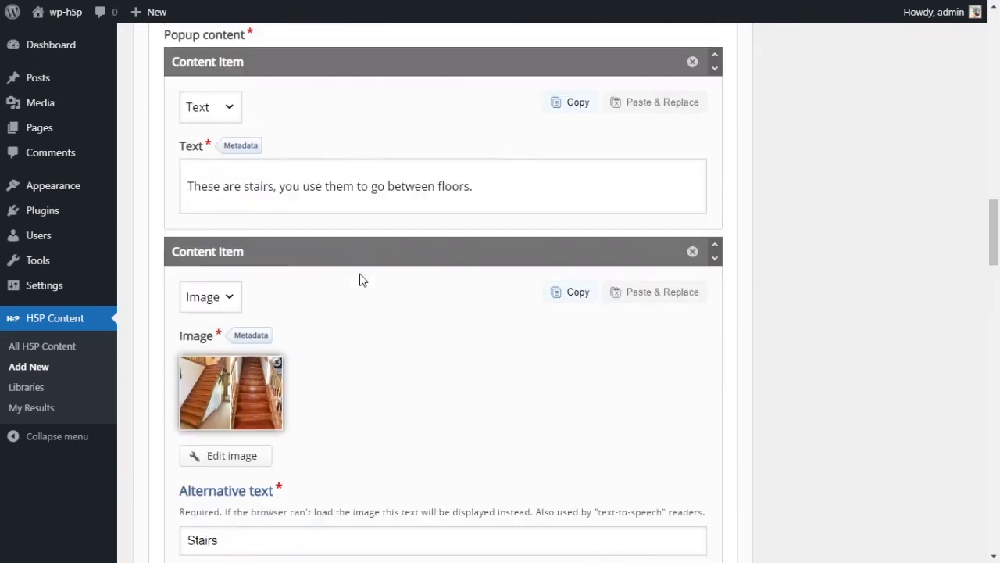
scroll(345, 334, down, 16)
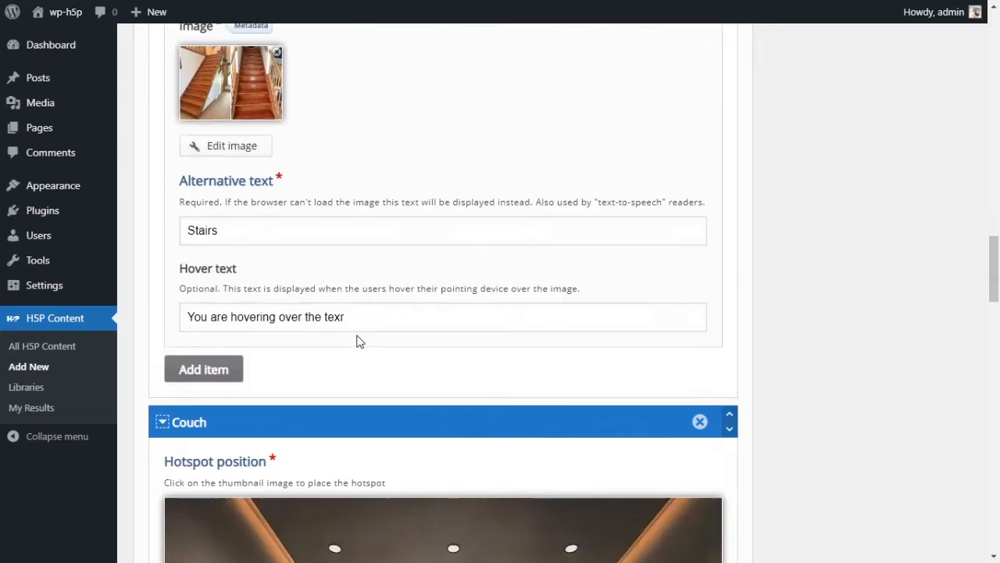
- Review the Painting hotspot's background cover option, header, text item and video item
scroll(355, 334, down, 2)
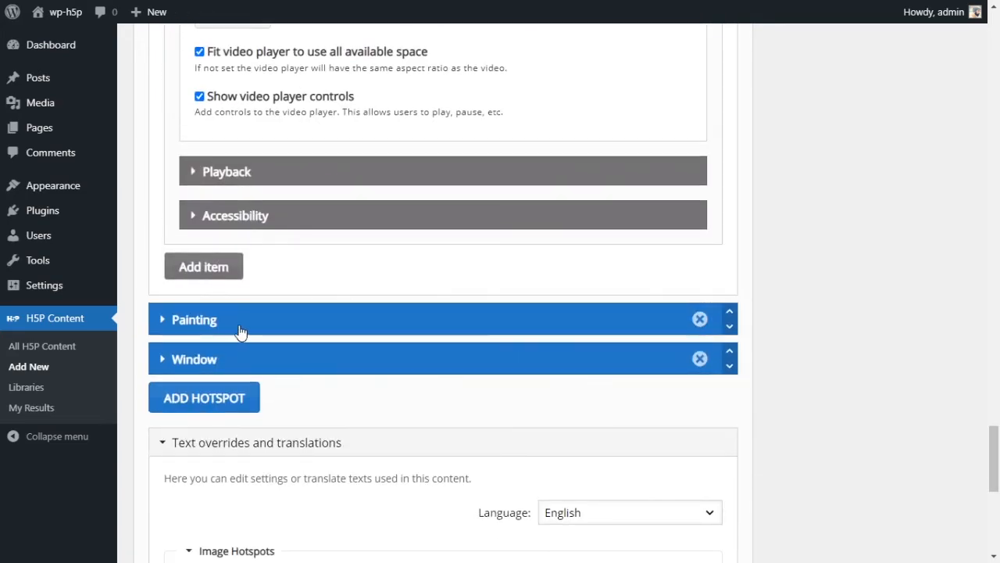
click(357, 331)
scroll(357, 332, down, 6)
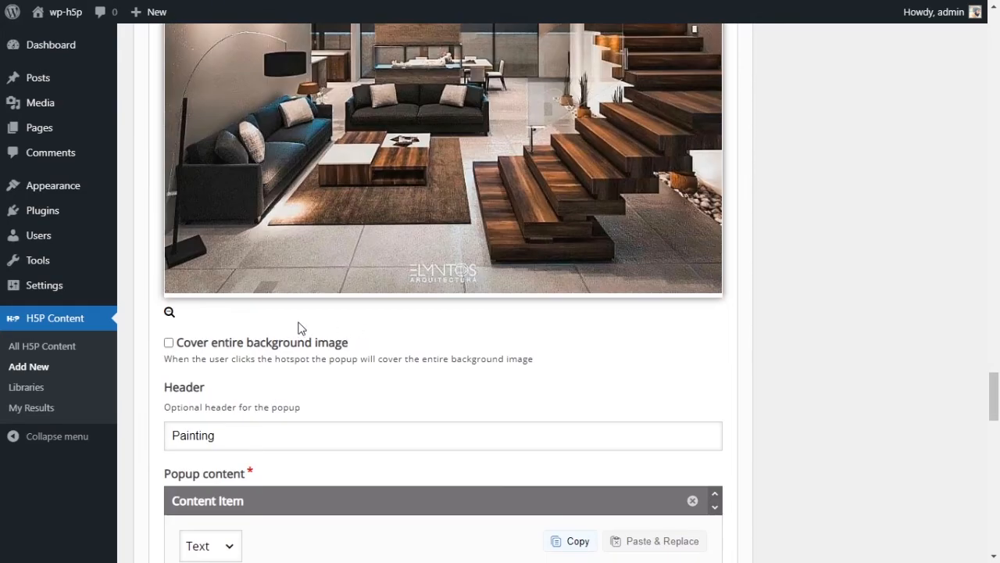
scroll(340, 331, down, 5)
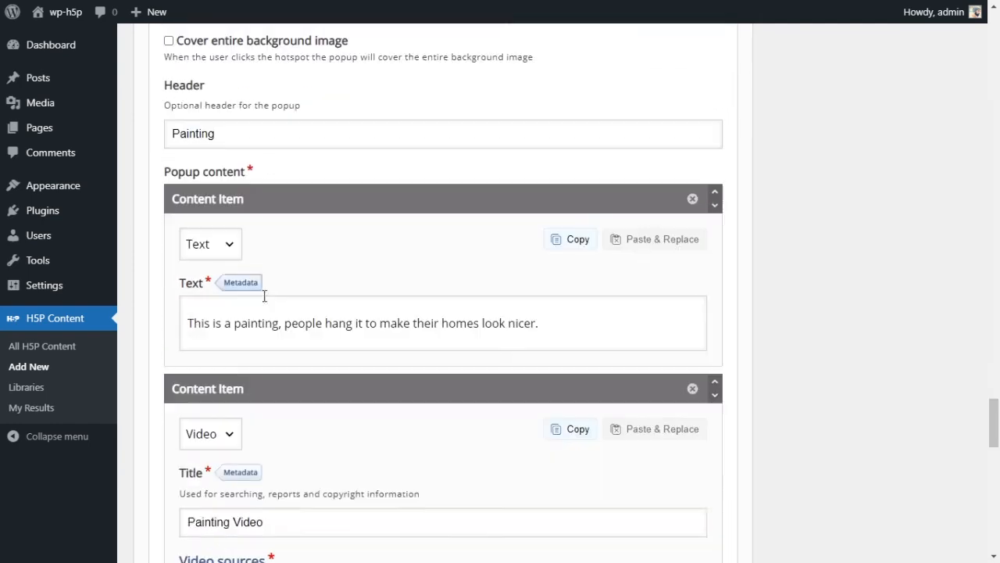
scroll(349, 334, down, 5)
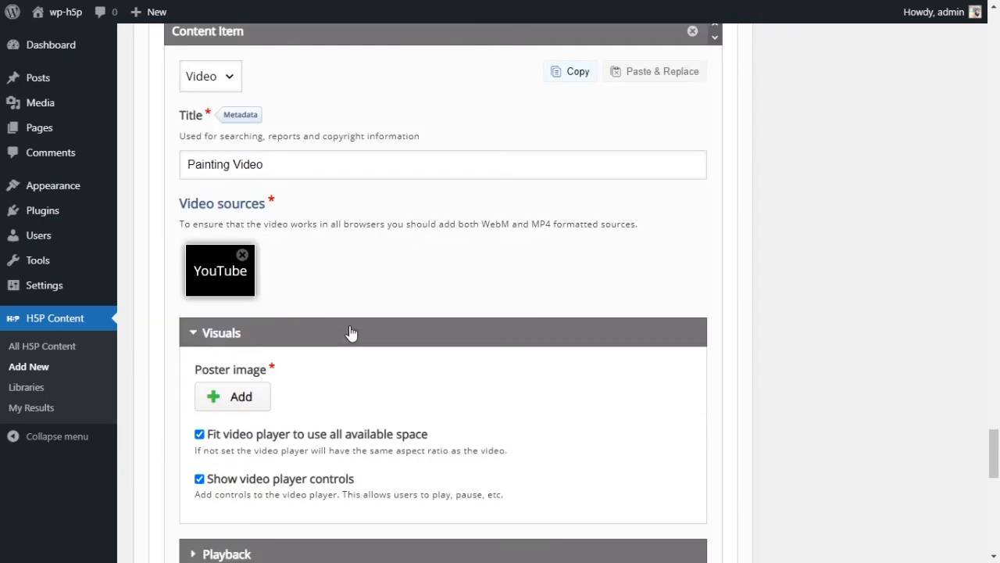
scroll(350, 331, down, 3)
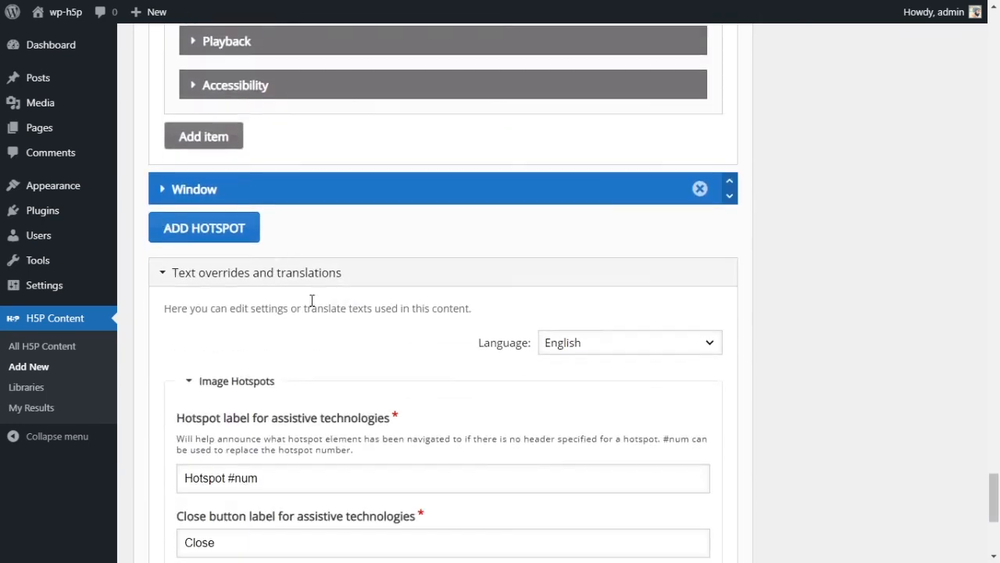
- Review the Window hotspot's background cover option, header and its text and image items
click(205, 195)
scroll(351, 293, down, 3)
scroll(304, 375, down, 3)
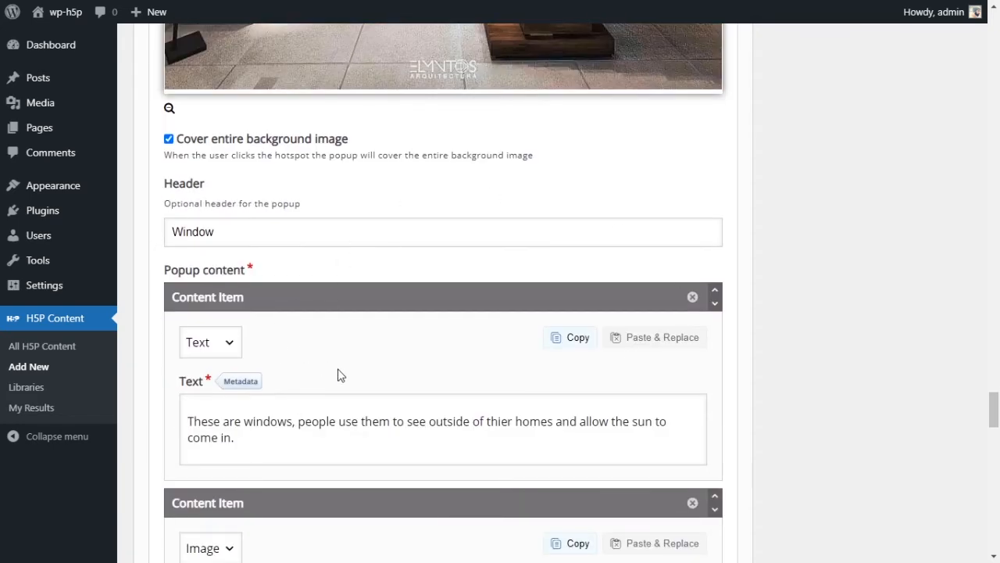
scroll(426, 394, down, 5)
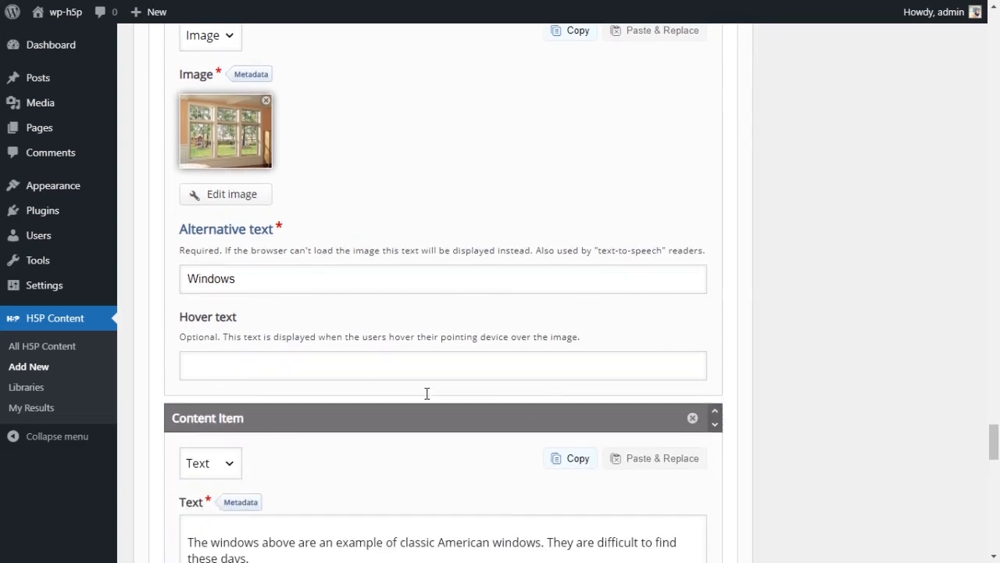
scroll(430, 394, down, 1)
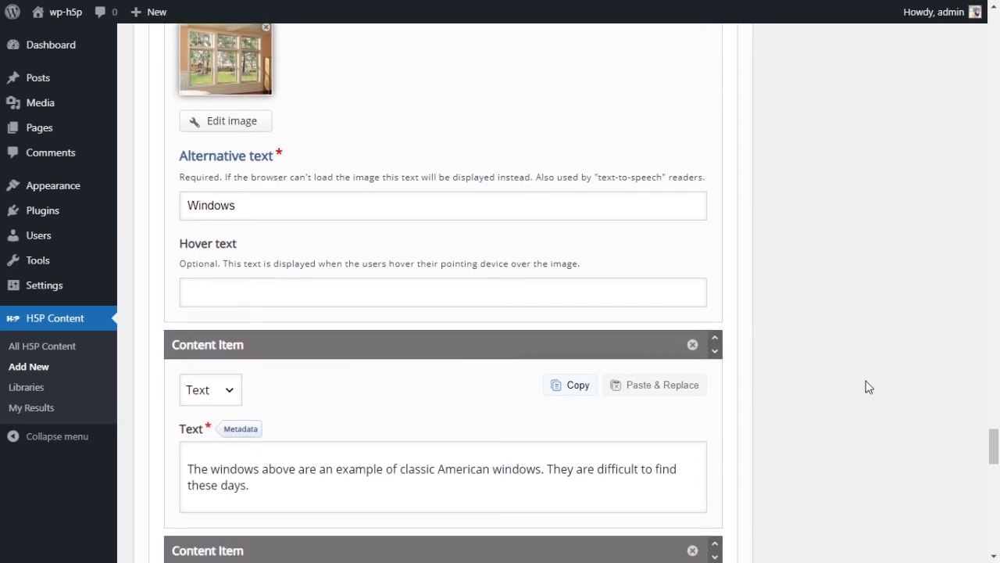
- Turn off the display of the toolbar below the content and create the Image Hotspots item
drag(994, 442, 996, 17)
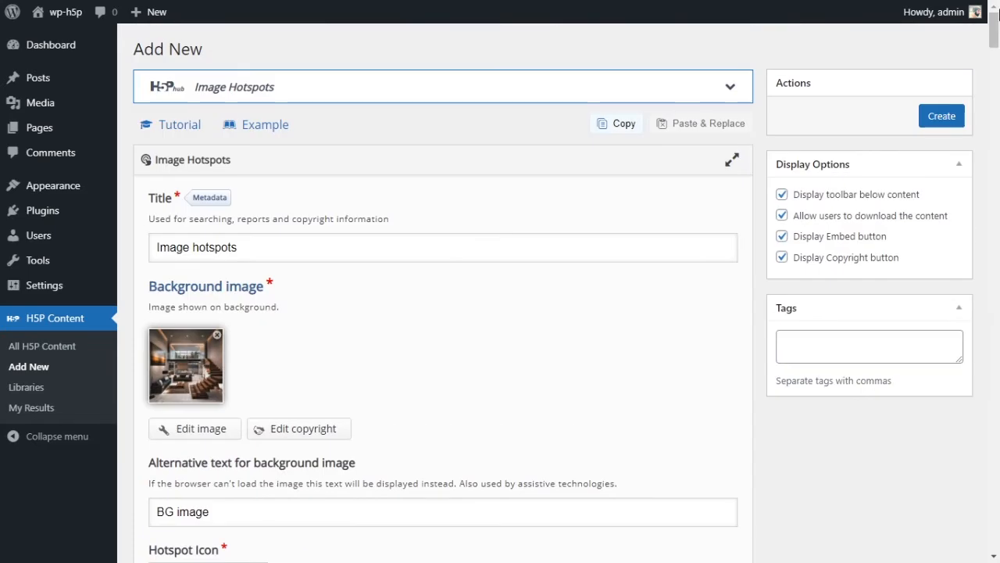
click(780, 200)
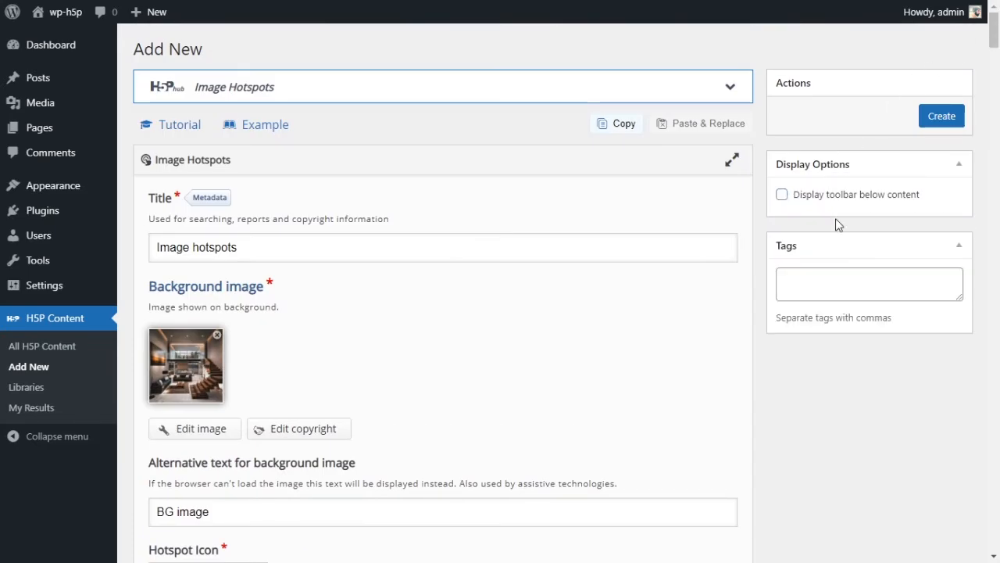
click(943, 119)
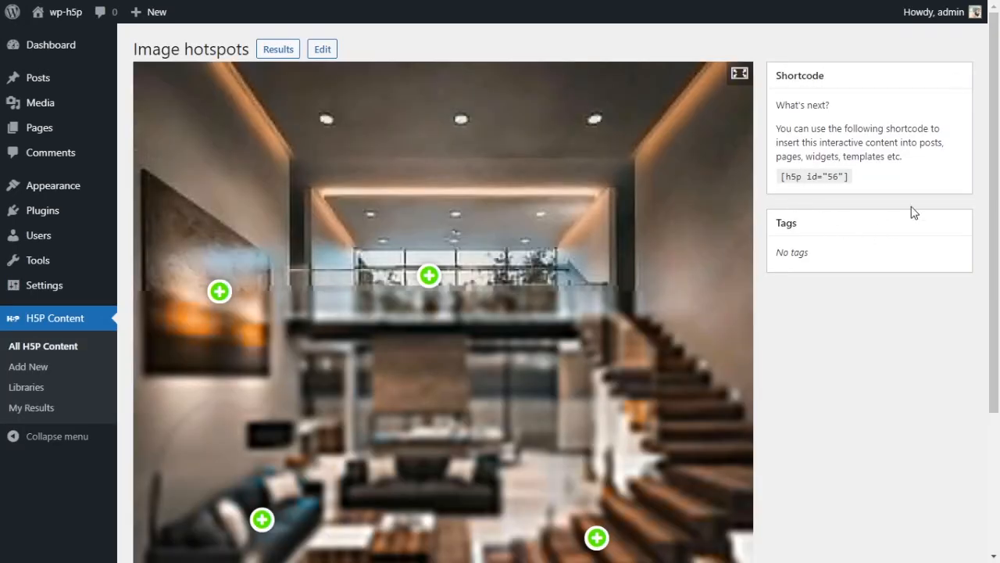
- Open the Stairs hotspot popup in the published living room image to check its text and picture
drag(997, 128, 998, 213)
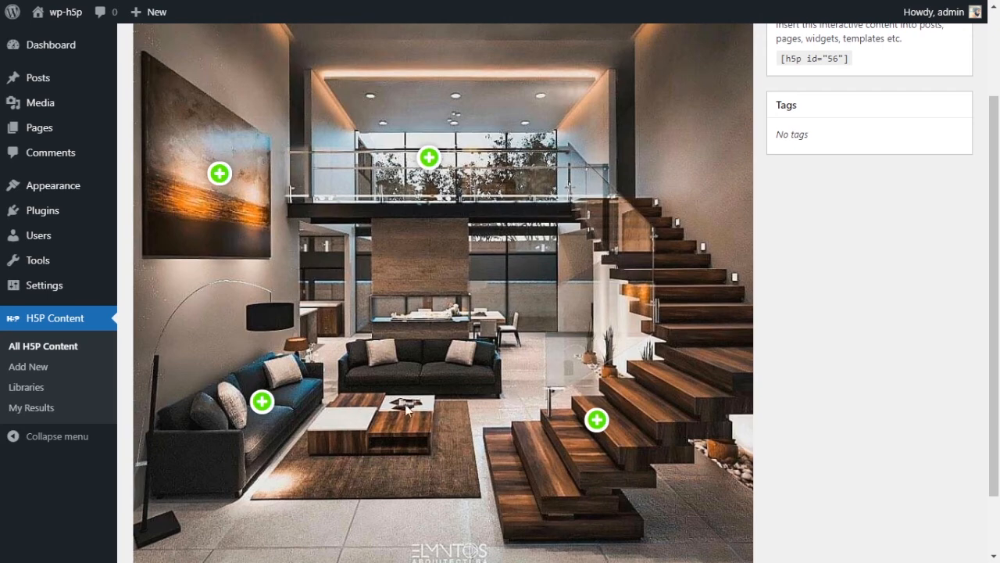
click(598, 423)
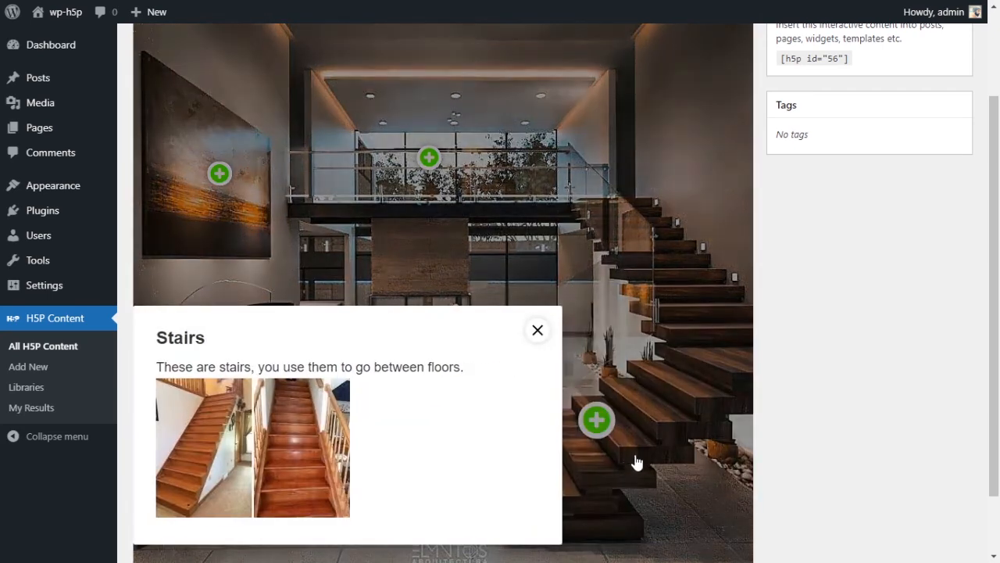
scroll(698, 430, down, 1)
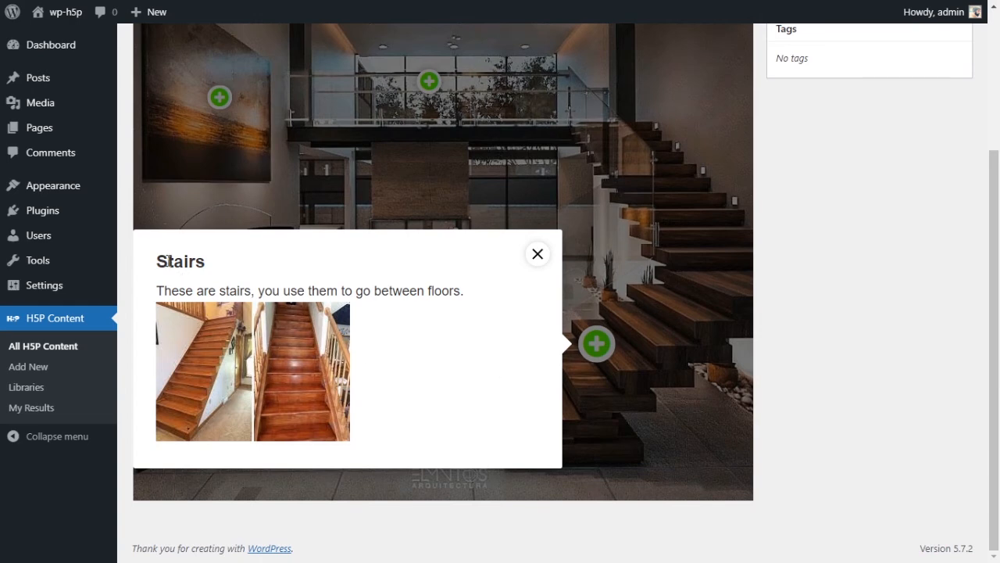
- Read the header and description in the Stairs popup, check its picture, and close the popup
drag(168, 261, 209, 265)
drag(161, 290, 425, 291)
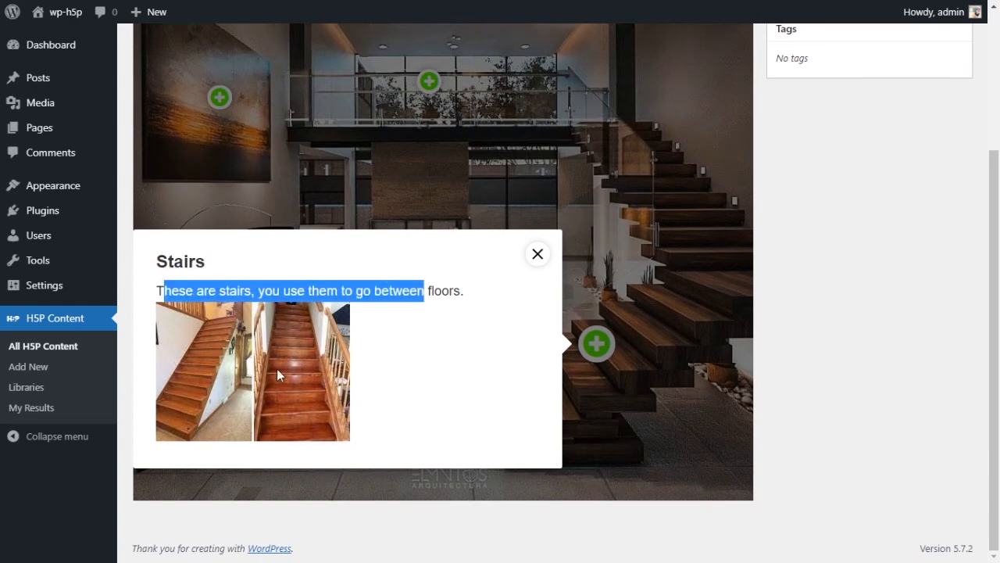
click(461, 373)
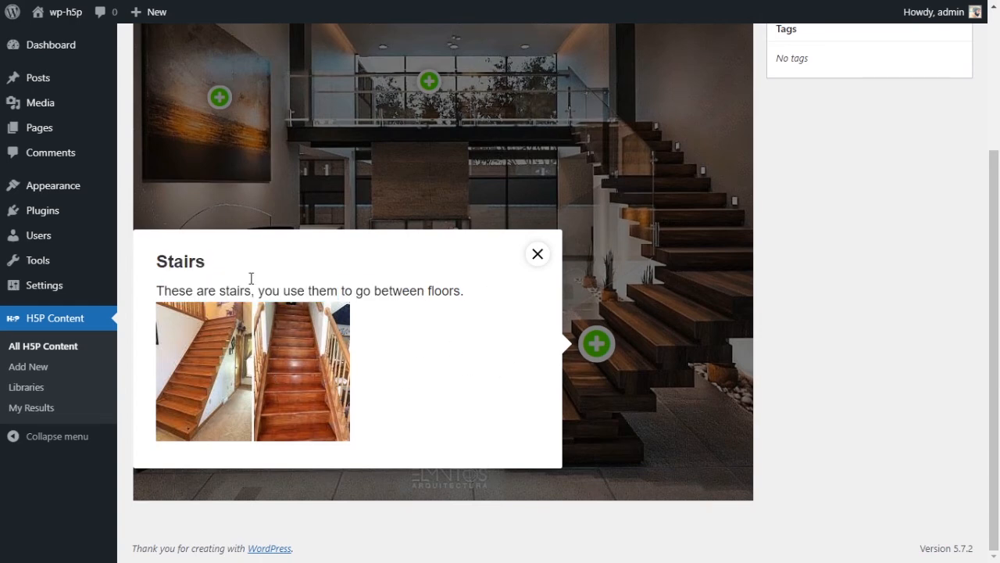
click(538, 253)
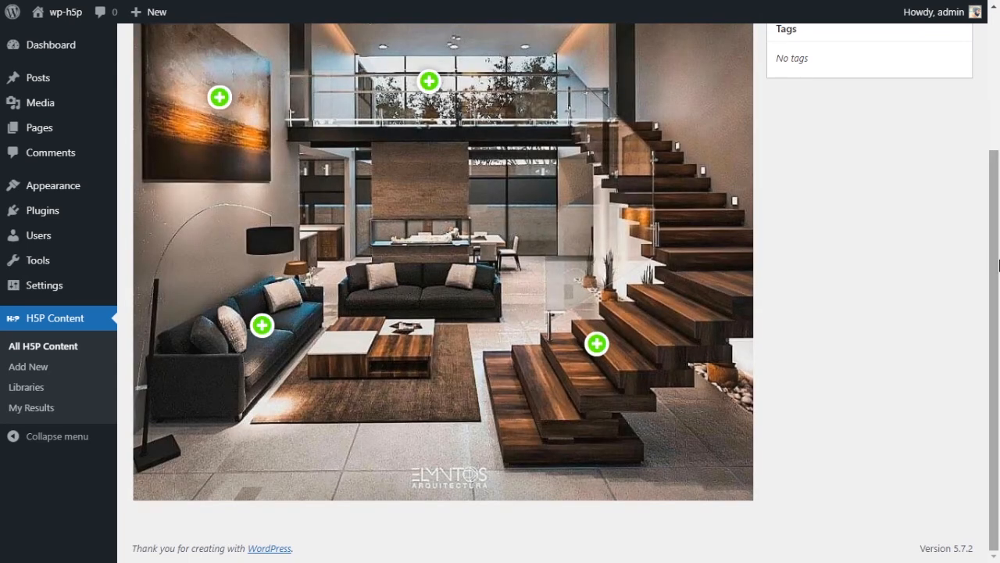
- Open the Couch hotspot popup in the living room image and look over its header and embedded video
drag(996, 267, 998, 229)
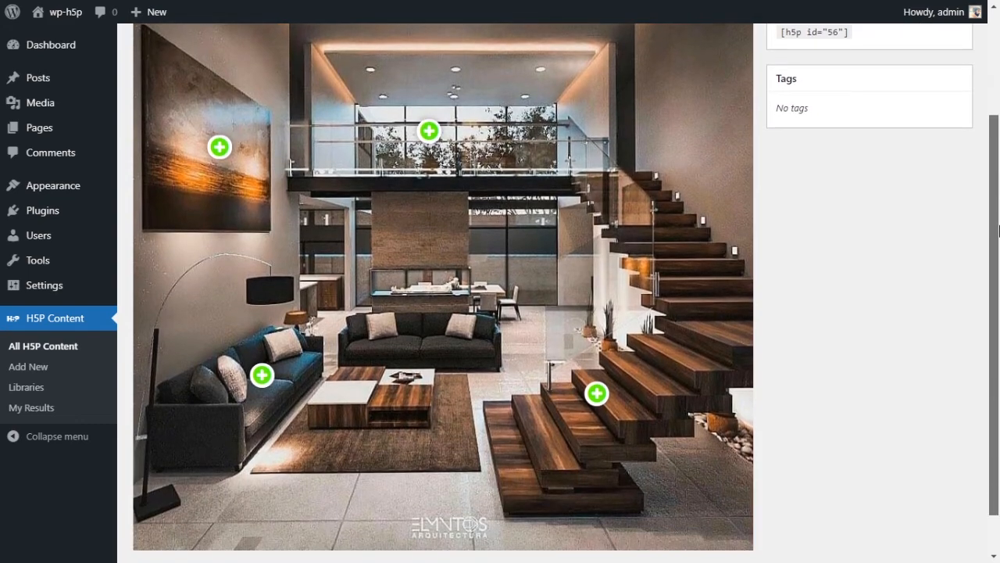
click(260, 377)
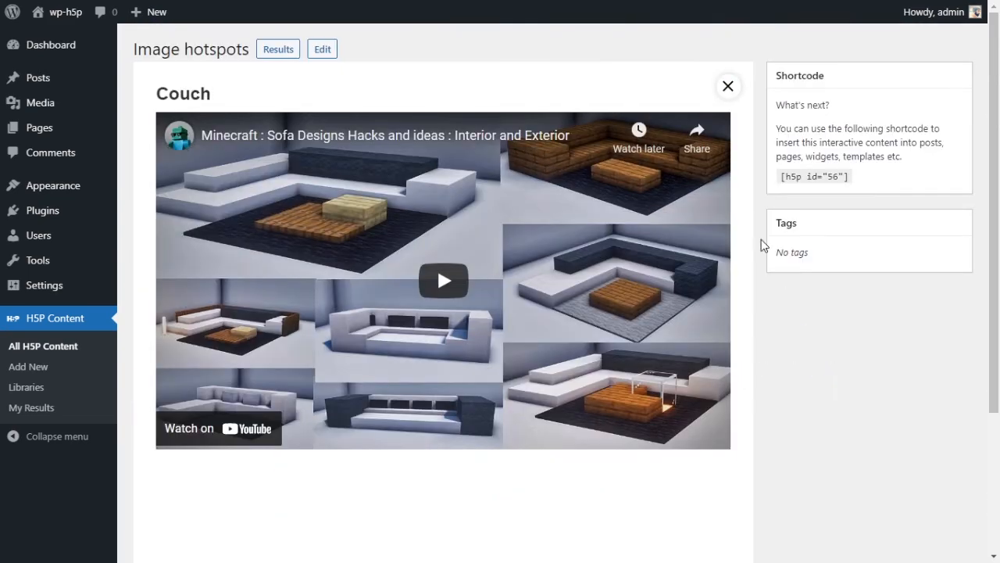
scroll(462, 456, down, 3)
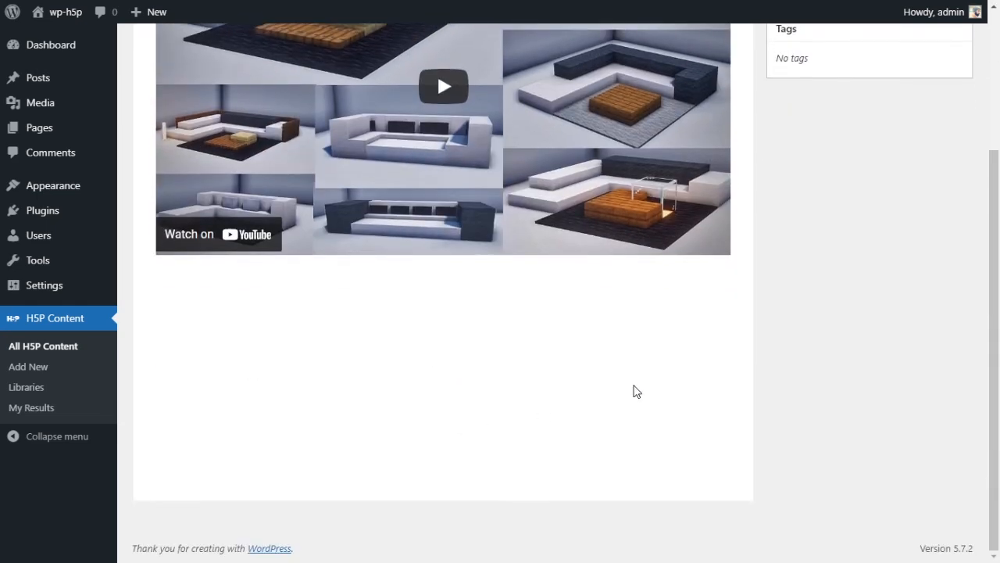
scroll(637, 391, up, 3)
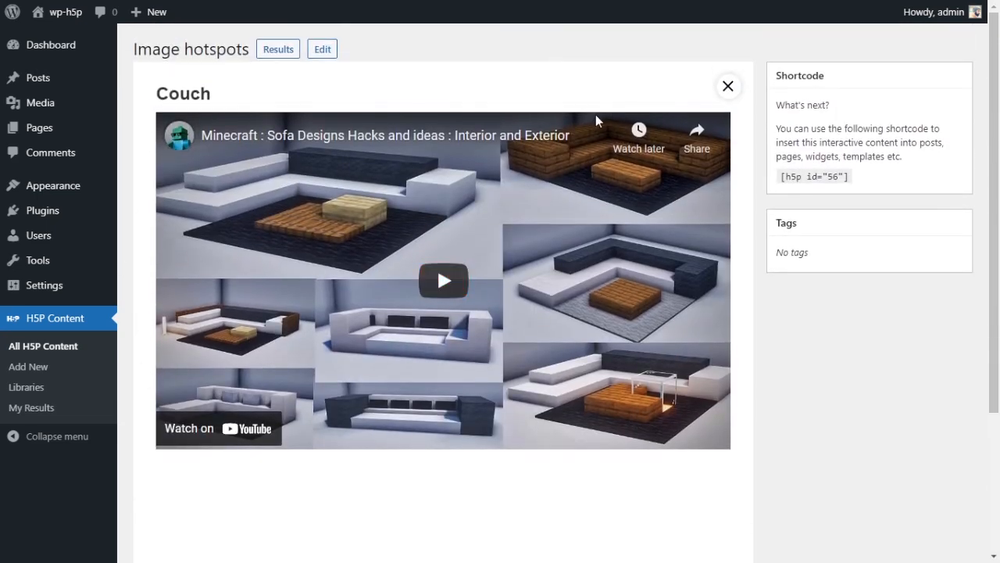
scroll(613, 213, down, 2)
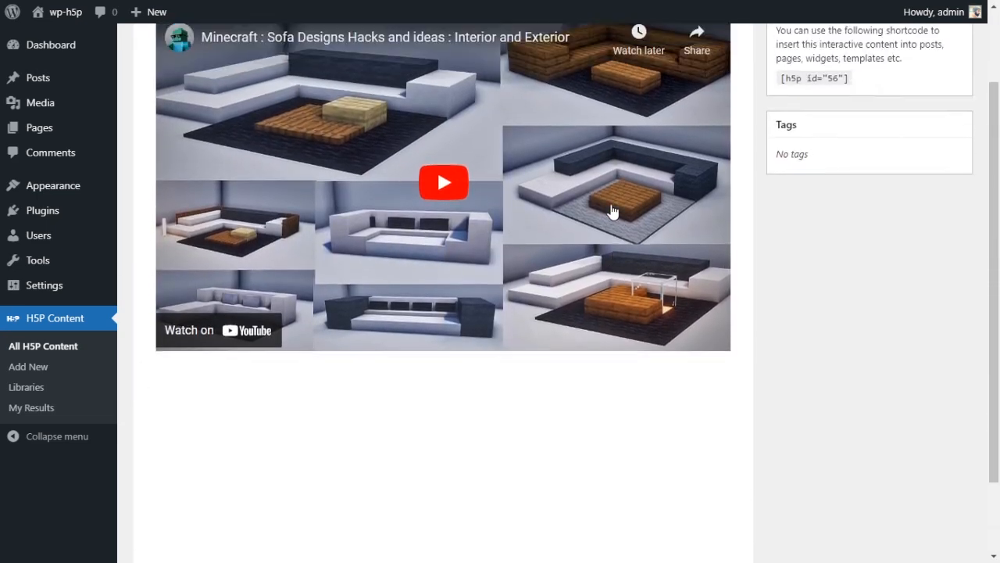
scroll(613, 212, up, 2)
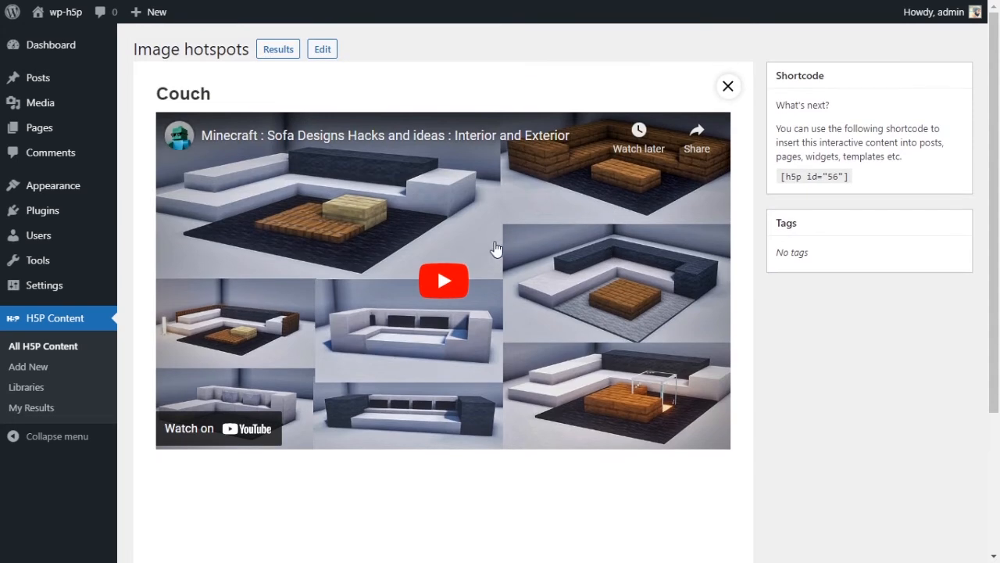
- Test the Couch video by playing it, skipping ahead to about 3:11, dismissing the ads and pausing it, and close the popup
click(456, 286)
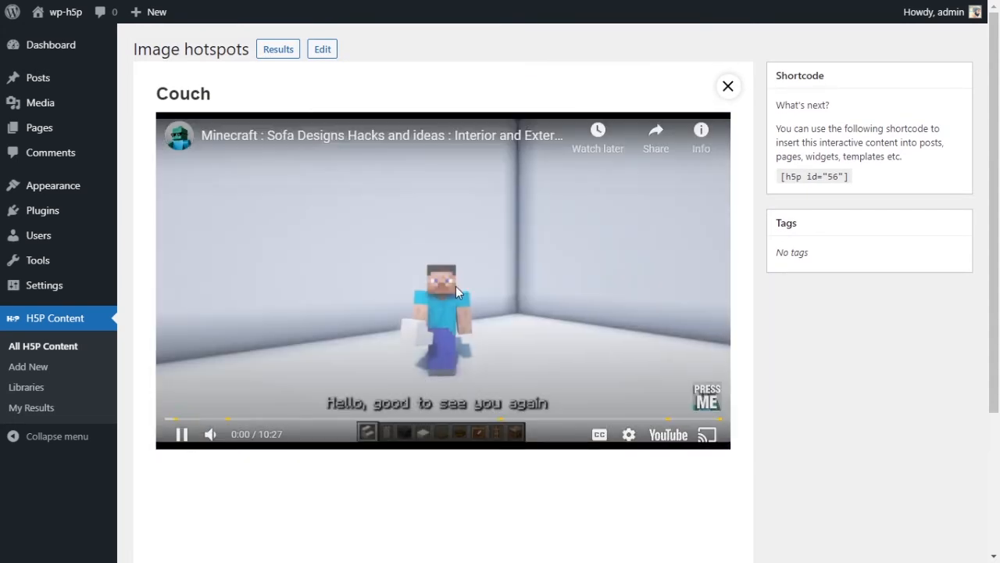
click(200, 419)
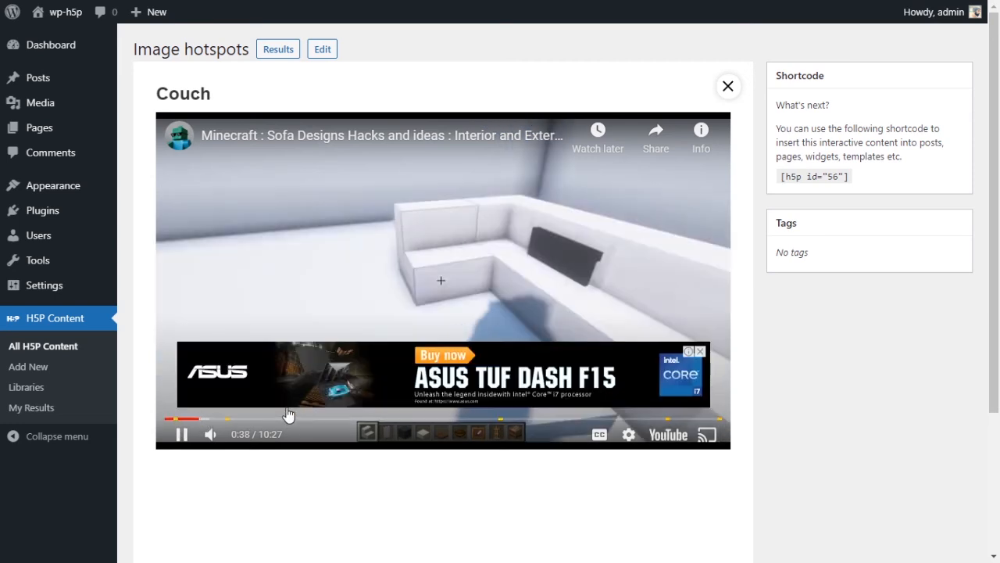
click(701, 352)
click(270, 420)
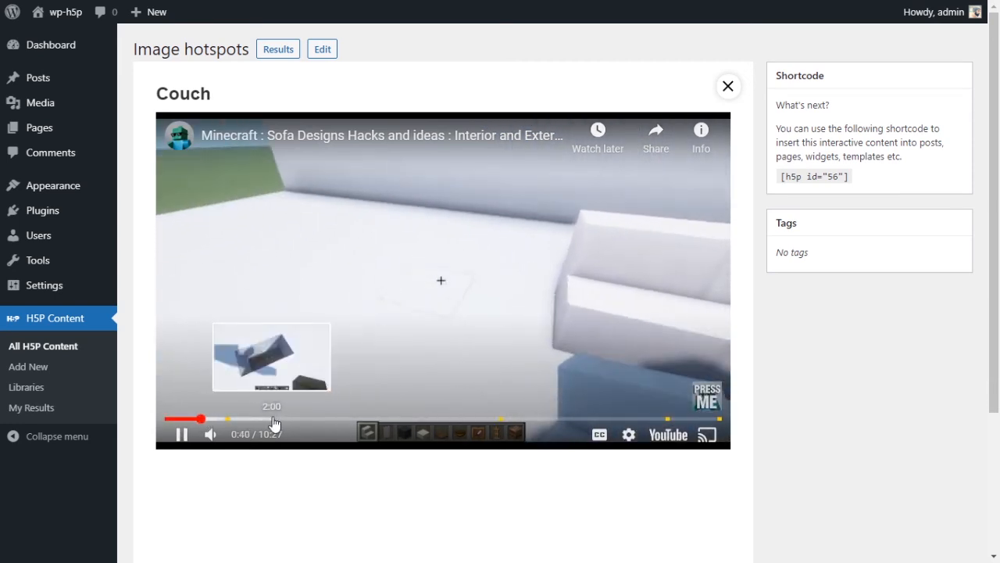
click(336, 420)
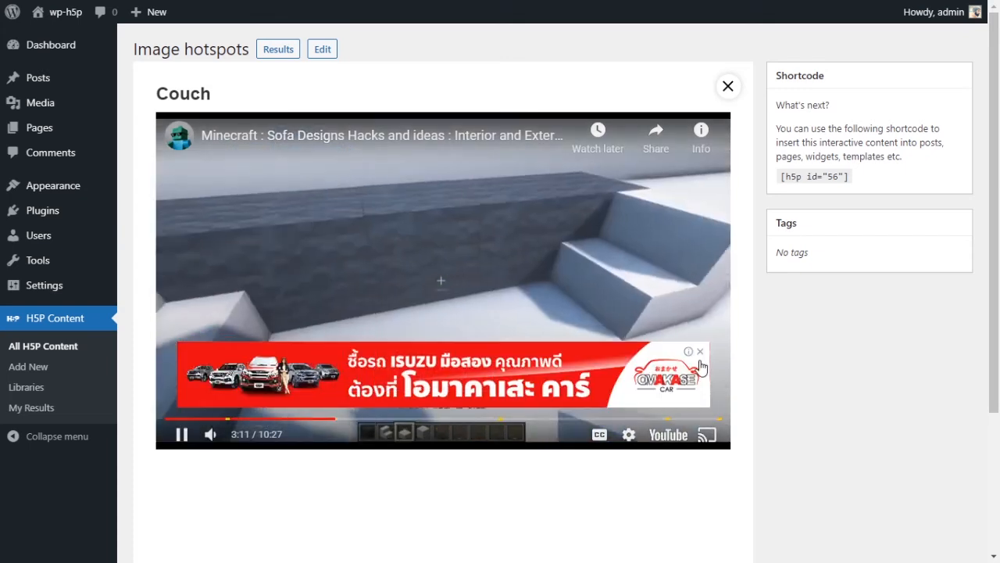
click(703, 350)
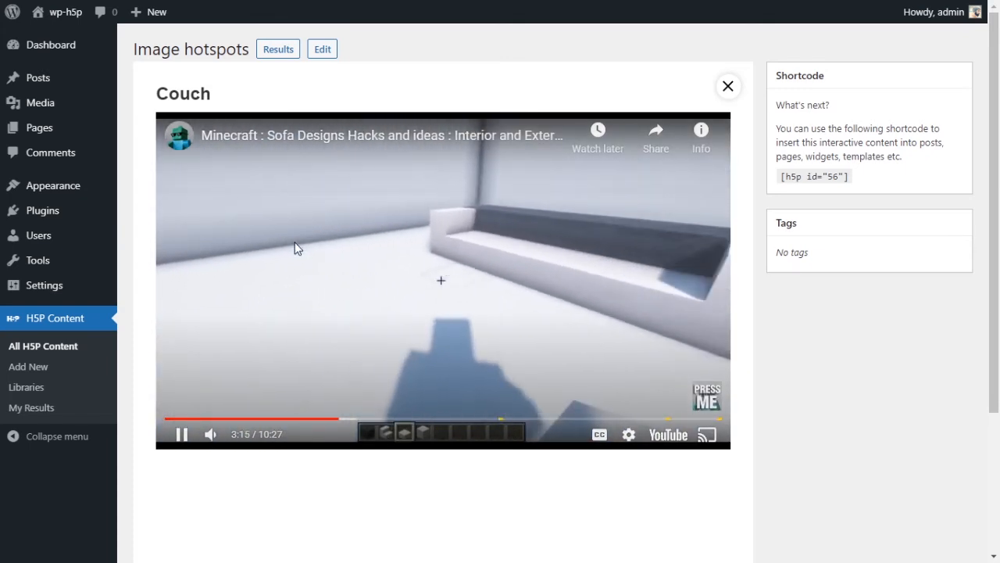
click(295, 247)
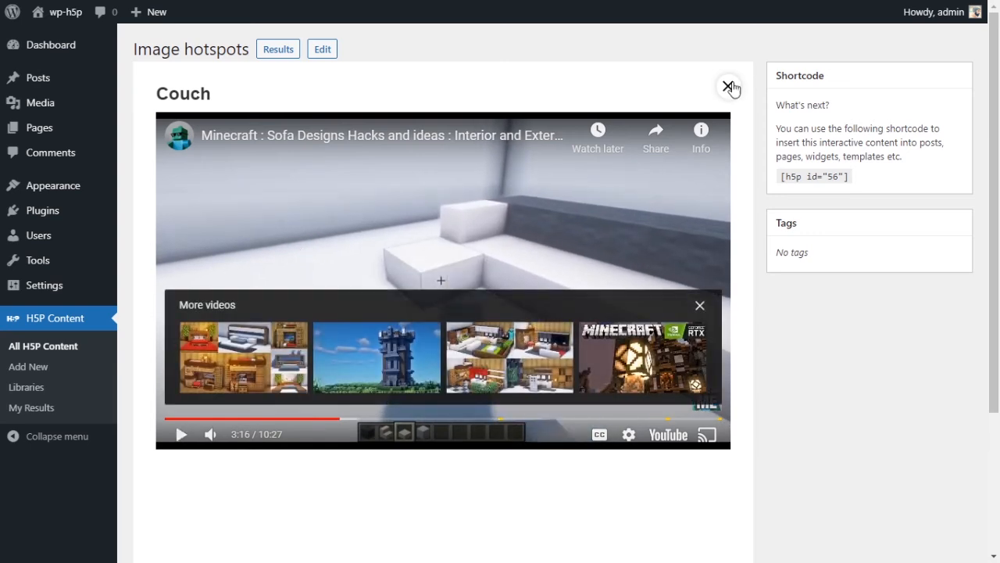
click(729, 87)
- Open the Painting hotspot popup and read its header and description above the video
scroll(508, 380, down, 3)
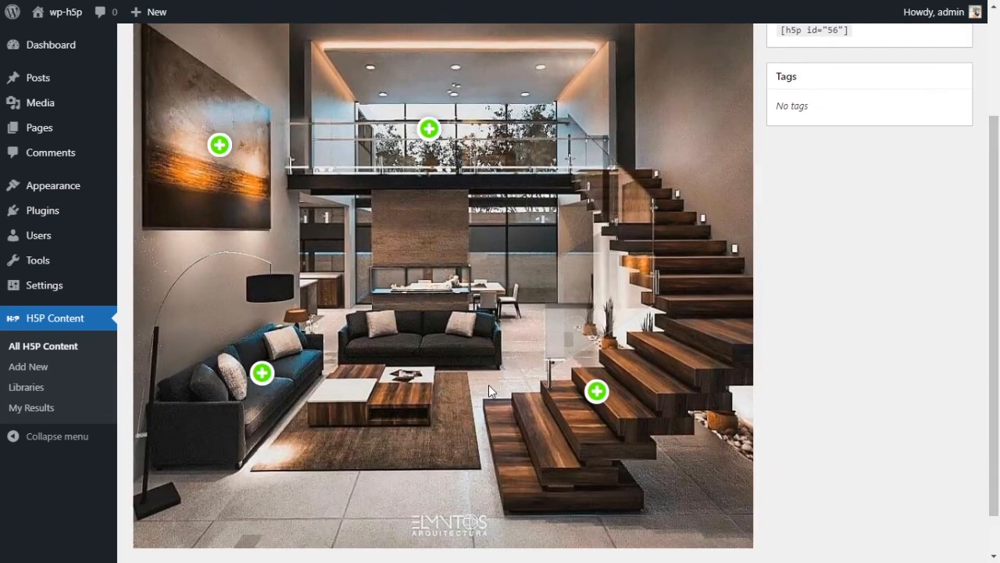
click(221, 145)
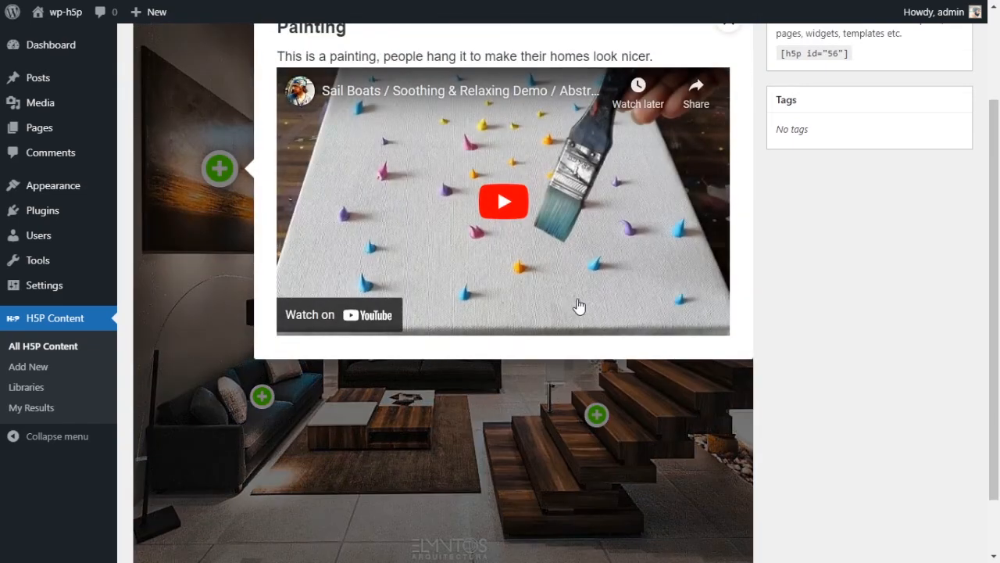
scroll(687, 310, up, 3)
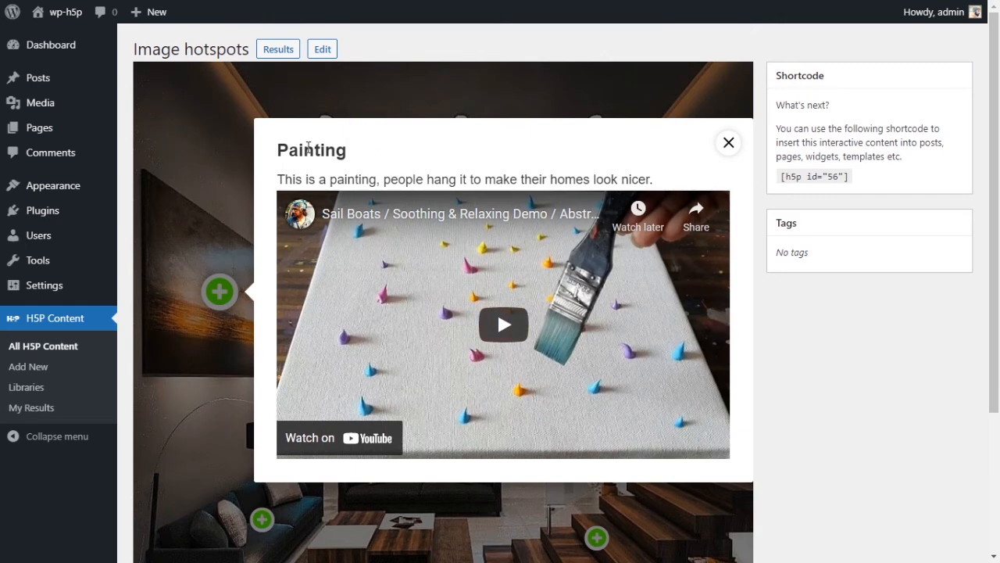
drag(291, 181, 550, 181)
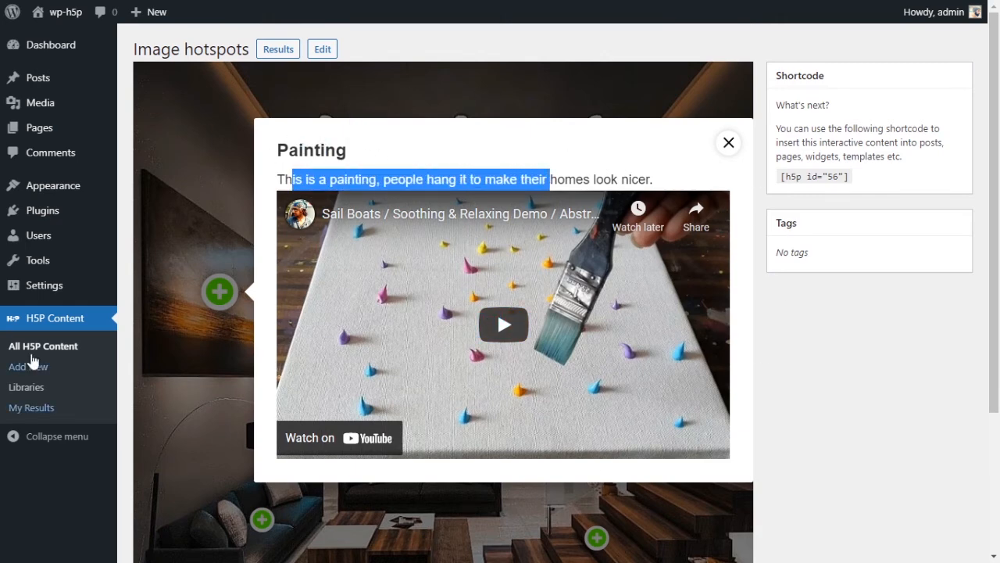
- Test the Painting video by playing it, skipping ahead and dismissing the ad, and close the popup
click(492, 336)
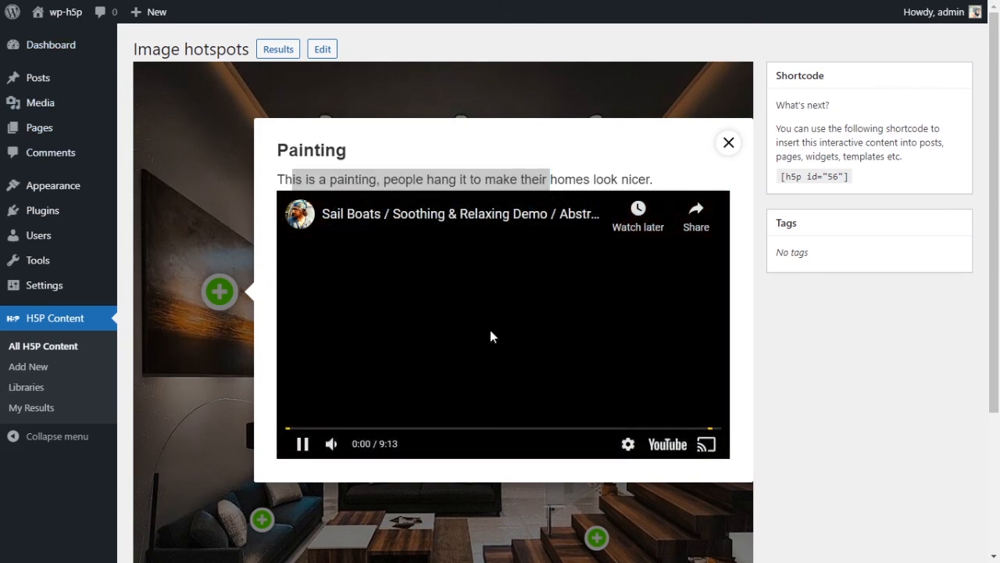
click(336, 428)
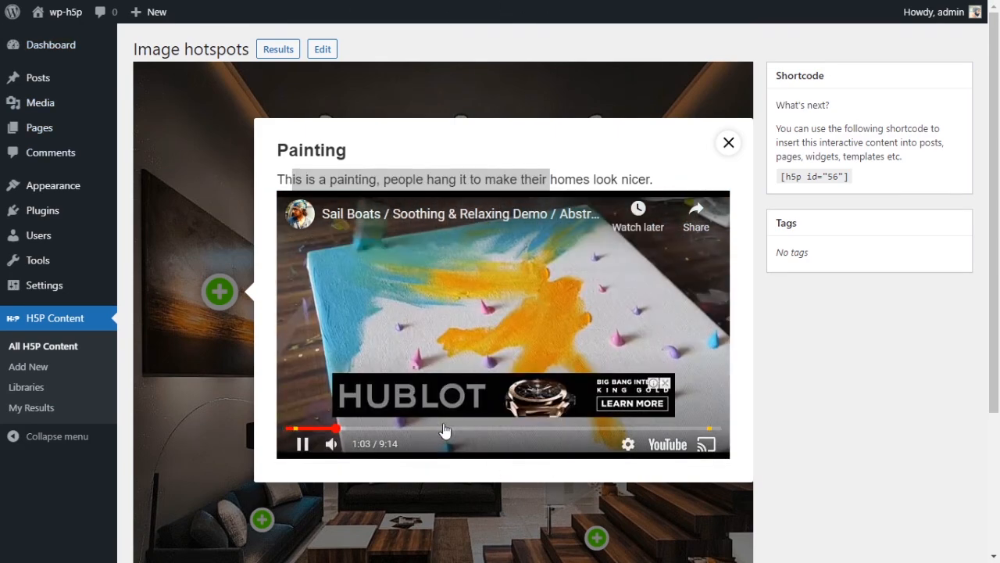
click(462, 430)
click(666, 382)
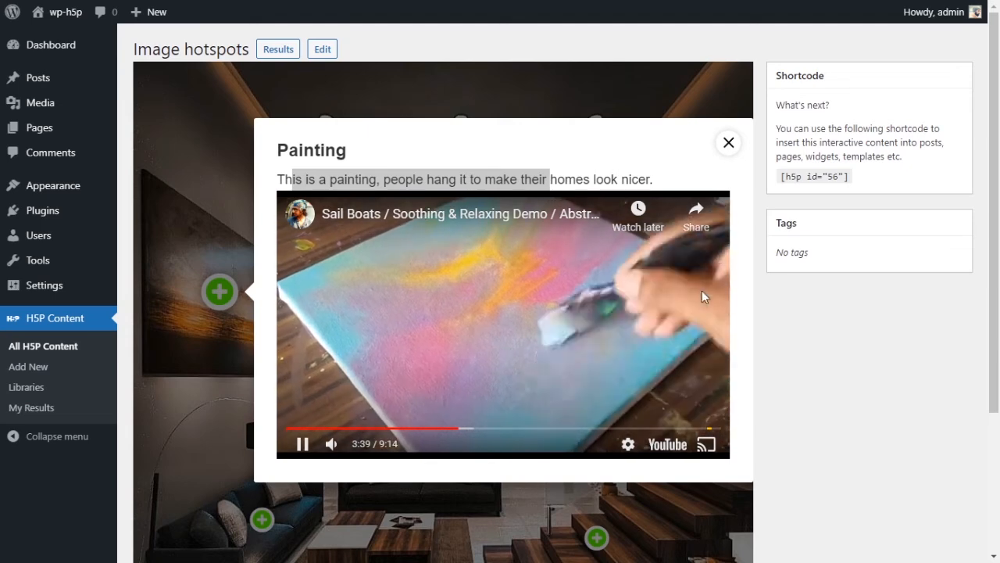
click(715, 161)
click(728, 144)
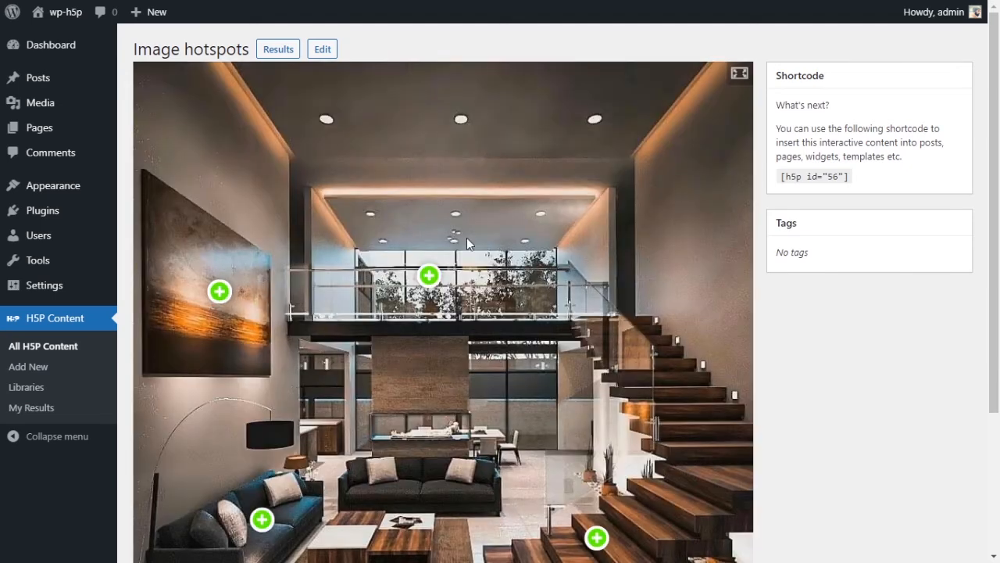
- Open the Window hotspot popup and review its header, intro text, window image, text about classic American windows and embedded video
scroll(556, 346, down, 2)
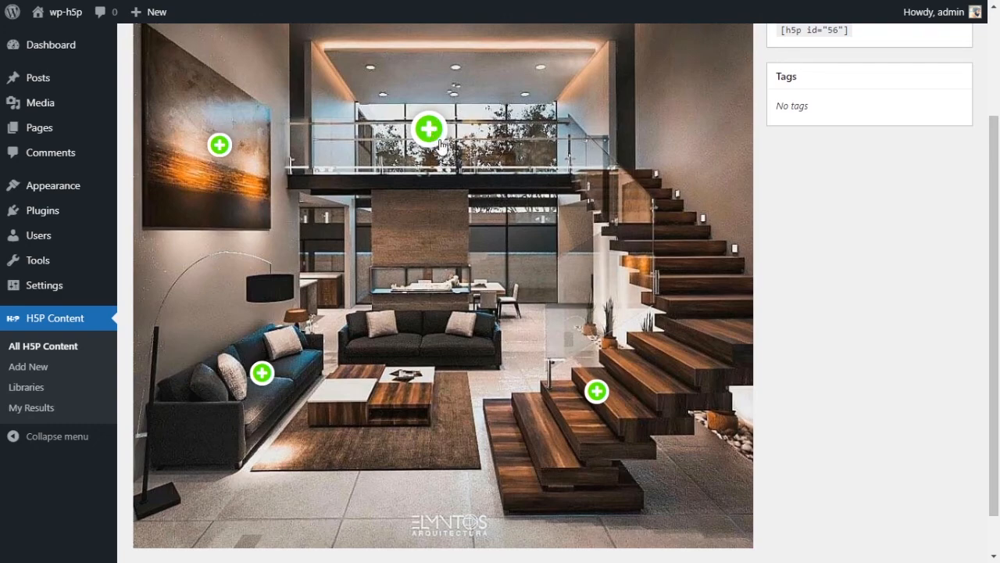
scroll(441, 144, up, 2)
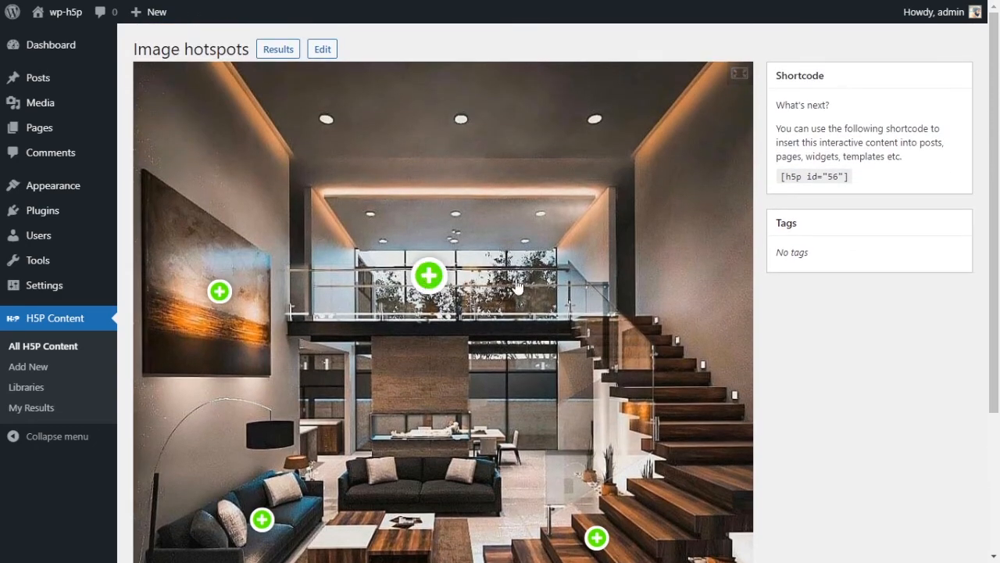
click(429, 275)
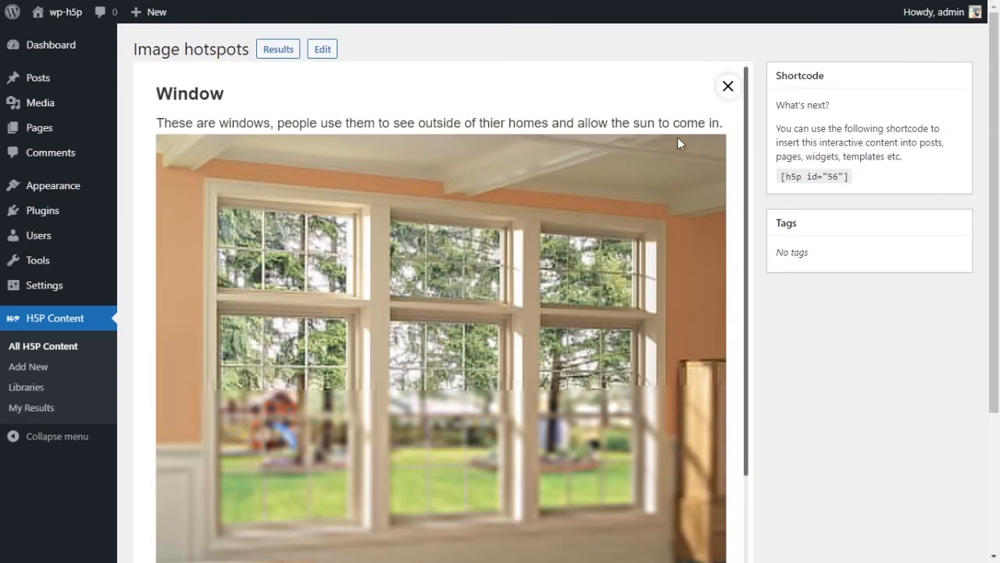
drag(268, 119, 323, 117)
scroll(431, 211, down, 3)
scroll(430, 211, up, 1)
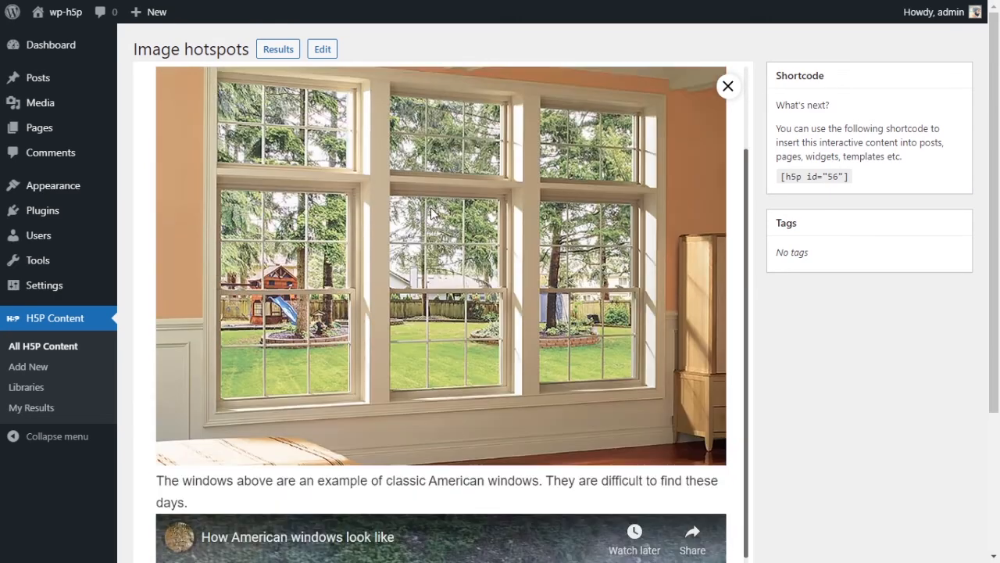
scroll(430, 211, up, 1)
scroll(497, 279, down, 5)
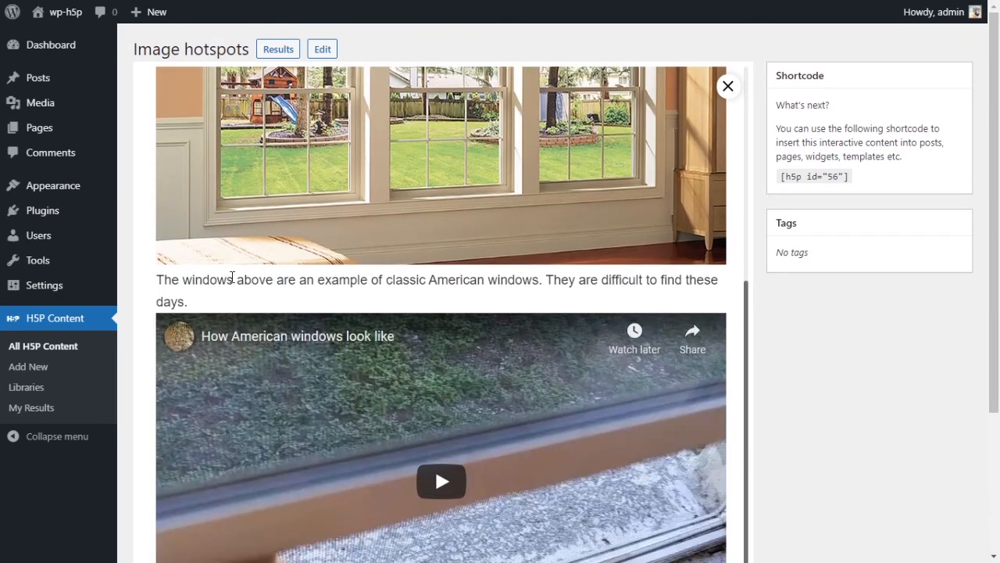
drag(158, 279, 462, 277)
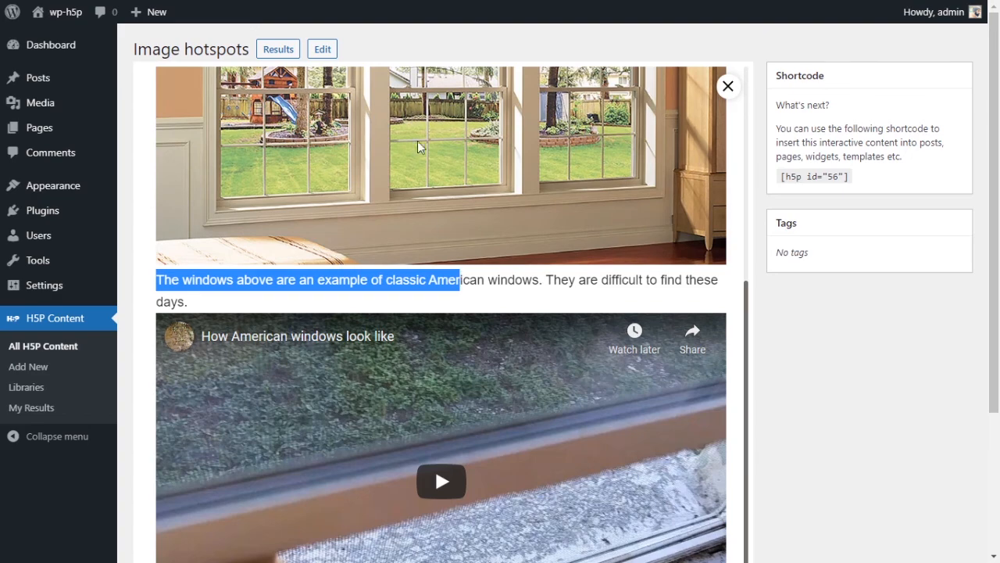
scroll(468, 155, down, 3)
scroll(470, 155, up, 6)
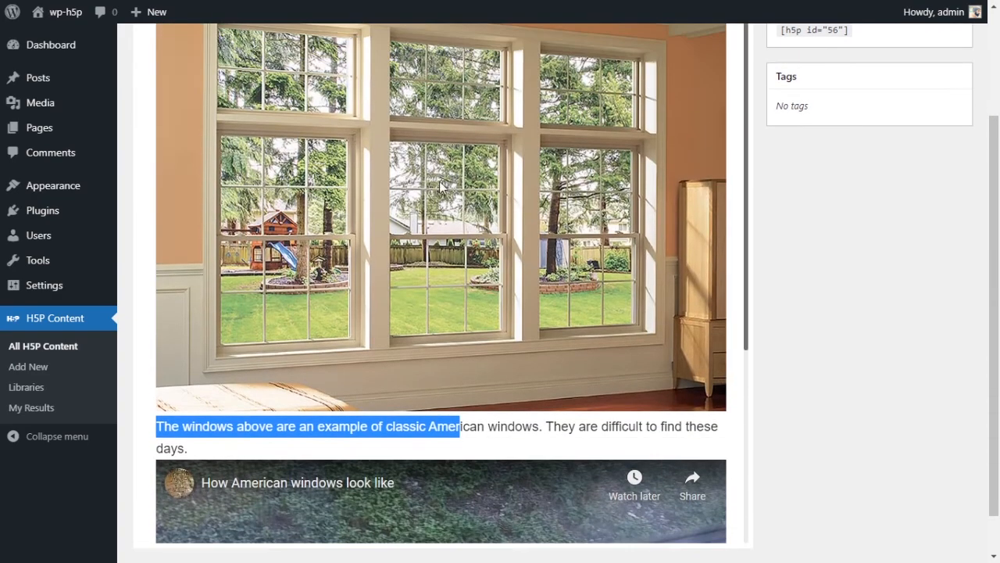
scroll(440, 185, down, 4)
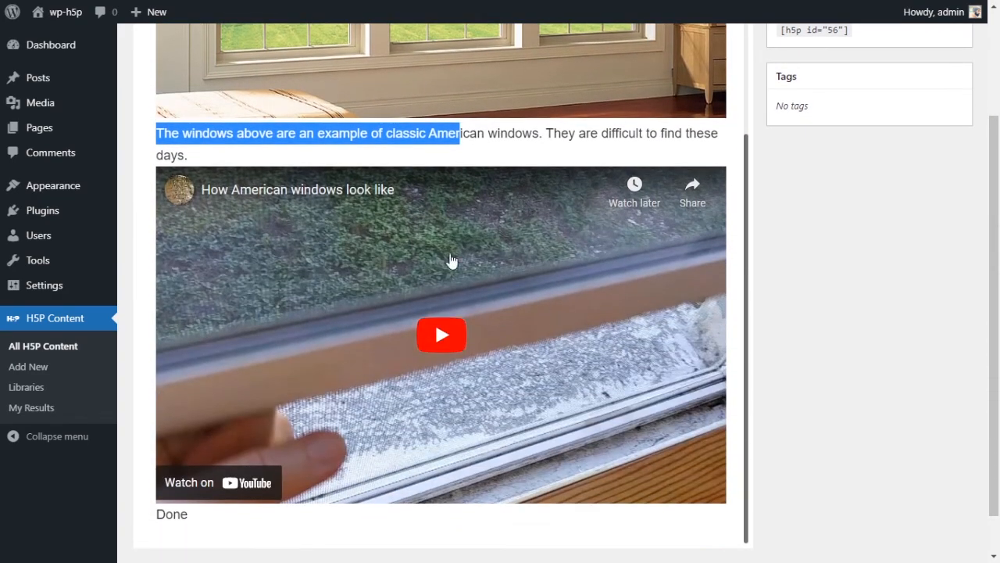
- Play and pause the Window popup's video, check the closing text "Done", and return to the popup's header
click(467, 329)
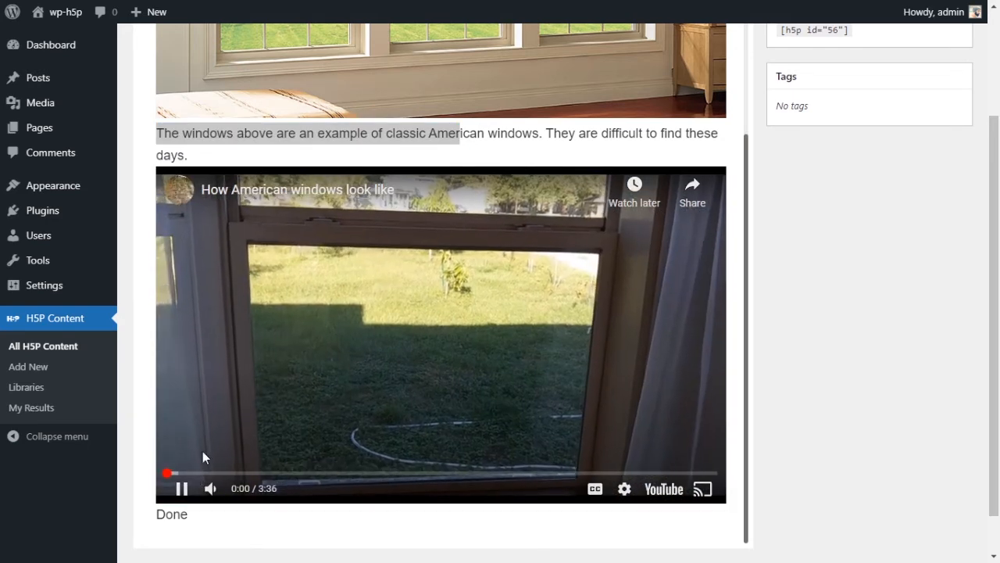
click(347, 344)
scroll(561, 221, down, 1)
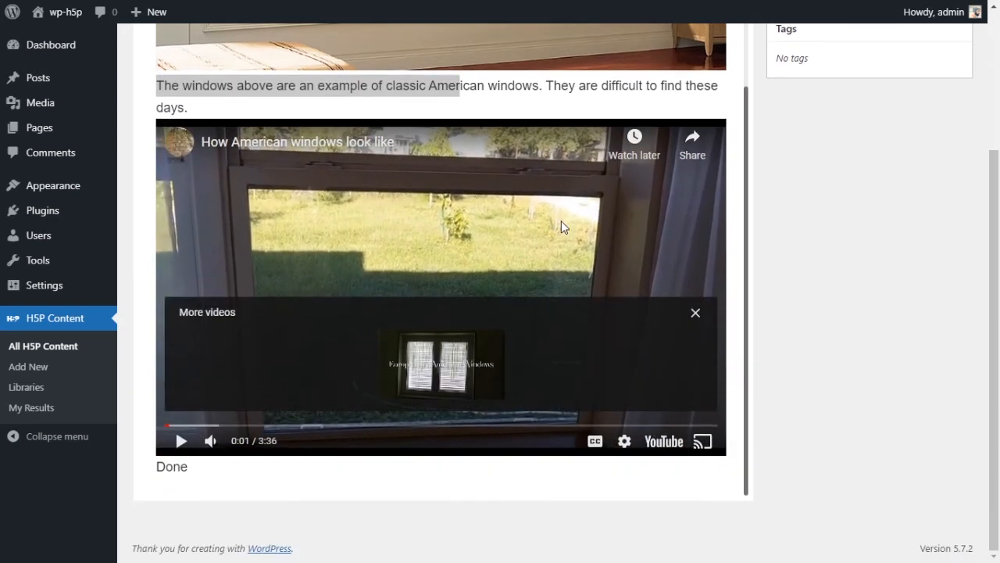
drag(157, 469, 193, 475)
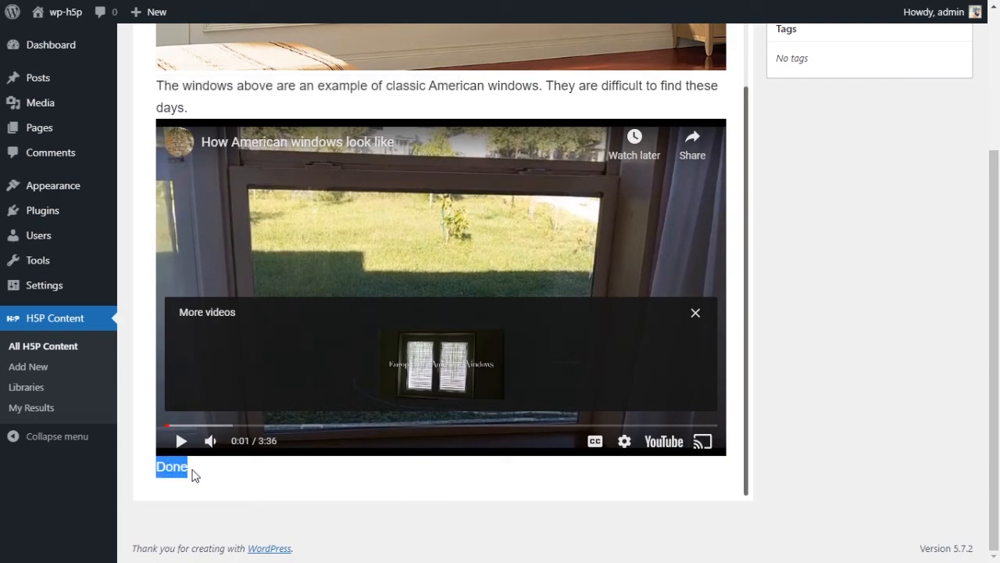
click(418, 495)
scroll(513, 493, up, 7)
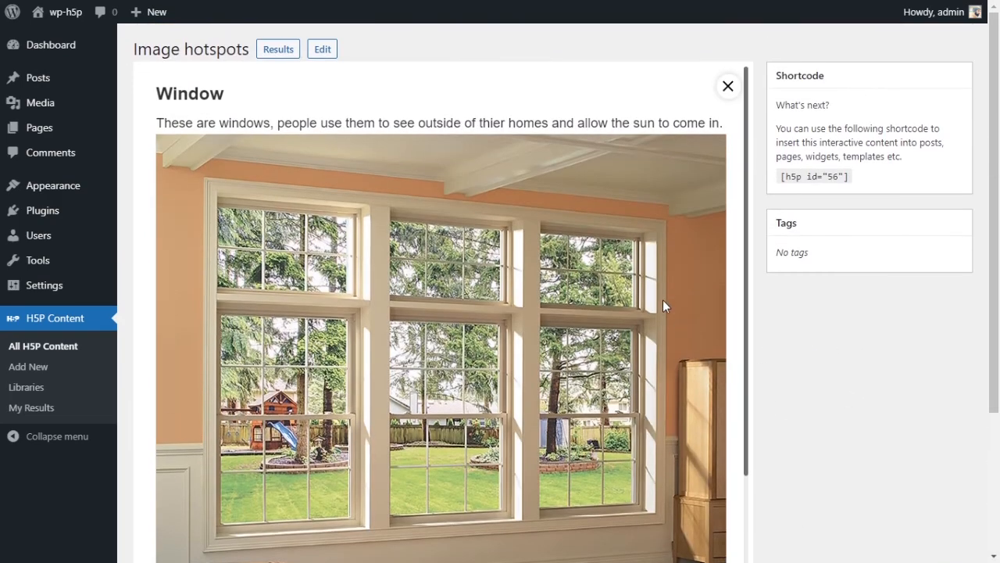
- Look through the Window popup's image and text once more and close the popup
scroll(598, 301, down, 6)
scroll(556, 341, up, 5)
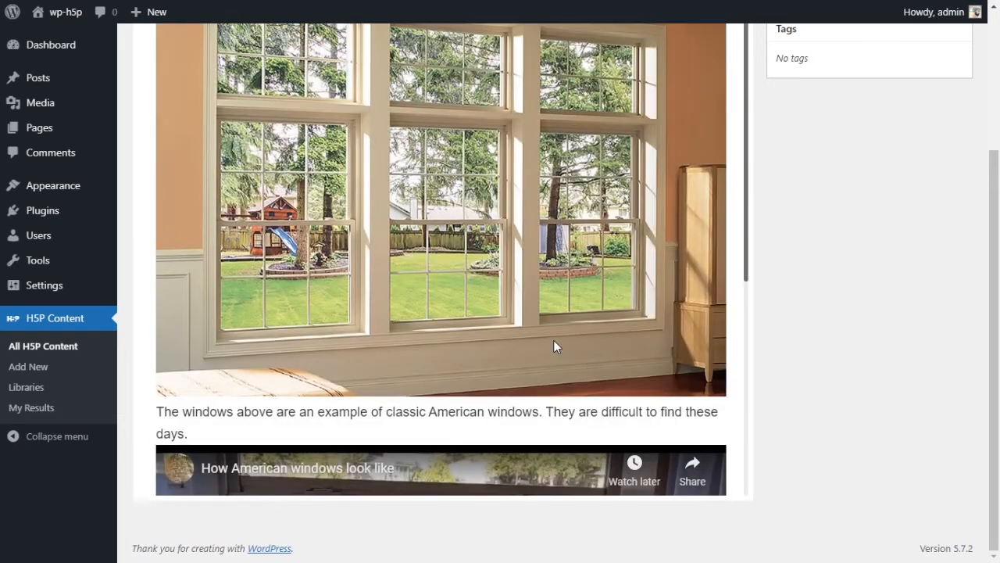
scroll(636, 290, up, 1)
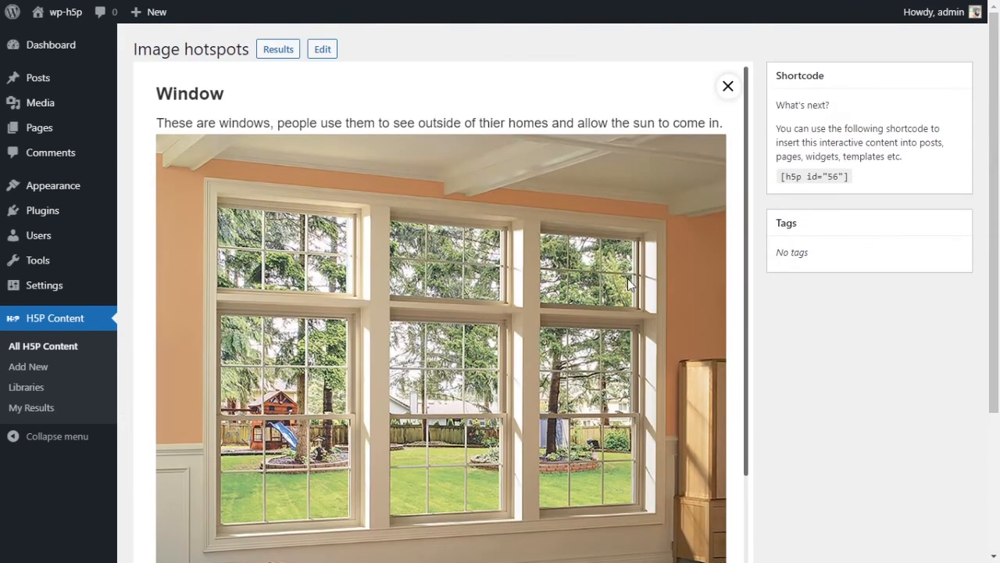
click(728, 86)
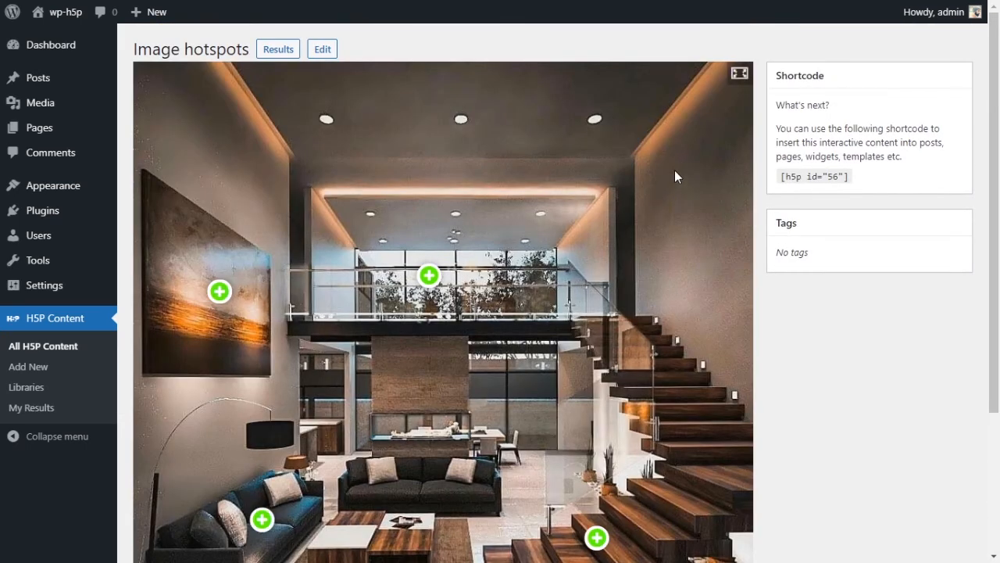
- Show the hotspot image in full screen and test the Stairs popup by opening and closing it
click(739, 75)
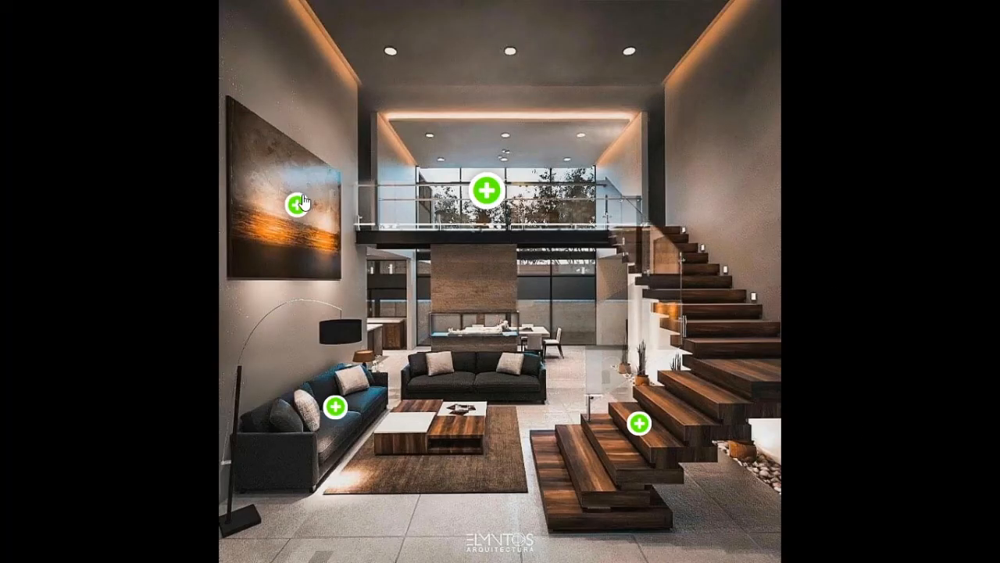
click(641, 424)
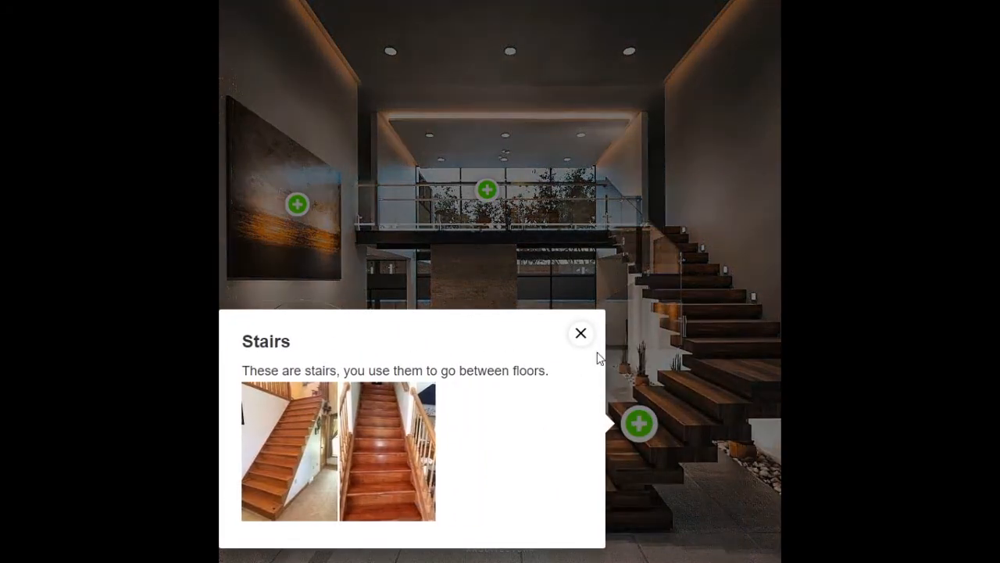
click(581, 335)
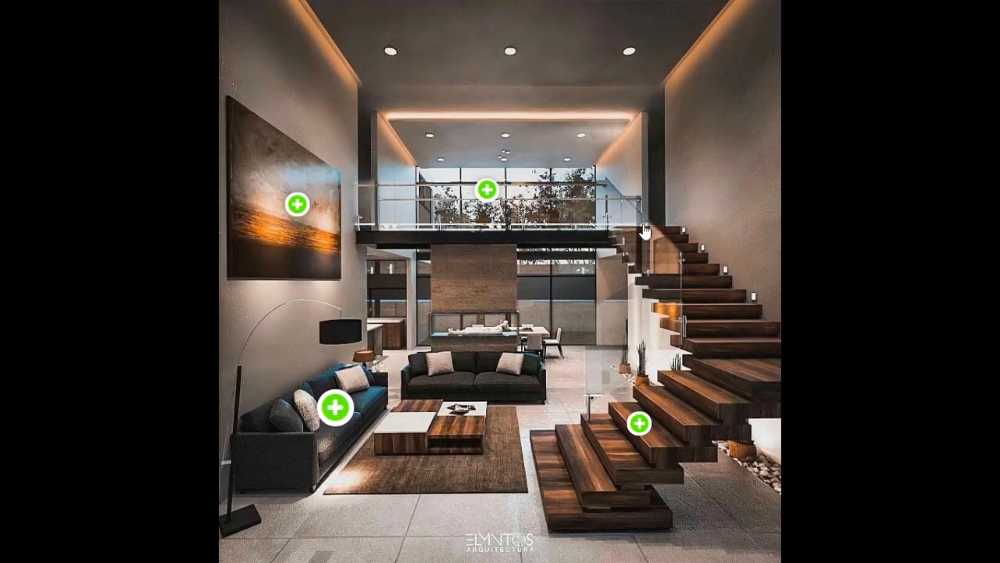
- Test the Couch and Painting popups in full screen, closing each one after viewing it
click(335, 405)
click(755, 26)
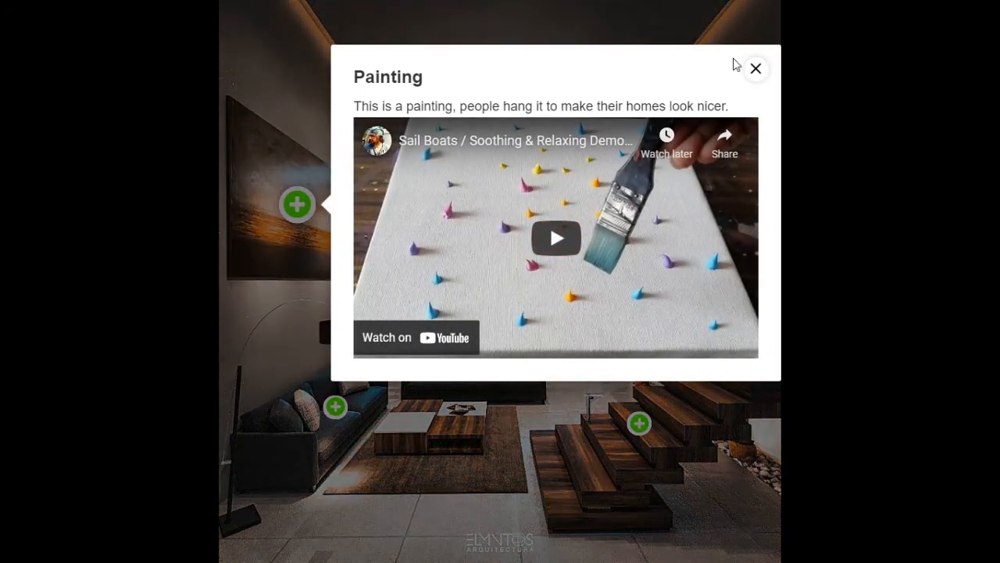
click(752, 68)
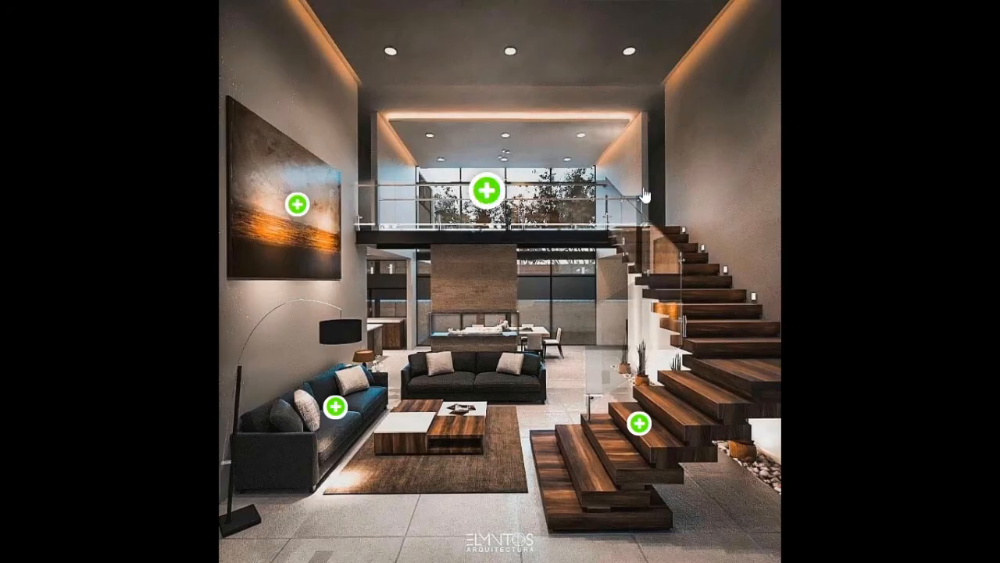
- Open the Window popup in full screen and review its content through to the closing text "Done"
scroll(677, 197, down, 5)
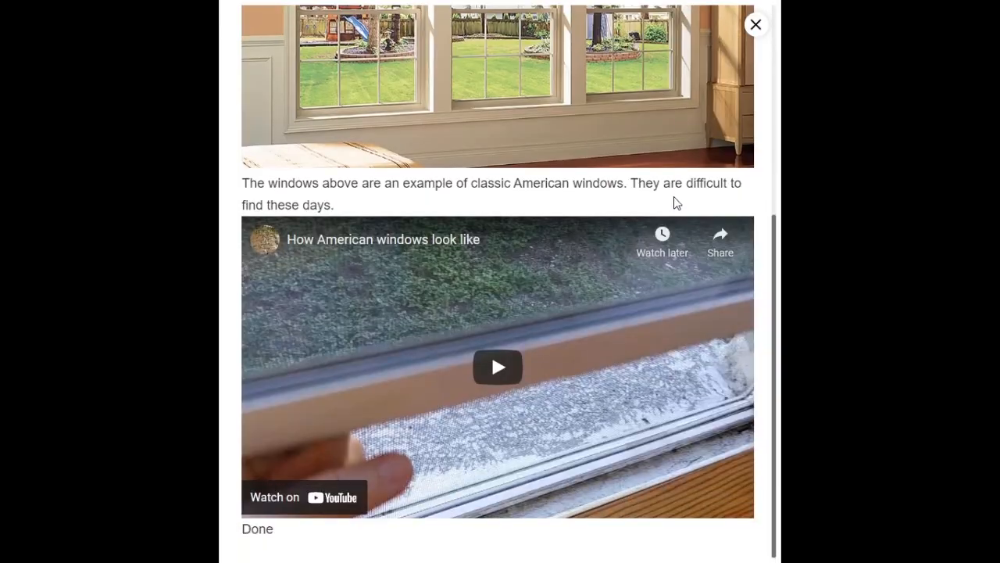